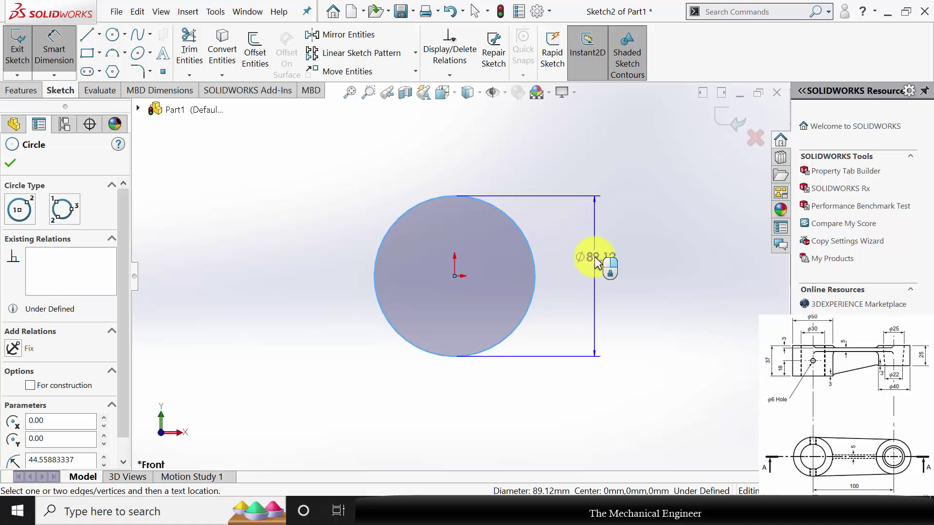
# Step: Dimension the circle centred on the origin with a diameter of 50 mm
pyautogui.click(599, 261)
pyautogui.write('50')
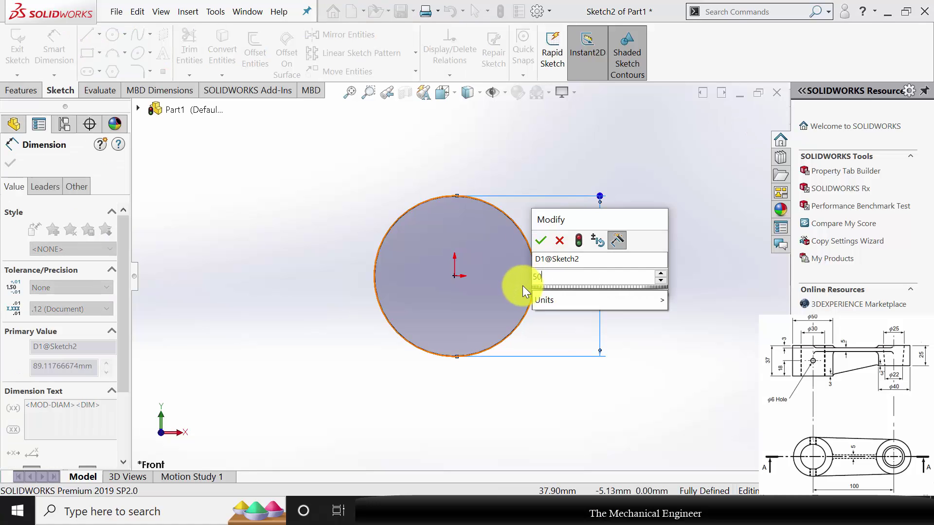
pyautogui.press('Return')
# Step: Extrude the 50 mm circle as a blind boss with a depth of 37 mm
pyautogui.click(7, 94)
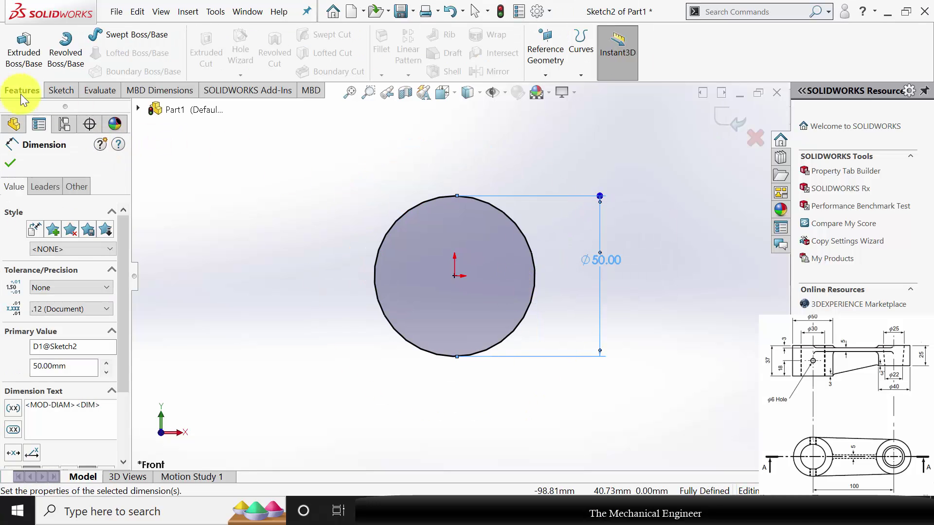
pyautogui.click(24, 52)
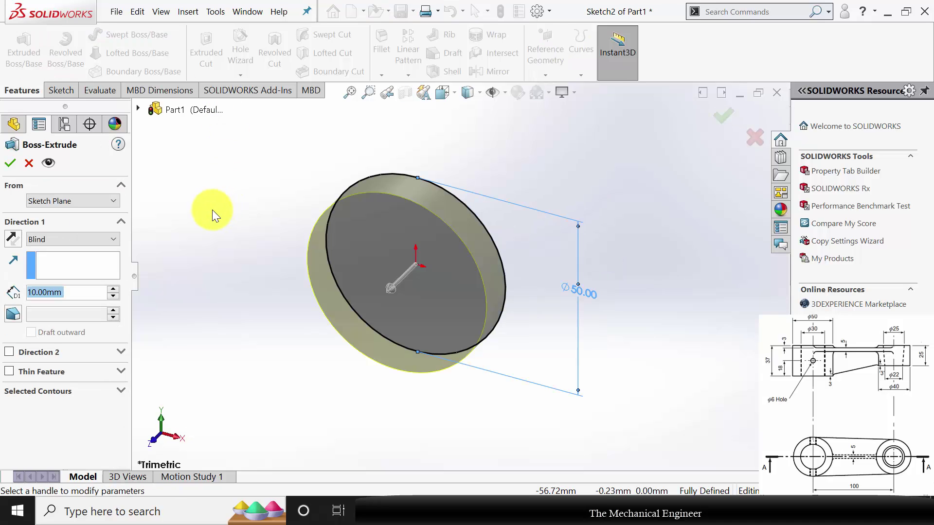
pyautogui.write('37')
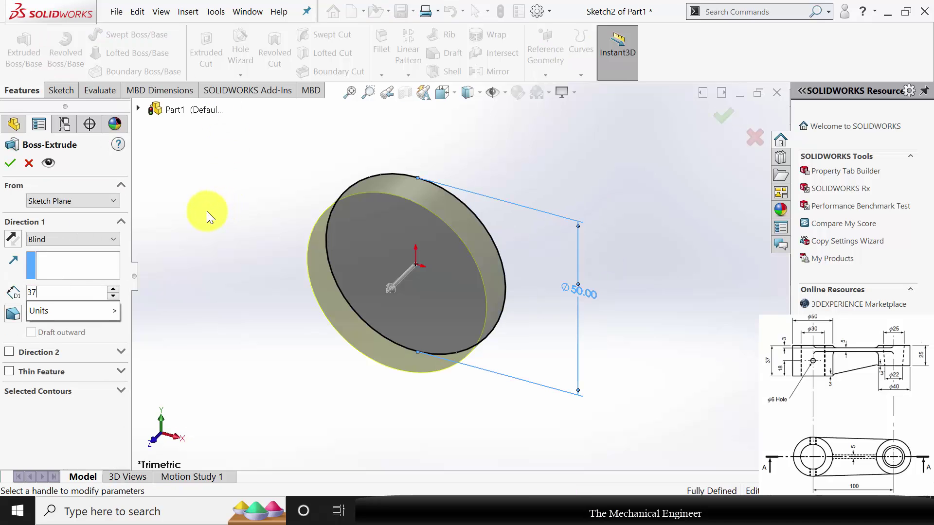
pyautogui.press('Return')
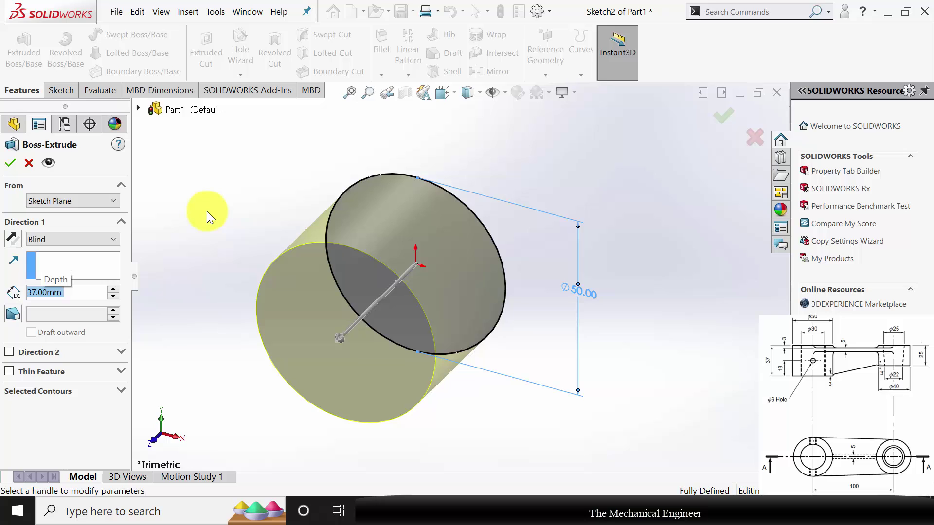
pyautogui.press('Return')
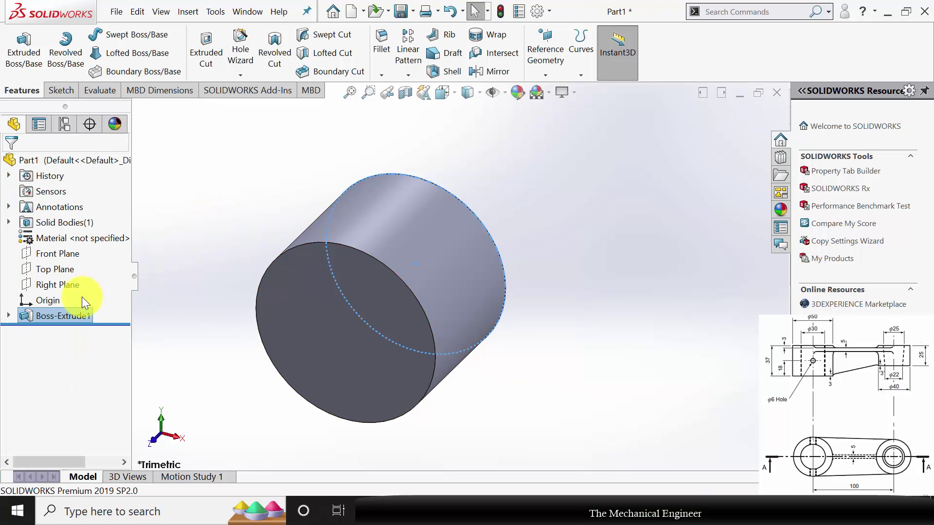
# Step: On the Front Plane, sketch a circle about 34 mm in diameter, centred about 83 mm from the origin in the +X direction
pyautogui.click(61, 253)
pyautogui.click(115, 236)
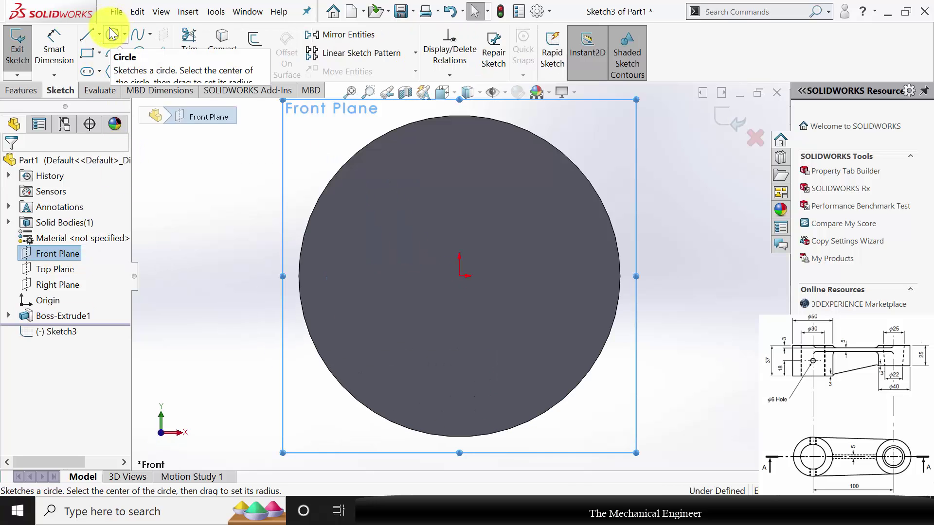
pyautogui.scroll(5, 567, 274)
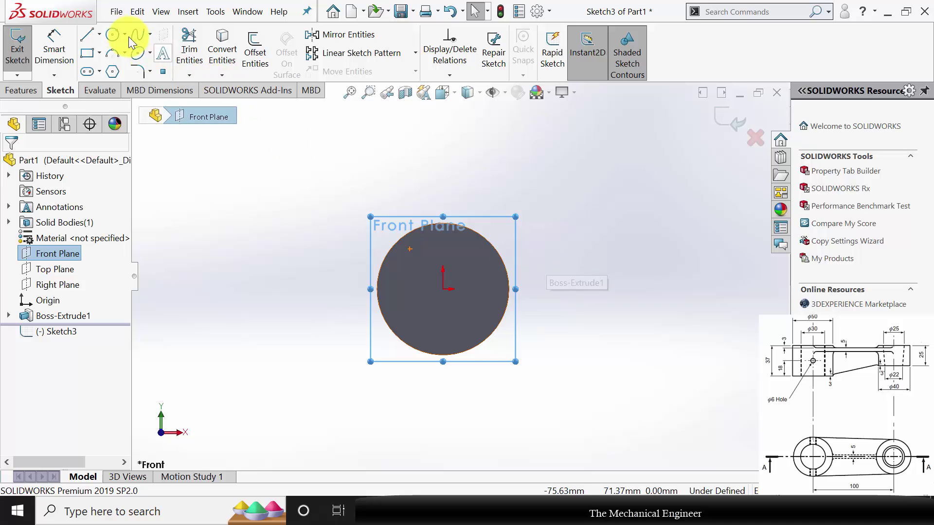
pyautogui.click(114, 34)
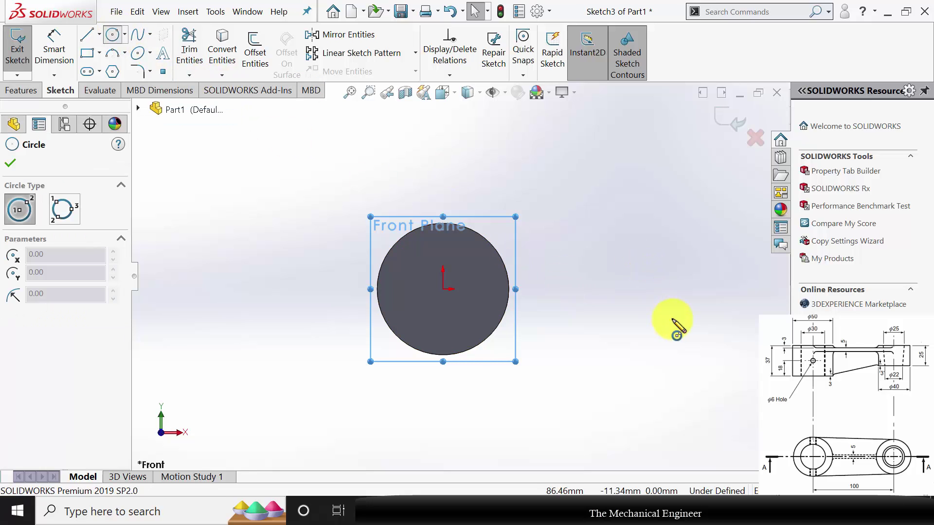
pyautogui.click(661, 289)
pyautogui.click(700, 312)
pyautogui.press('Escape')
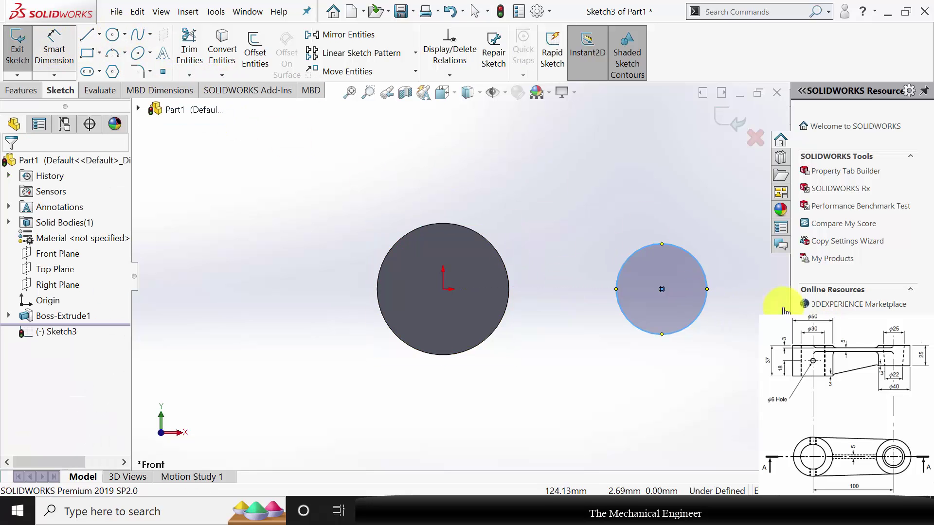
# Step: Dimension the new circle with a diameter of 40 mm
pyautogui.press('d')
pyautogui.click(706, 275)
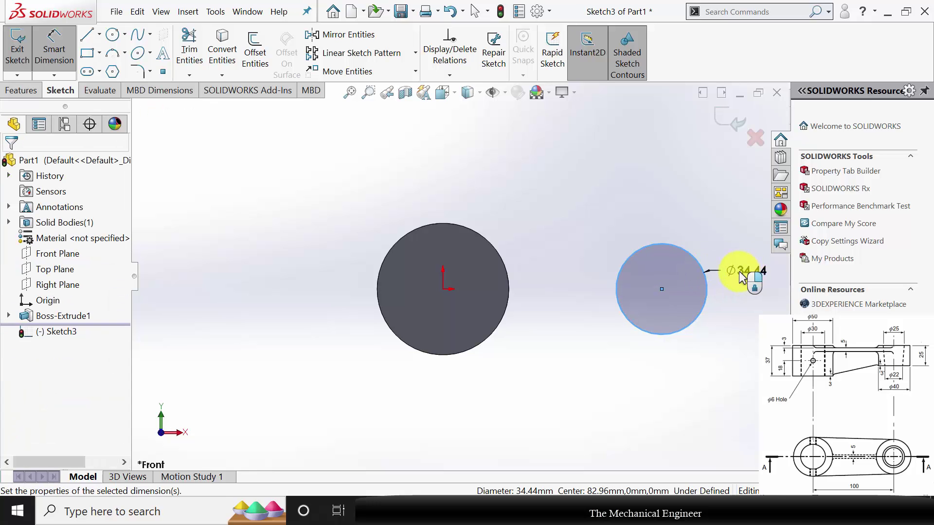
pyautogui.click(736, 272)
pyautogui.press('Return')
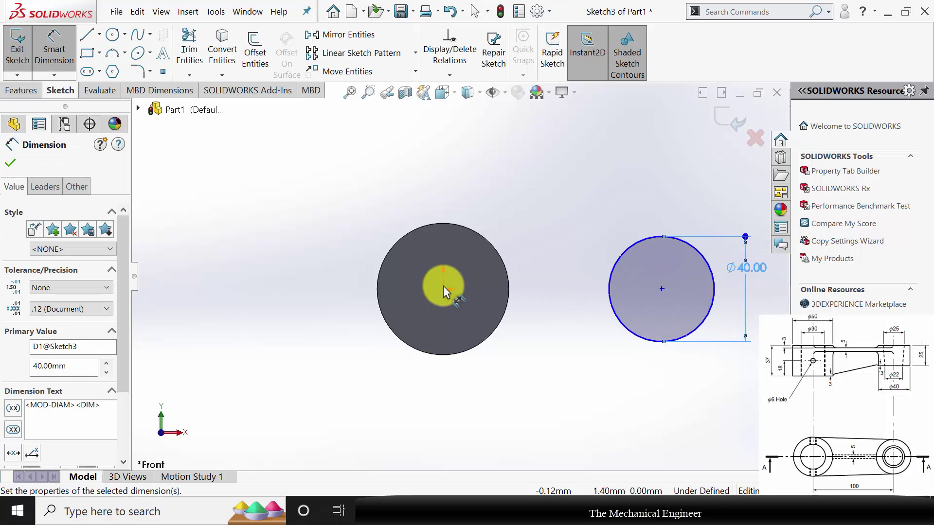
# Step: Dimension the distance from the origin to the 40 mm circle's centre as 100 mm
pyautogui.click(442, 288)
pyautogui.click(661, 290)
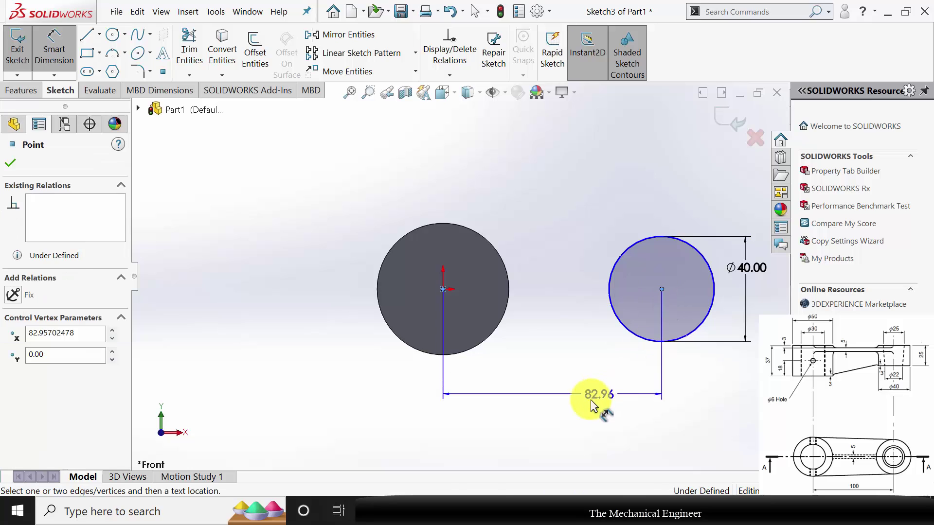
pyautogui.click(591, 397)
pyautogui.write('100')
pyautogui.press('Return')
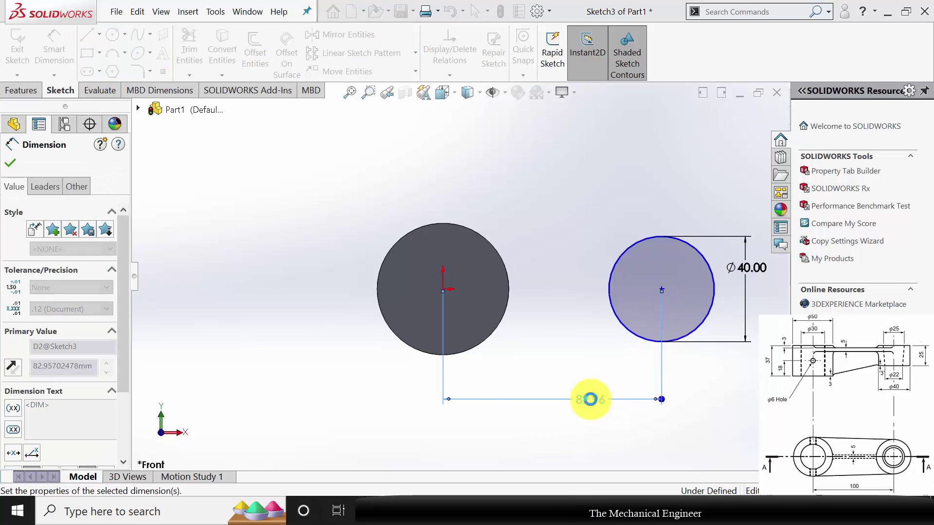
pyautogui.press('Escape')
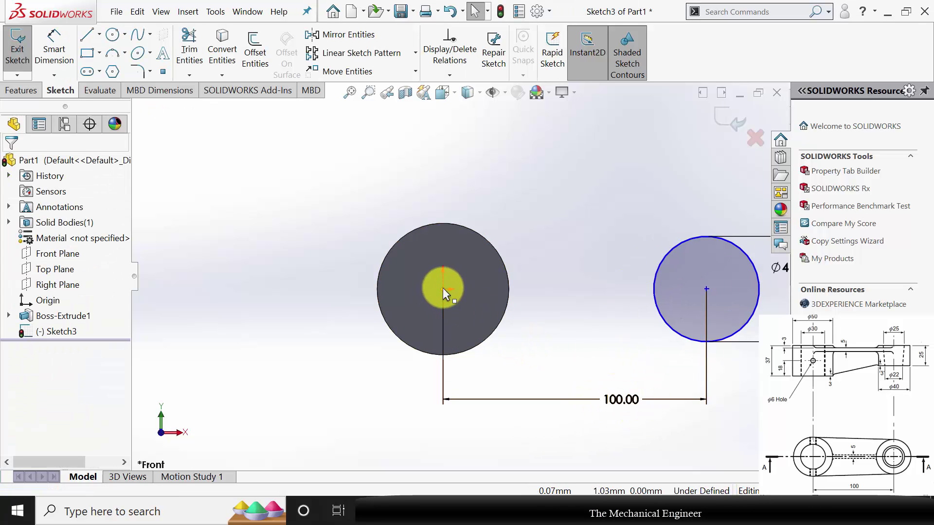
# Step: Add a Horizontal relation between the origin and the centre of the 40 mm circle
pyautogui.click(441, 289)
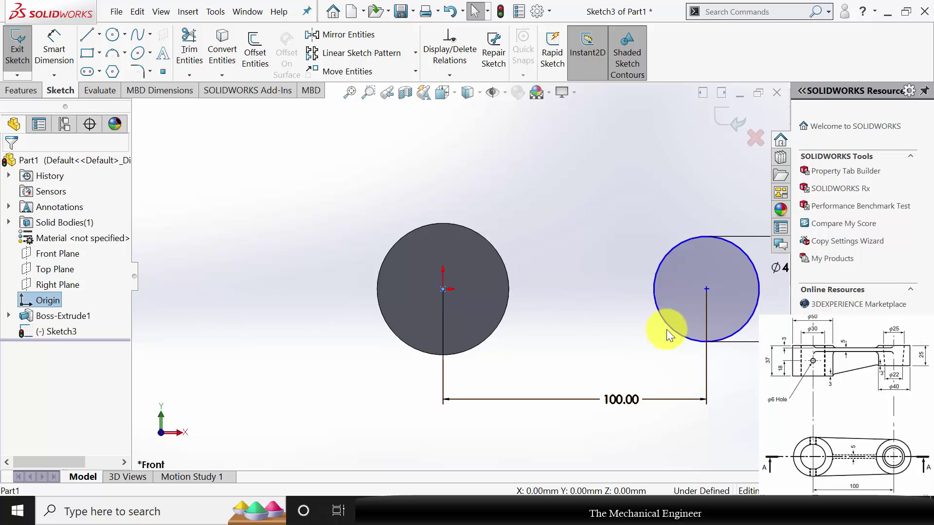
pyautogui.keyDown('ctrl'); pyautogui.click(705, 290); pyautogui.keyUp('ctrl')
pyautogui.click(20, 353)
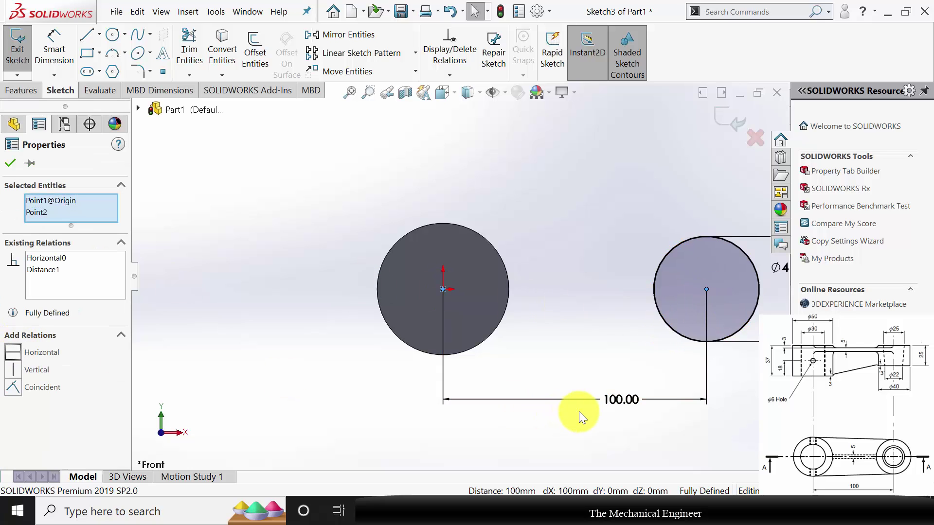
pyautogui.click(532, 392)
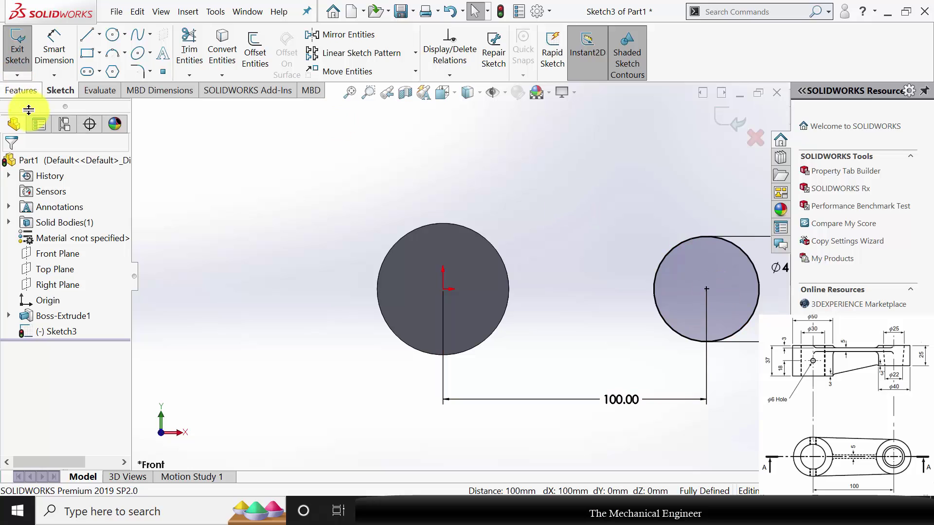
# Step: Extrude the 40 mm circle as a blind boss with a depth of 25 mm
pyautogui.click(21, 91)
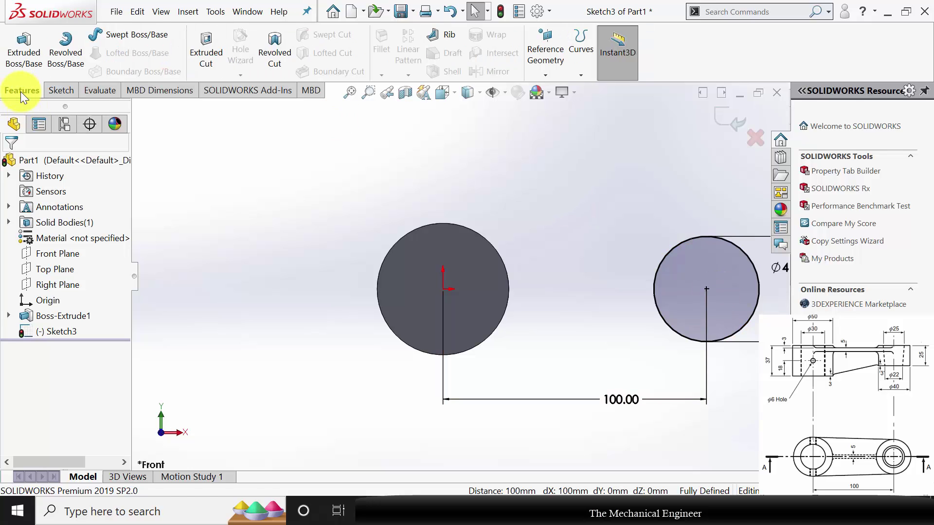
pyautogui.click(20, 63)
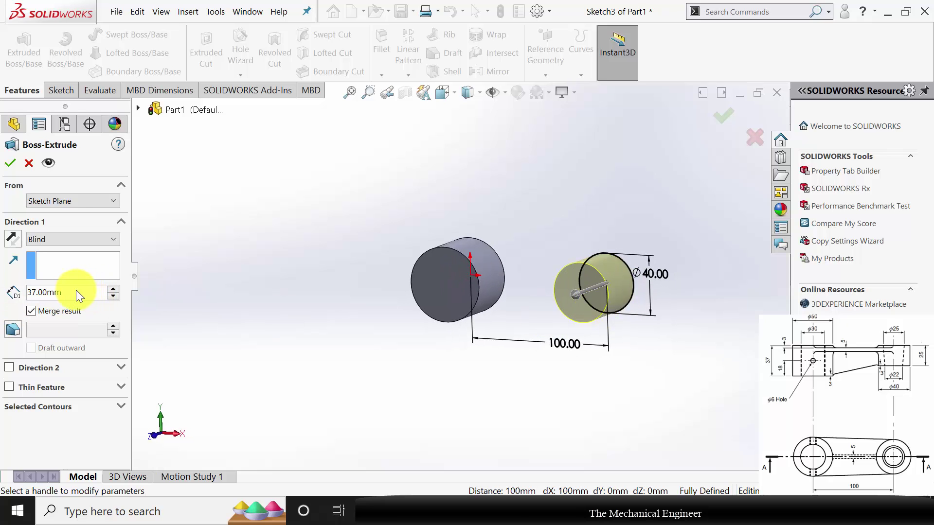
pyautogui.moveTo(77, 293); pyautogui.dragTo(2, 281)
pyautogui.write('25')
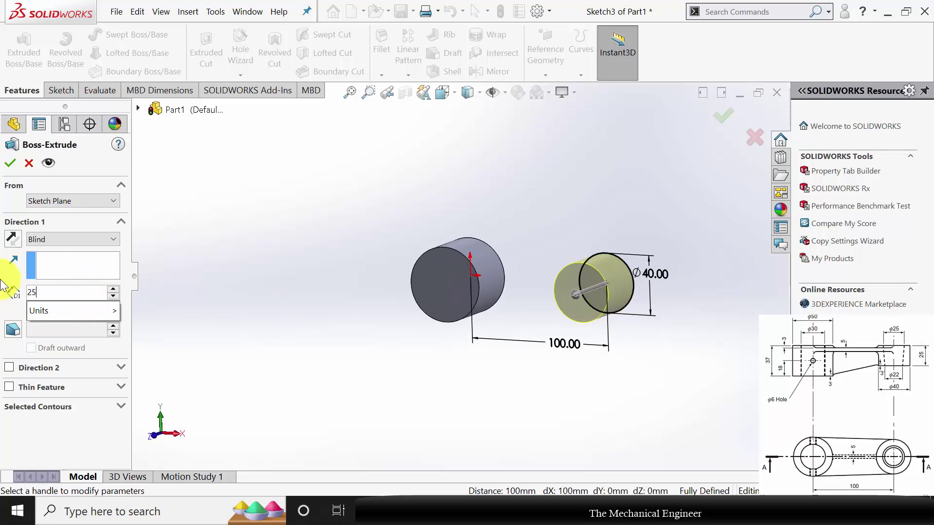
pyautogui.press('Return')
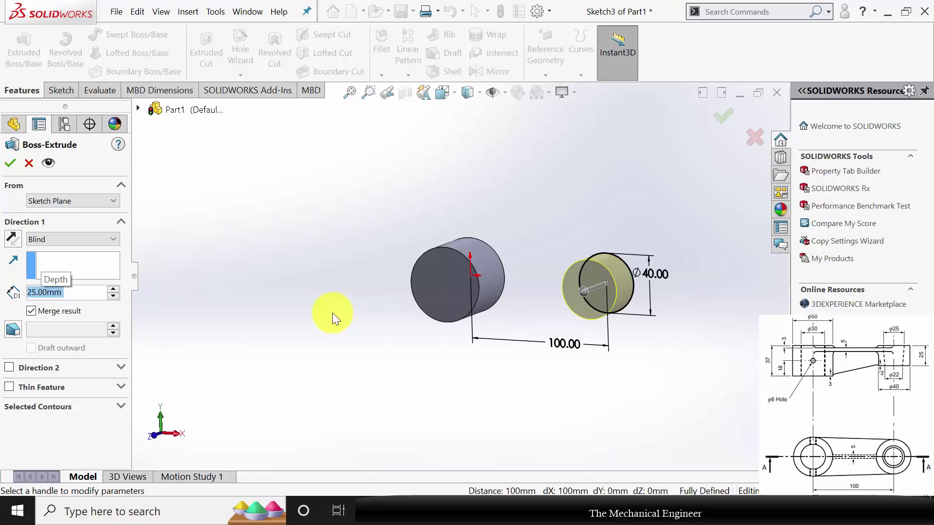
pyautogui.click(10, 163)
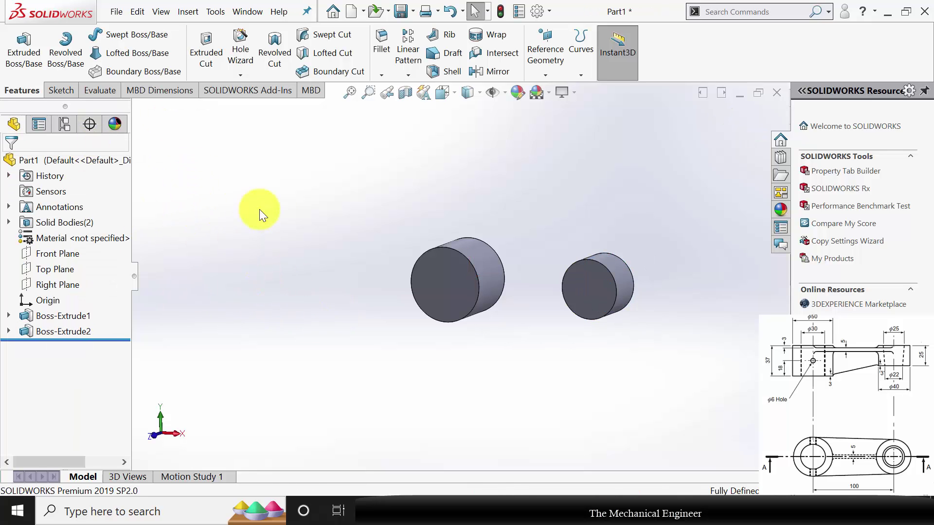
# Step: On the Front Plane, sketch a closed four-line profile joining the lowest and highest points of the two cylinders' circular edges
pyautogui.click(71, 257)
pyautogui.click(84, 240)
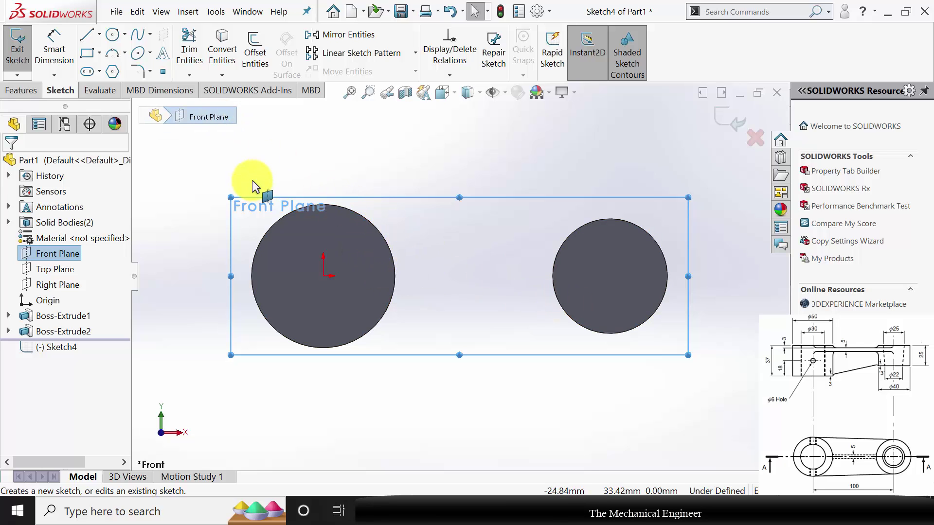
pyautogui.click(86, 36)
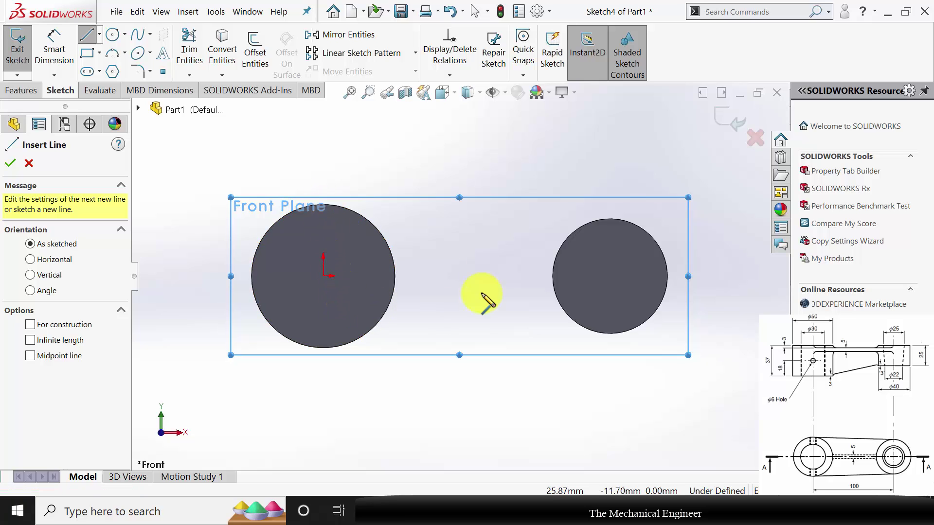
pyautogui.click(324, 349)
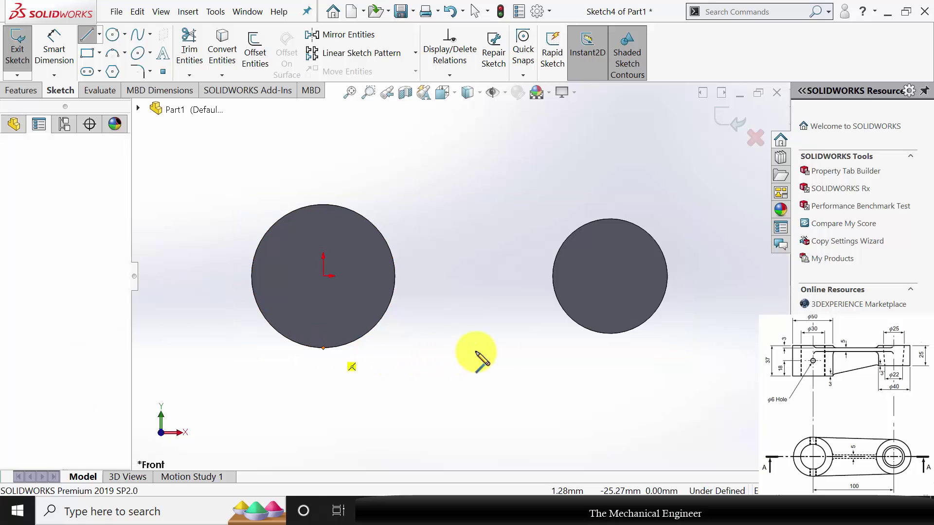
pyautogui.click(610, 333)
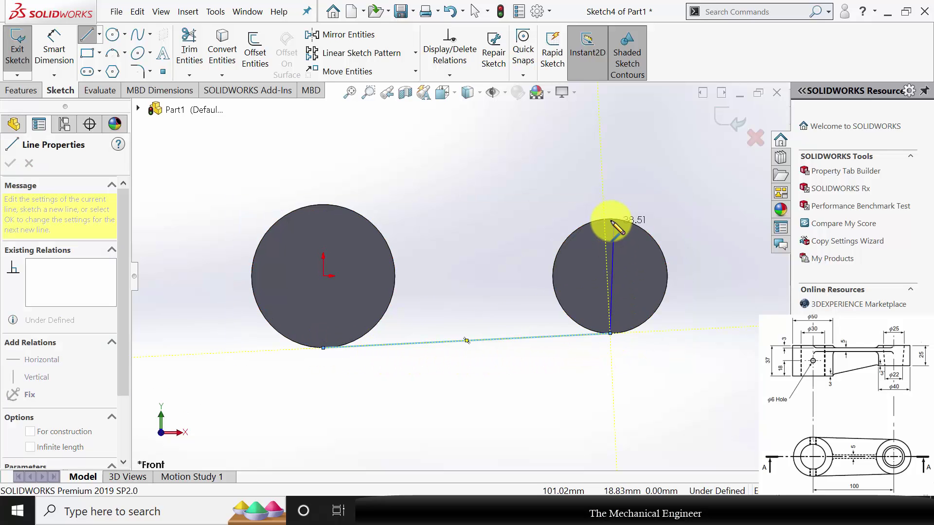
pyautogui.click(610, 219)
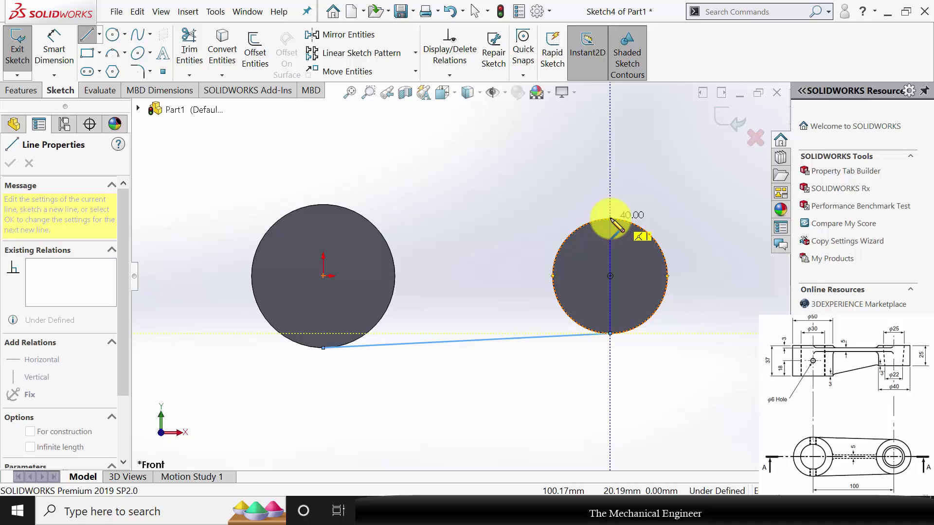
pyautogui.click(322, 205)
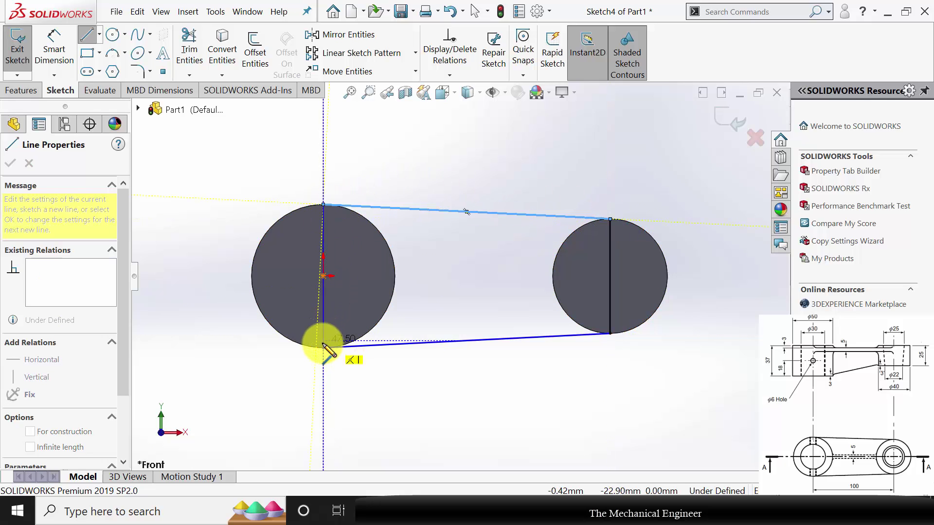
pyautogui.click(323, 347)
pyautogui.press('Escape')
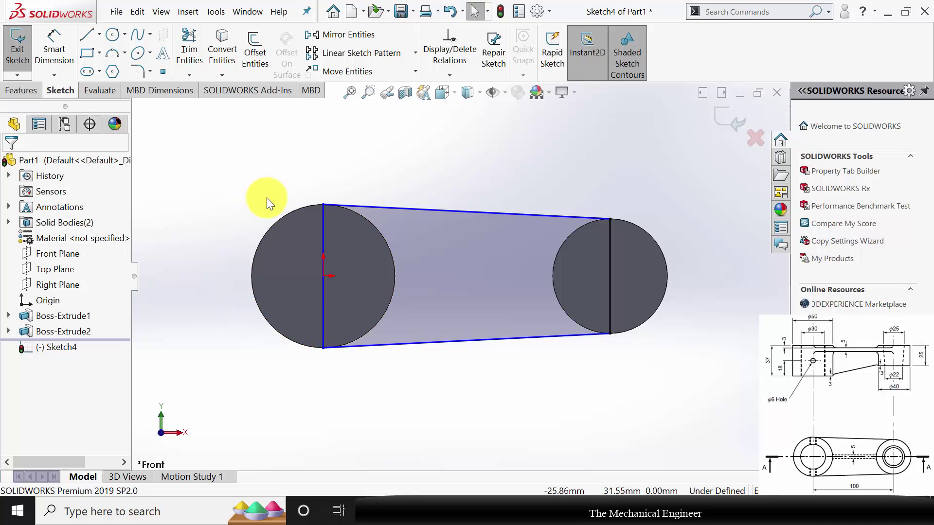
# Step: Make the profile's upper sloping line tangent to the circular edge of the 50 mm cylinder
pyautogui.click(322, 299)
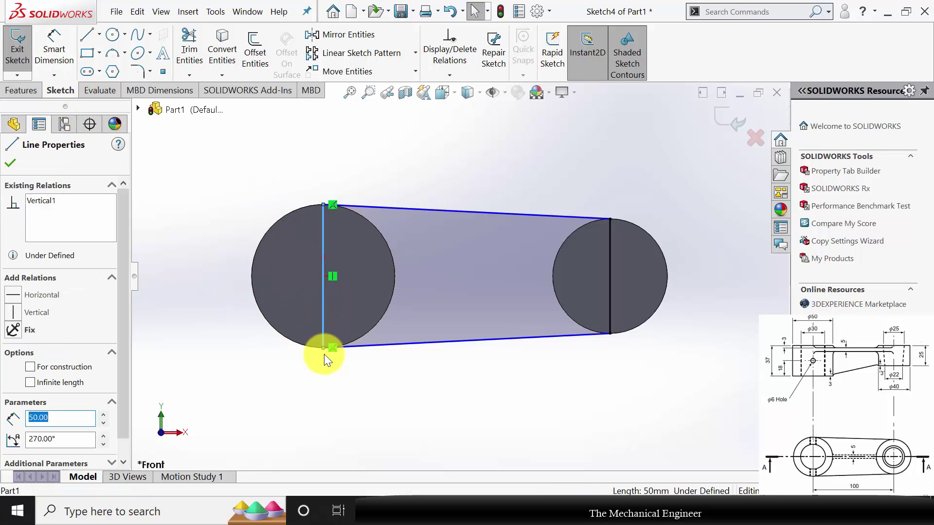
pyautogui.click(334, 390)
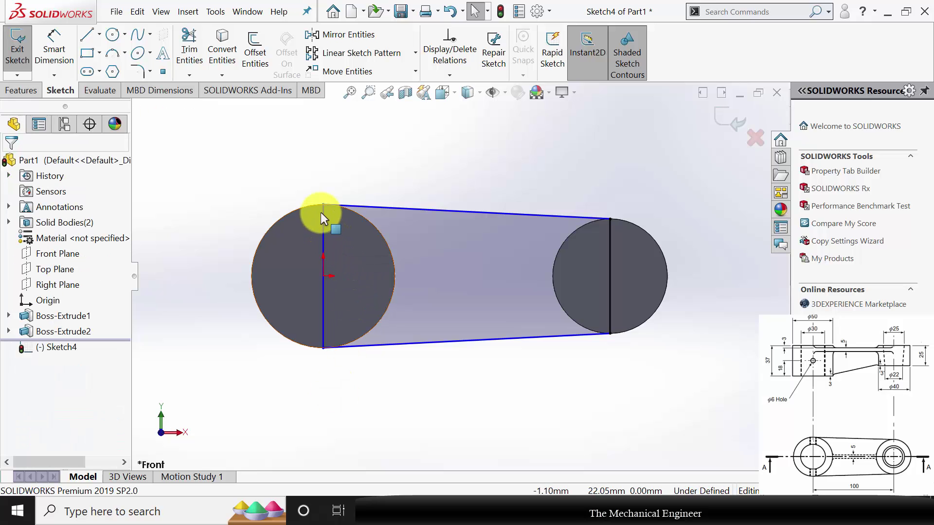
pyautogui.click(361, 206)
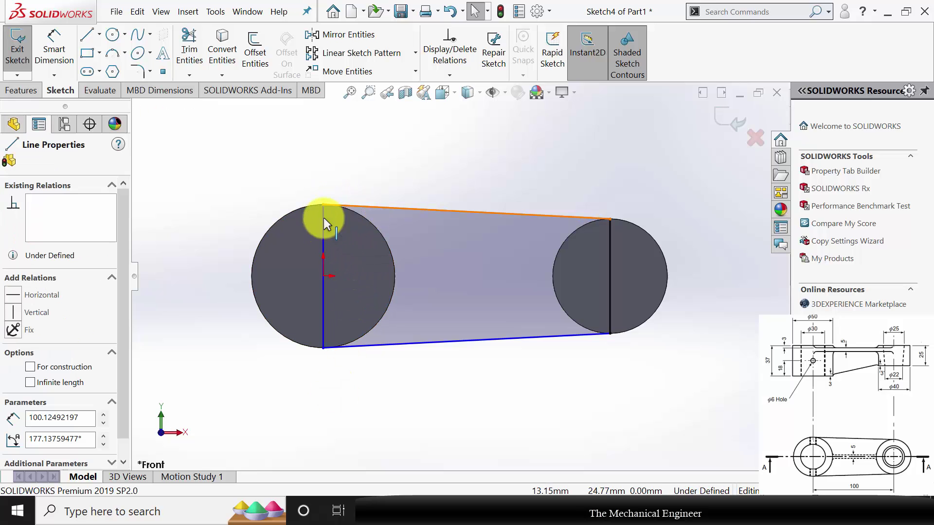
pyautogui.keyDown('ctrl'); pyautogui.click(292, 210); pyautogui.keyUp('ctrl')
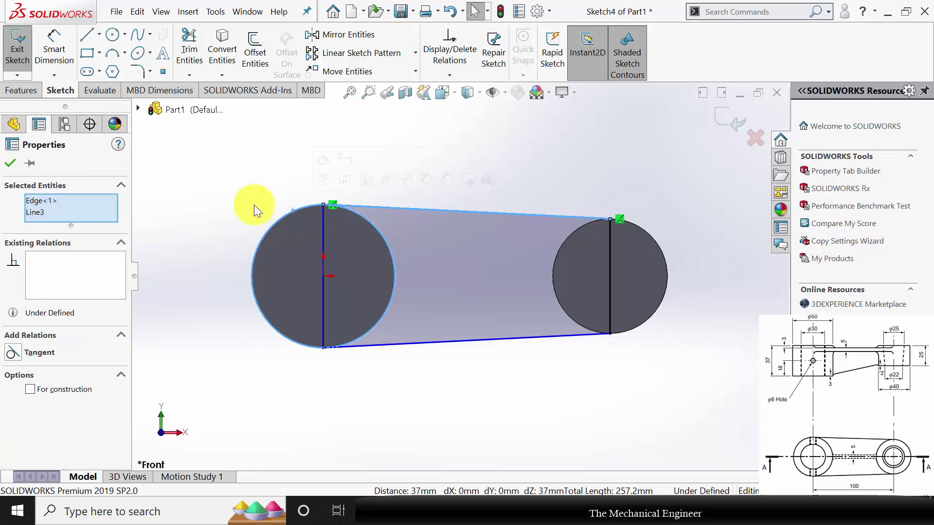
pyautogui.click(13, 353)
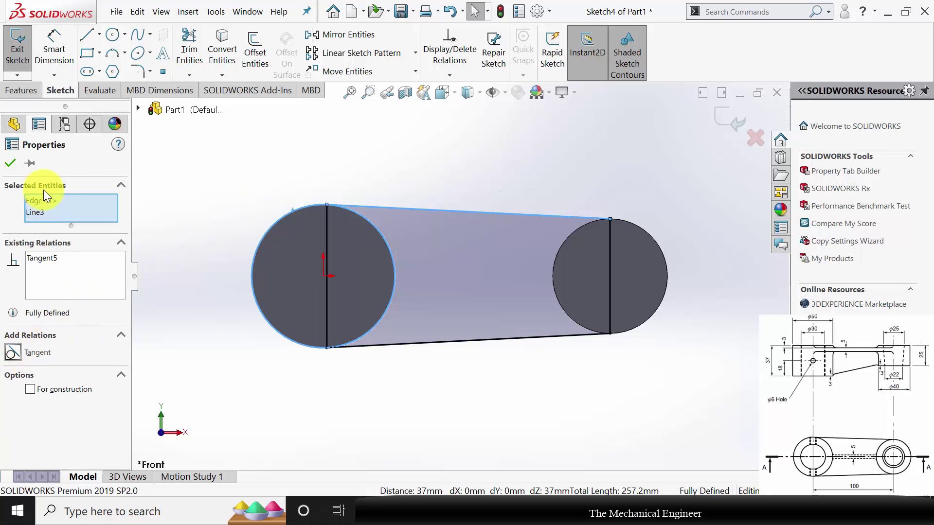
# Step: Extrude the closed four-line profile as a blind boss 5 mm deep, starting at a 3 mm offset from the sketch plane
pyautogui.click(12, 164)
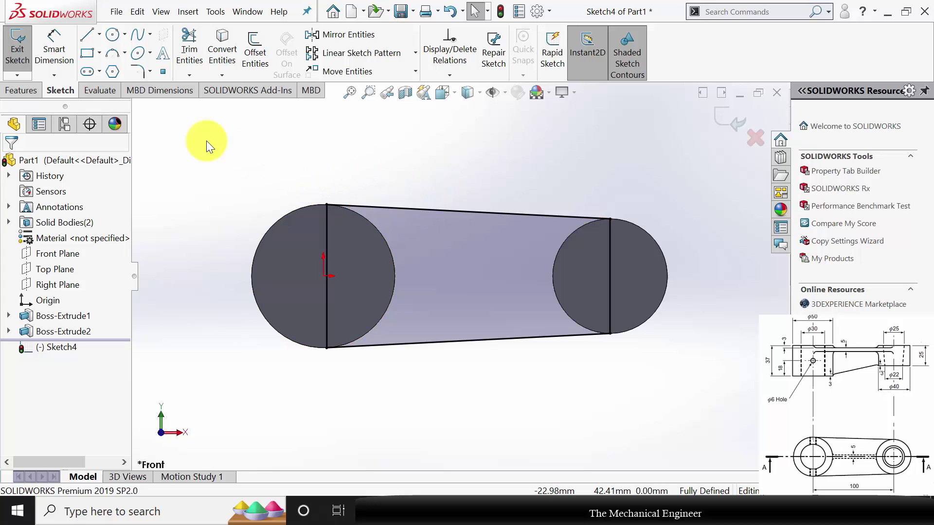
pyautogui.click(20, 91)
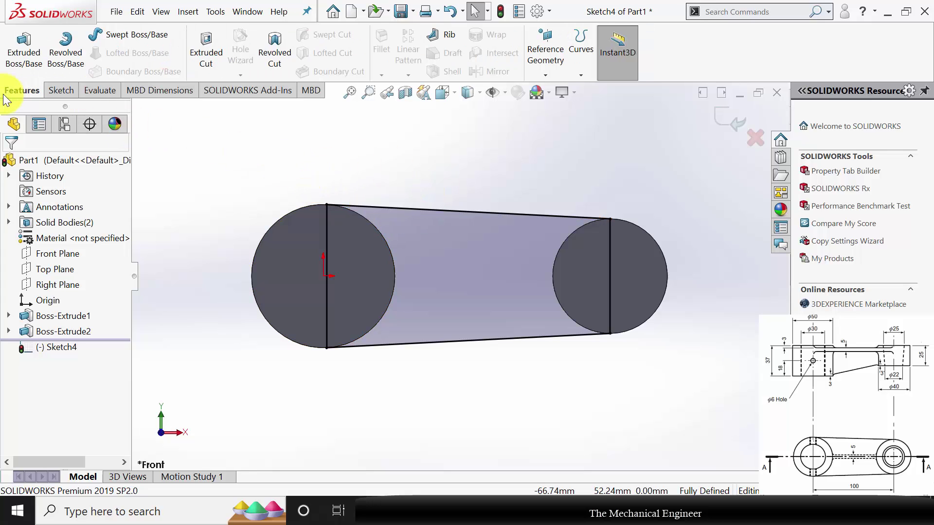
pyautogui.click(33, 57)
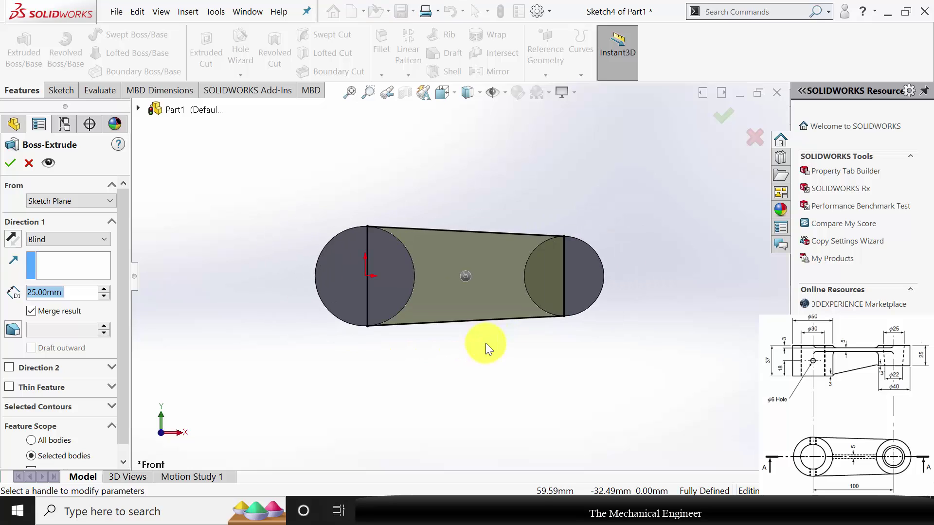
pyautogui.click(68, 201)
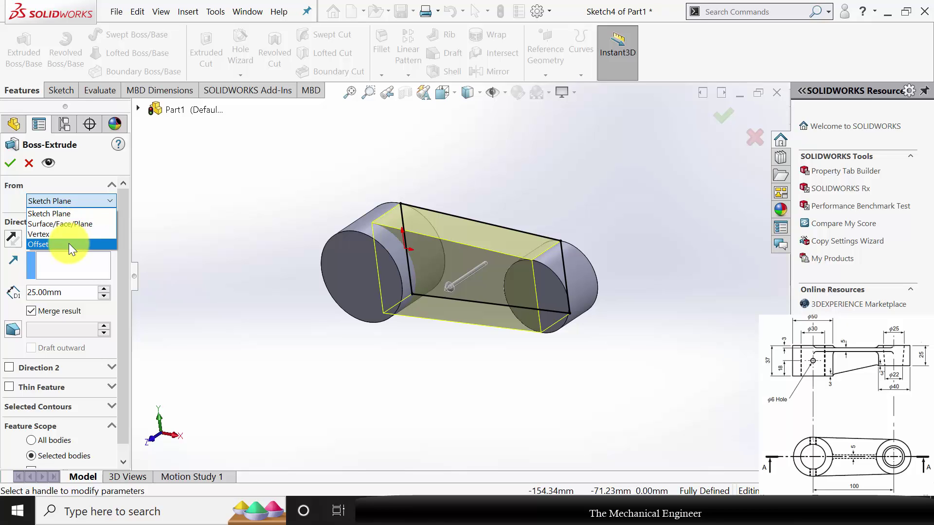
pyautogui.click(69, 244)
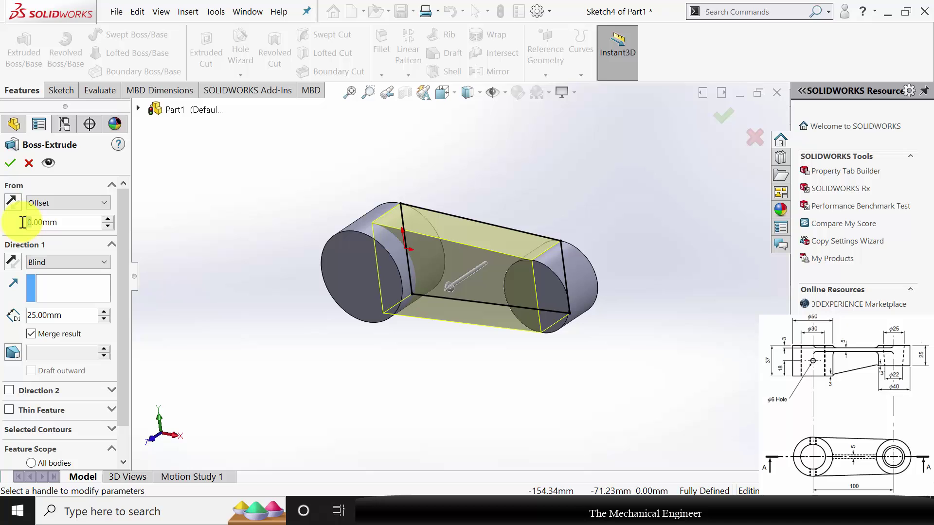
pyautogui.write('3')
pyautogui.press('Return')
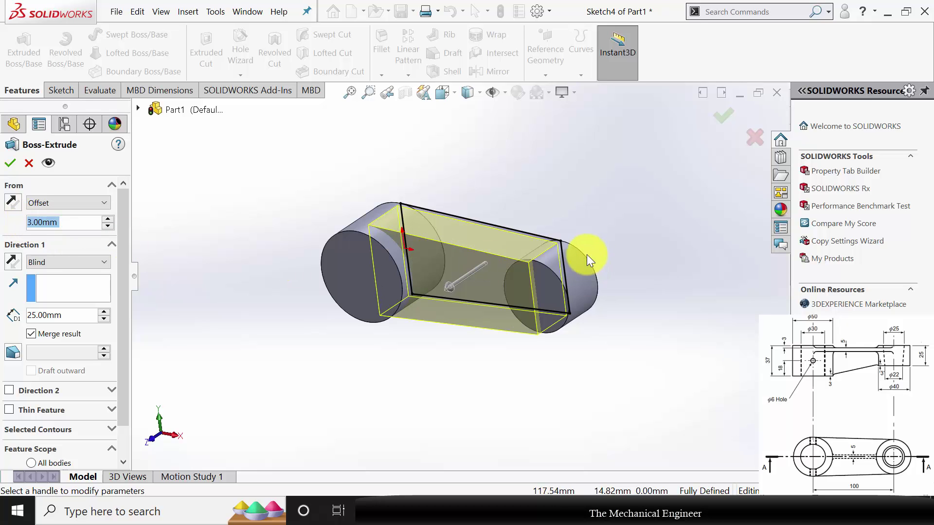
pyautogui.moveTo(586, 254); pyautogui.dragTo(546, 283, button='middle')
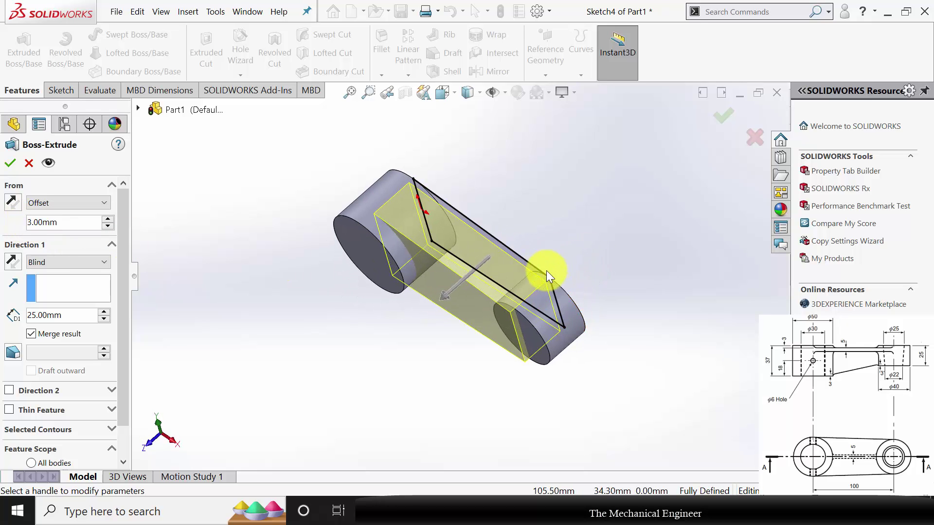
pyautogui.rightClick(22, 313)
pyautogui.click(22, 313)
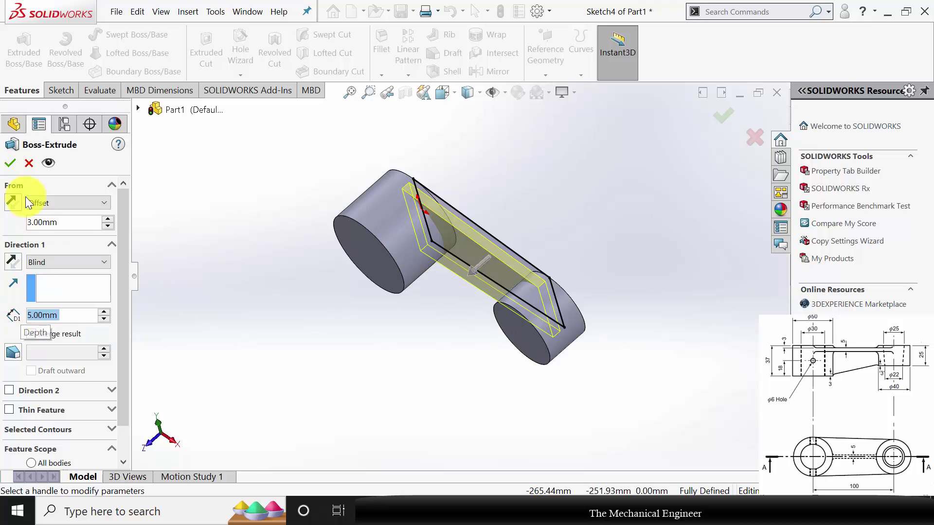
pyautogui.click(11, 163)
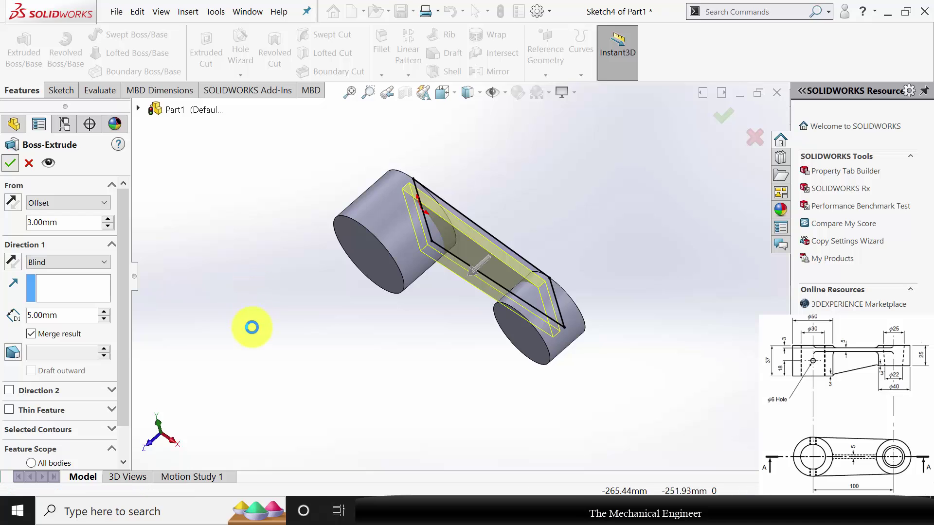
# Step: On the Top Plane, sketch a closed rib profile under the web, its sloping lower edge in three segments split at the cylinders' facing sides
pyautogui.moveTo(261, 311); pyautogui.dragTo(322, 298, button='middle')
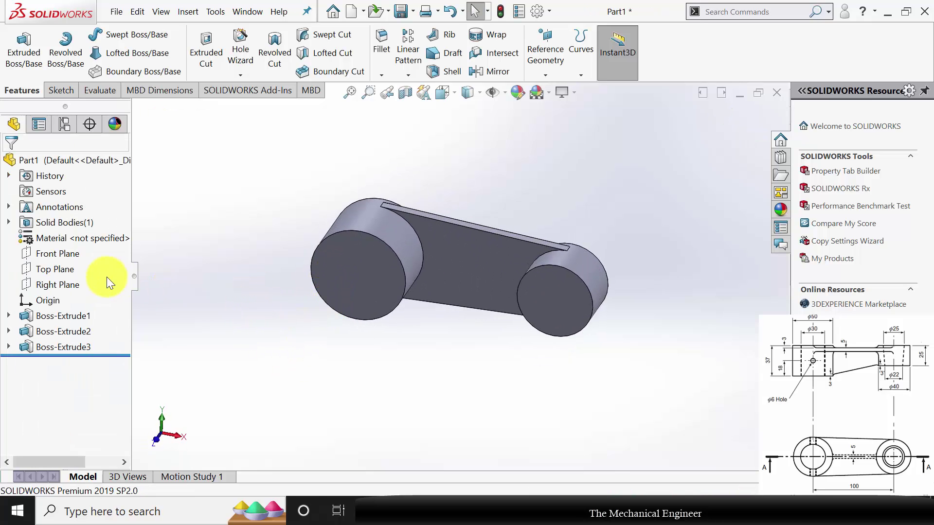
pyautogui.click(57, 273)
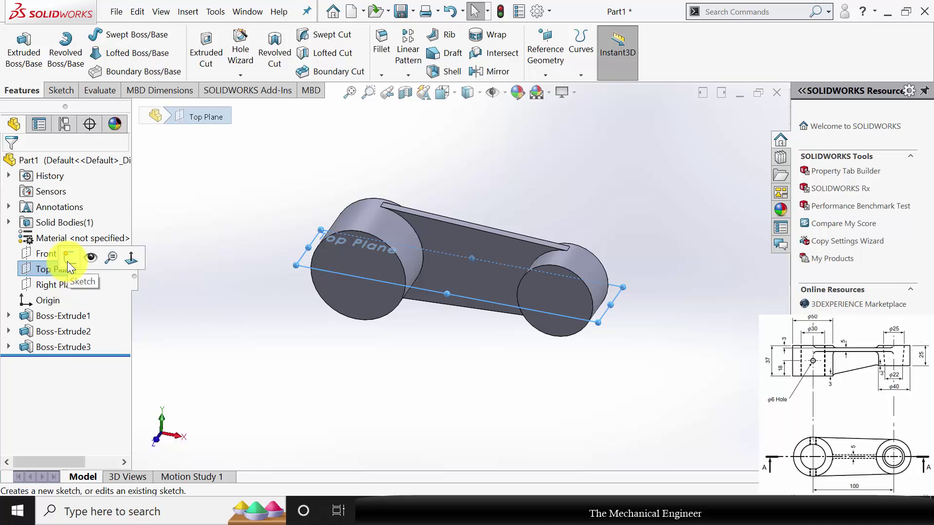
pyautogui.click(67, 262)
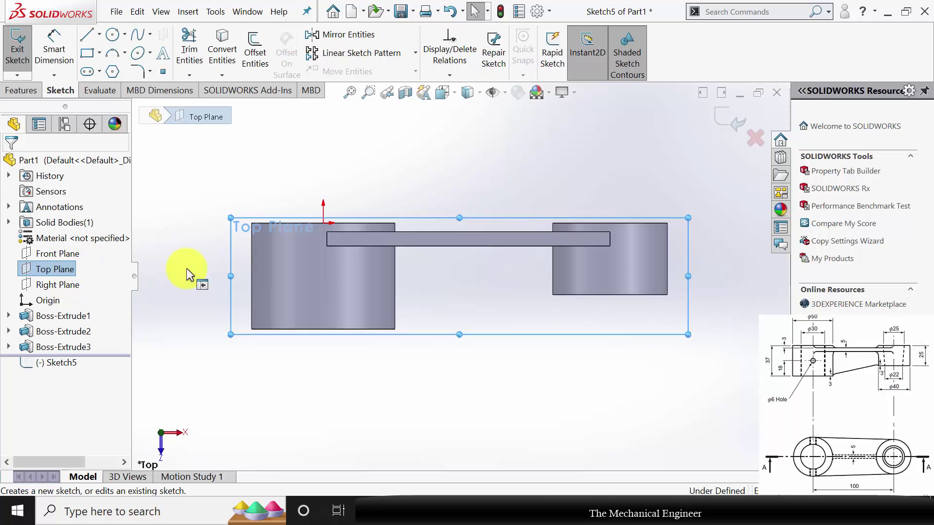
pyautogui.click(88, 37)
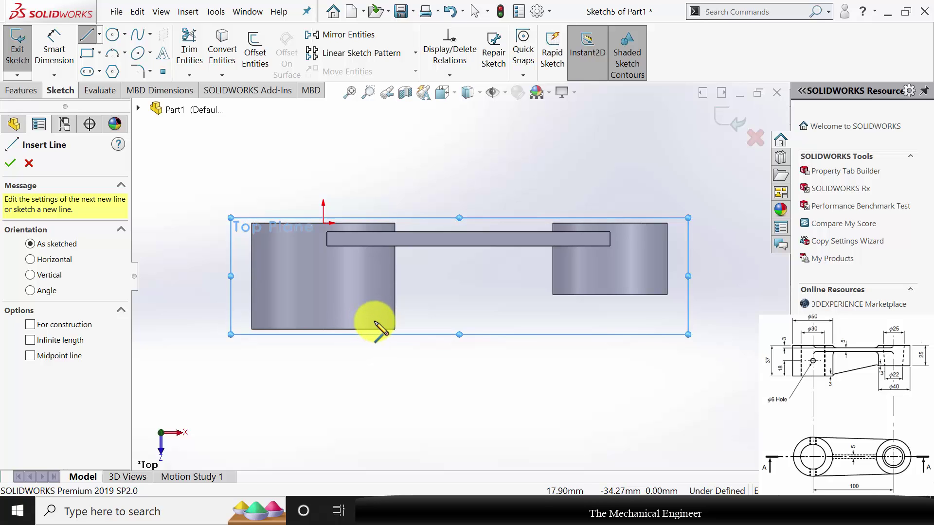
pyautogui.scroll(-2, 374, 330)
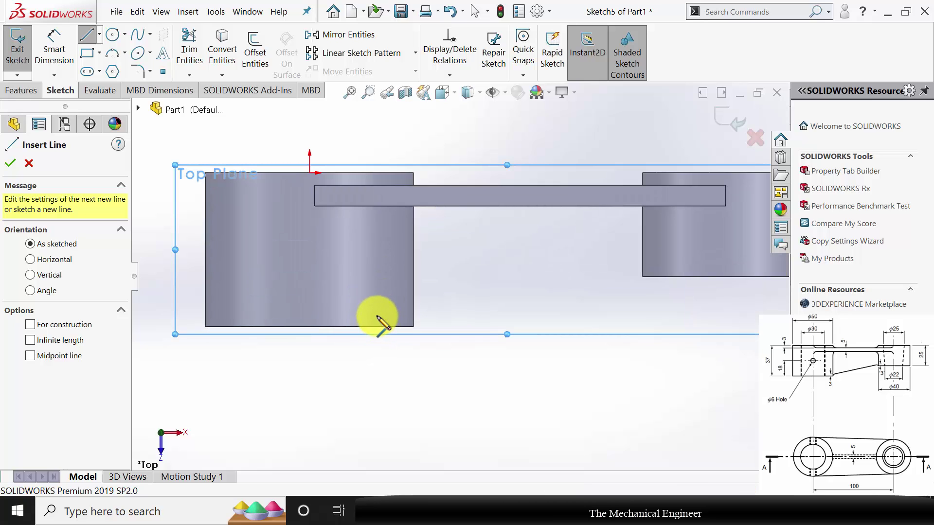
pyautogui.click(377, 316)
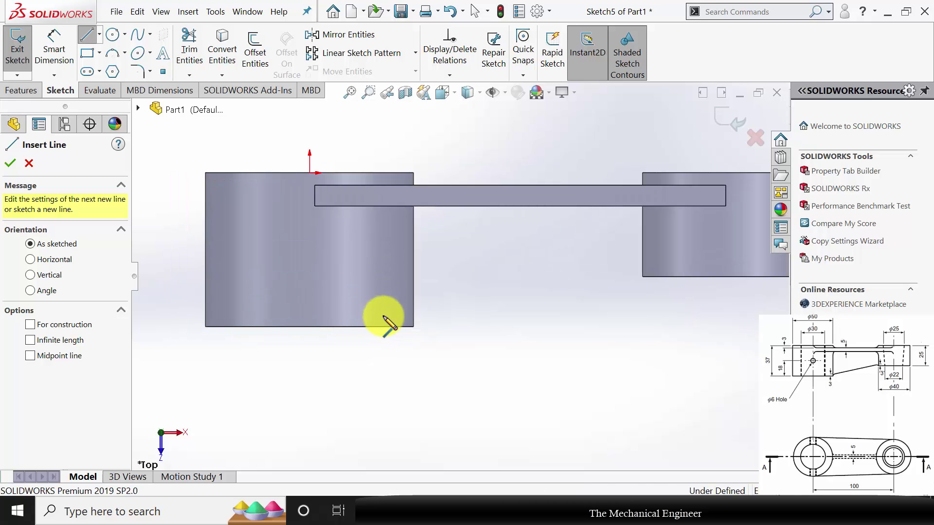
pyautogui.click(413, 307)
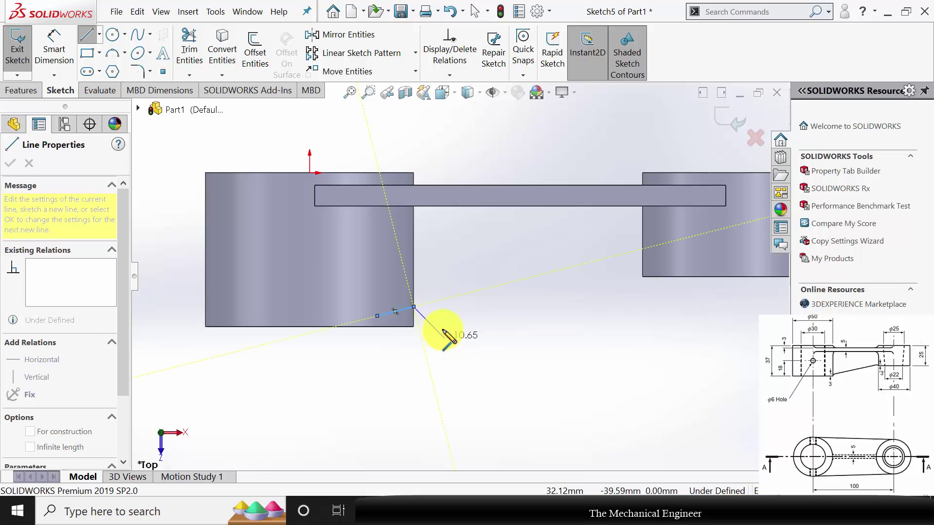
pyautogui.click(641, 250)
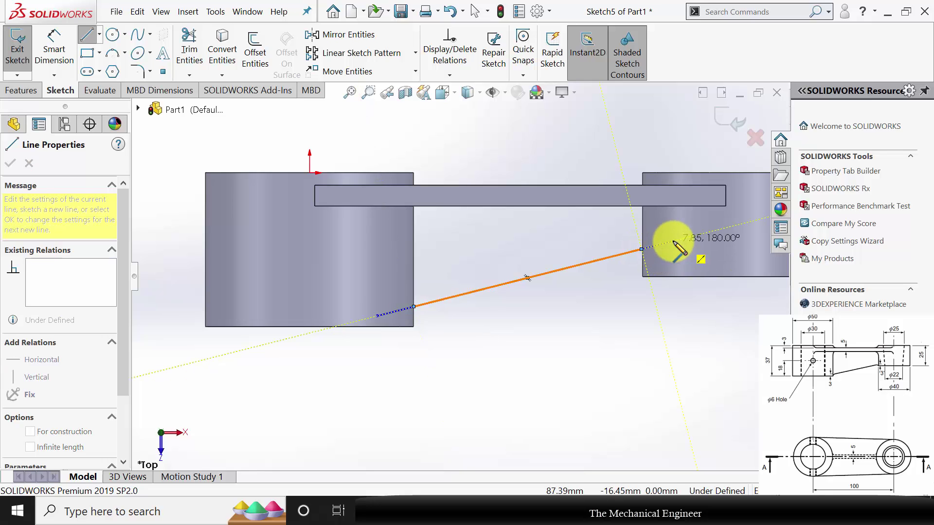
pyautogui.click(673, 241)
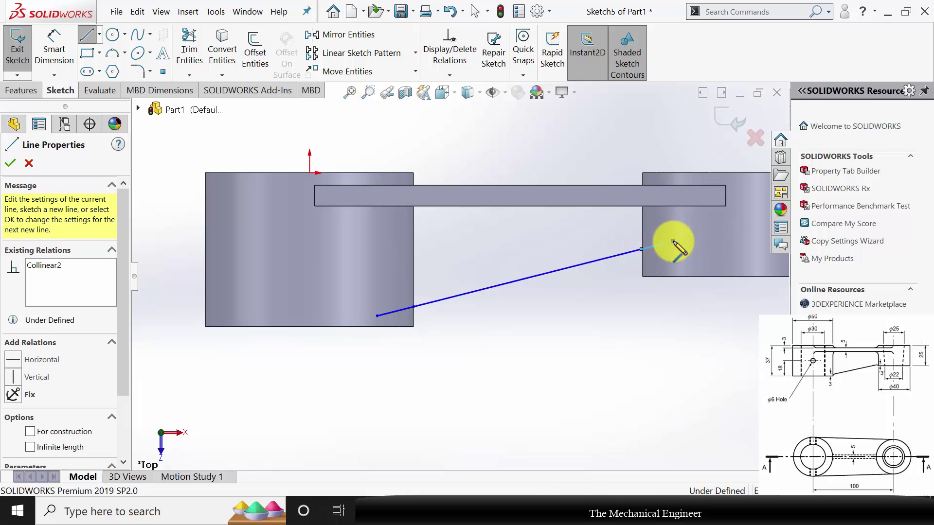
pyautogui.click(673, 206)
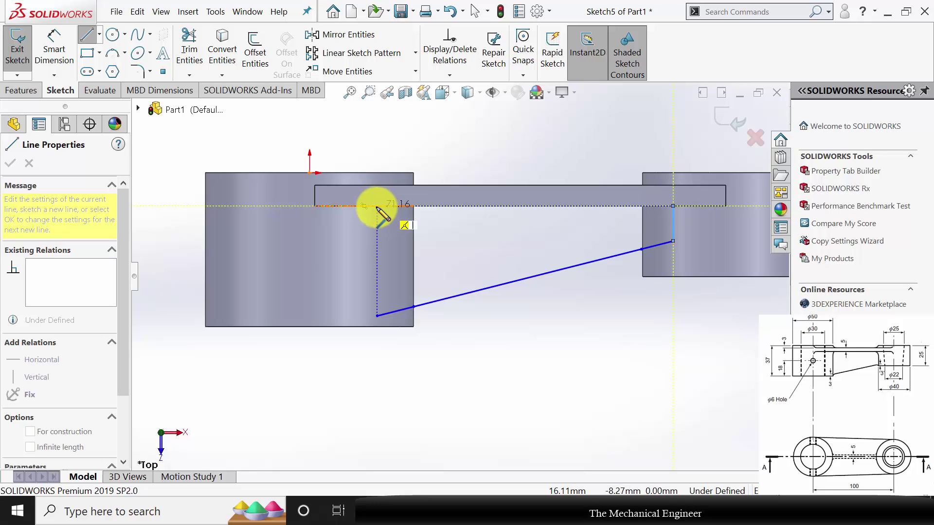
pyautogui.click(376, 206)
pyautogui.click(377, 316)
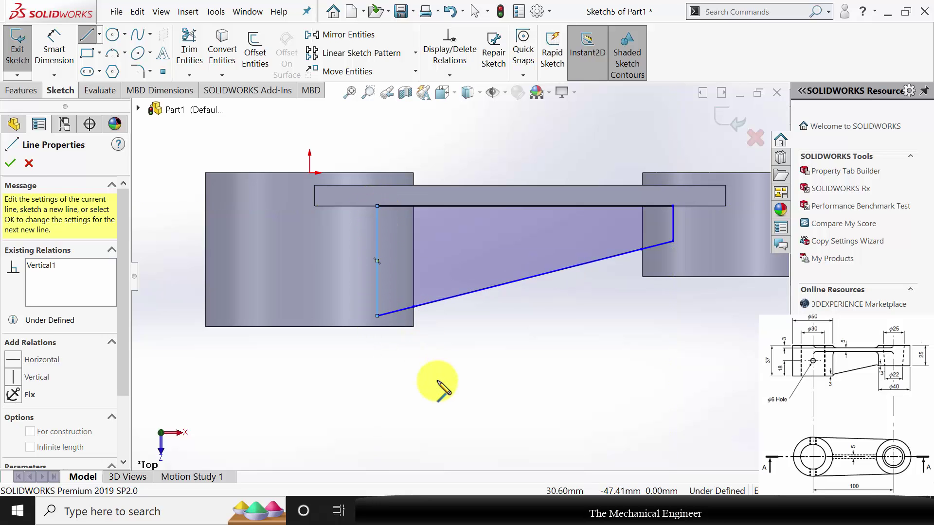
pyautogui.press('Escape')
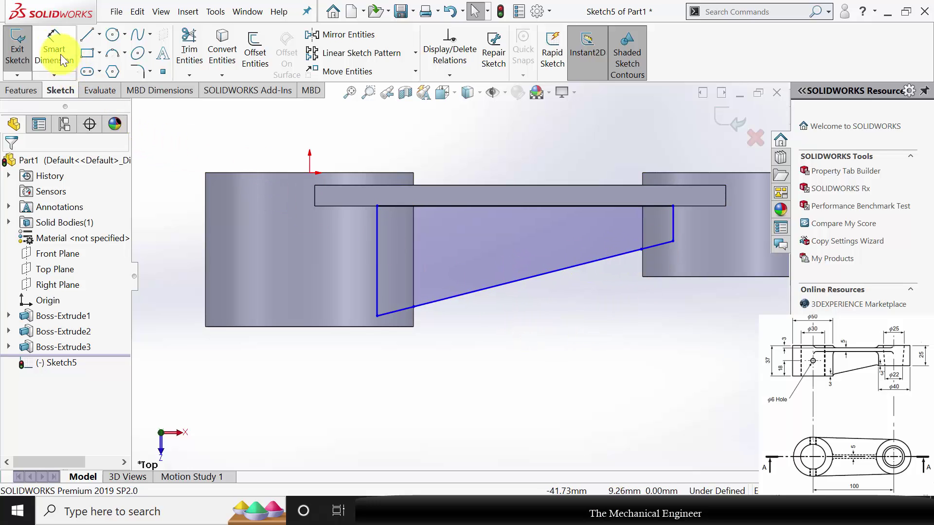
# Step: Dimension the rib's slope point on the 50 mm cylinder's side 3 mm from that cylinder's lower edge
pyautogui.click(41, 50)
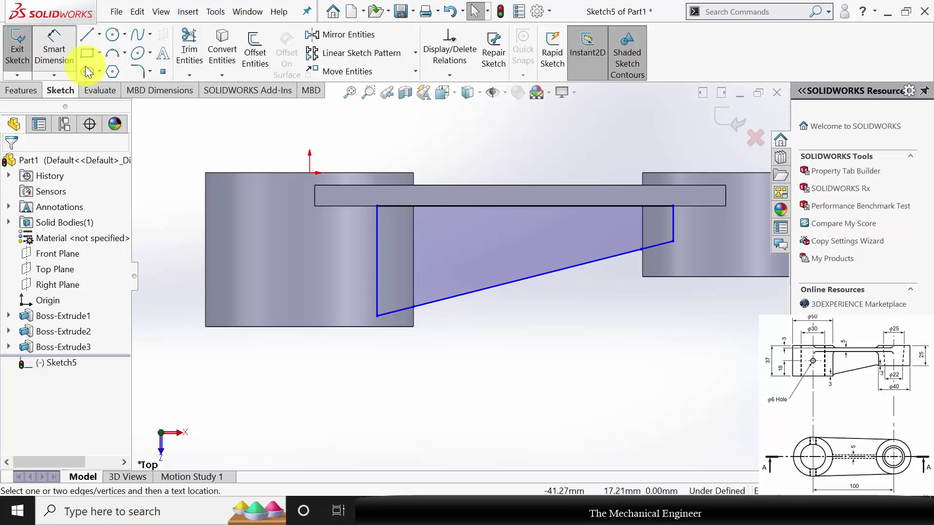
pyautogui.click(410, 326)
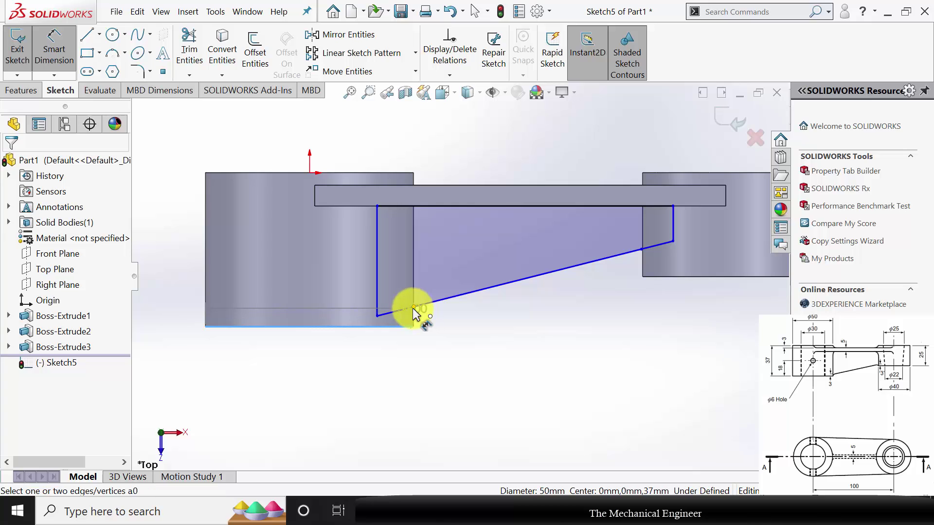
pyautogui.click(413, 307)
pyautogui.click(445, 320)
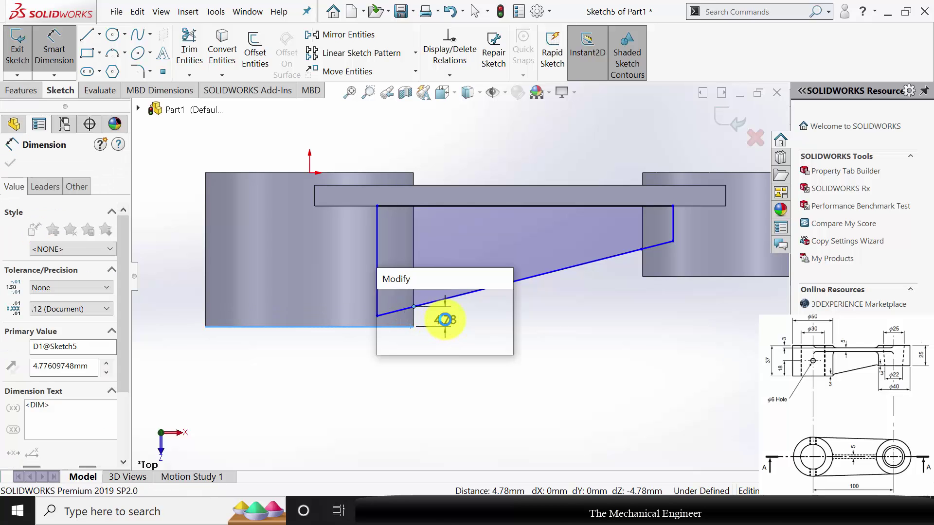
pyautogui.write('3')
pyautogui.press('Return')
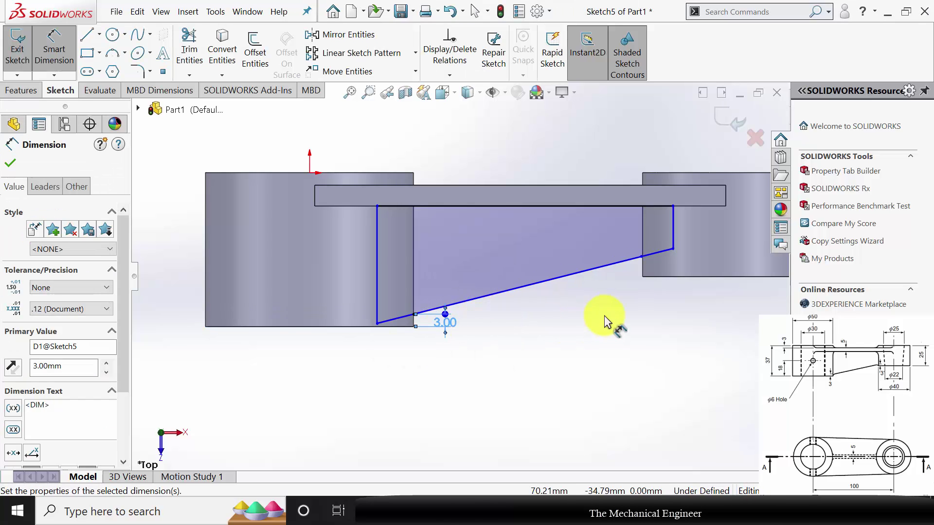
# Step: Dimension the rib's slope point on the 40 mm cylinder's side 3 mm from that cylinder's lower edge
pyautogui.click(642, 256)
pyautogui.click(631, 292)
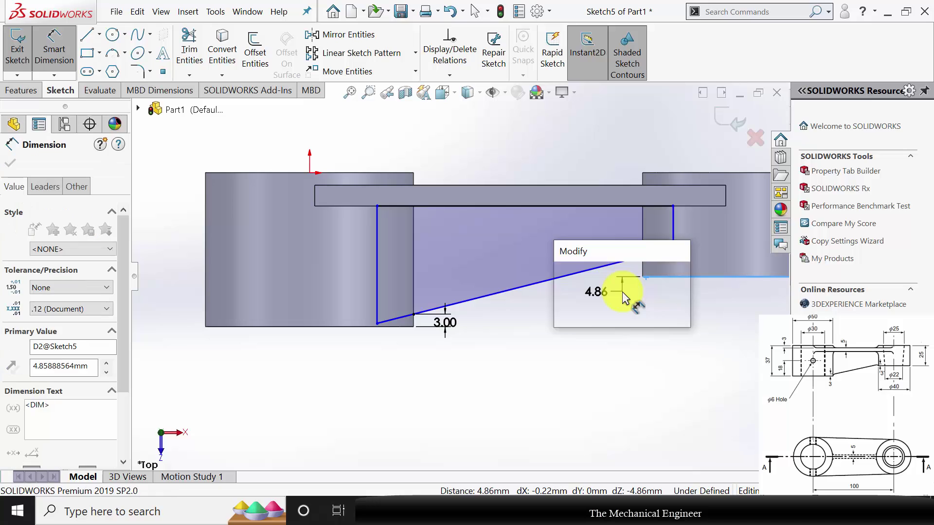
pyautogui.write('3')
pyautogui.press('Return')
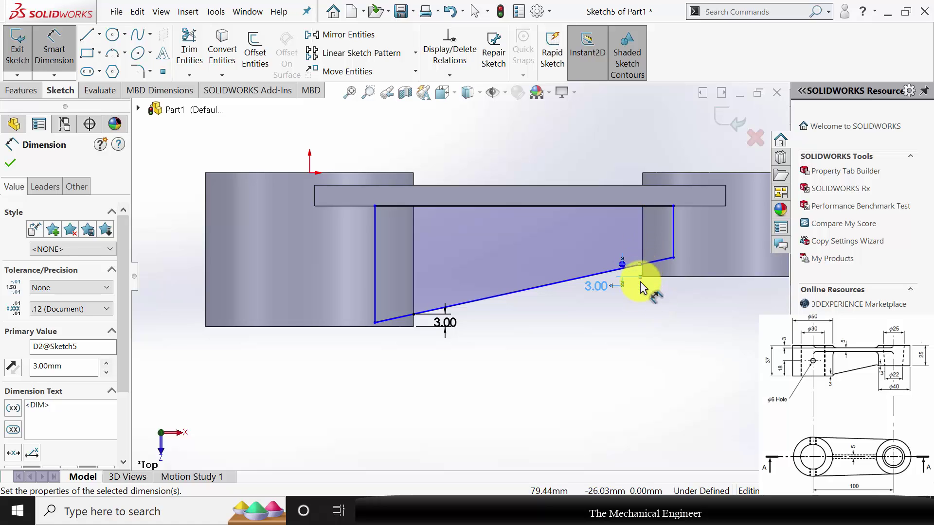
pyautogui.click(431, 315)
pyautogui.press('Escape')
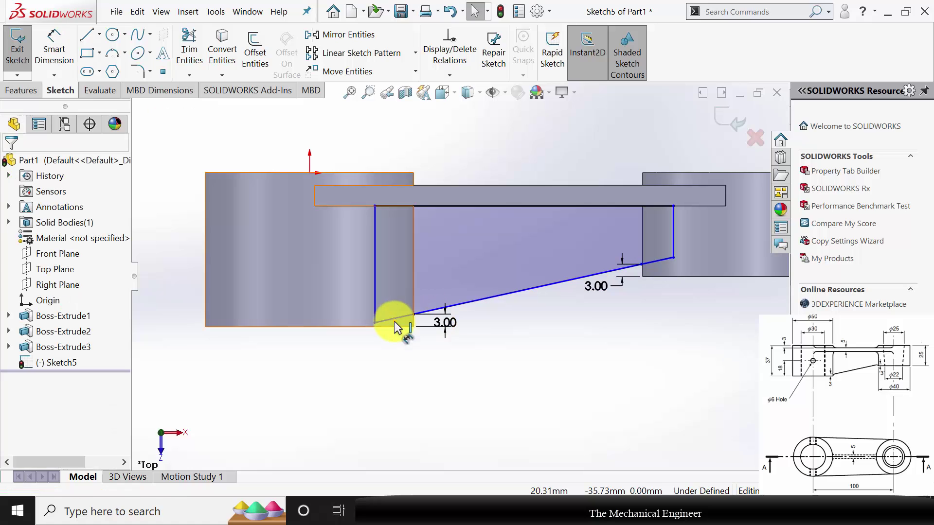
pyautogui.click(400, 317)
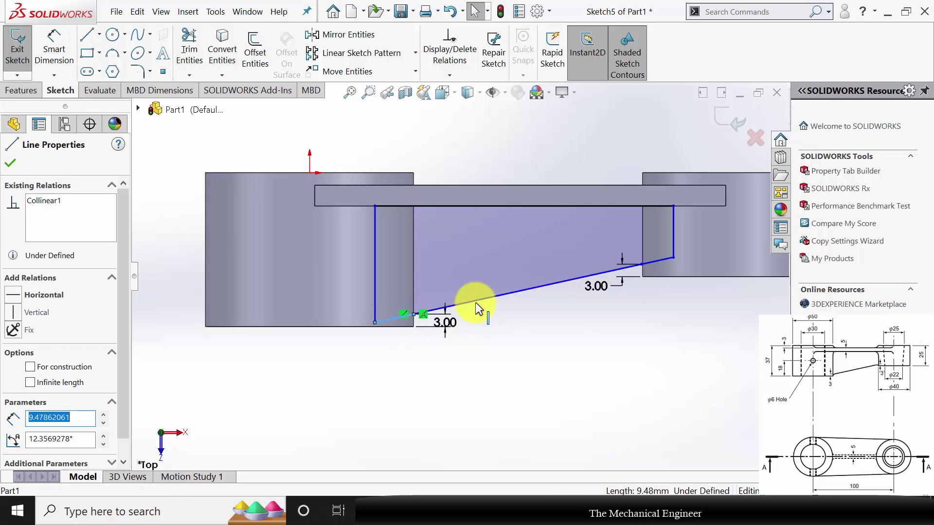
pyautogui.keyDown('ctrl'); pyautogui.click(659, 258); pyautogui.keyUp('ctrl')
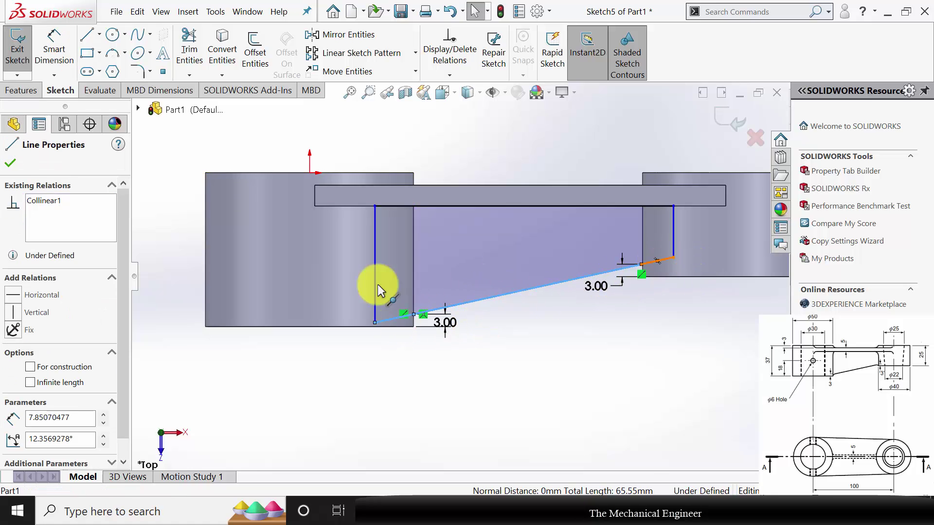
pyautogui.keyDown('ctrl'); pyautogui.click(655, 258); pyautogui.keyUp('ctrl')
pyautogui.click(588, 349)
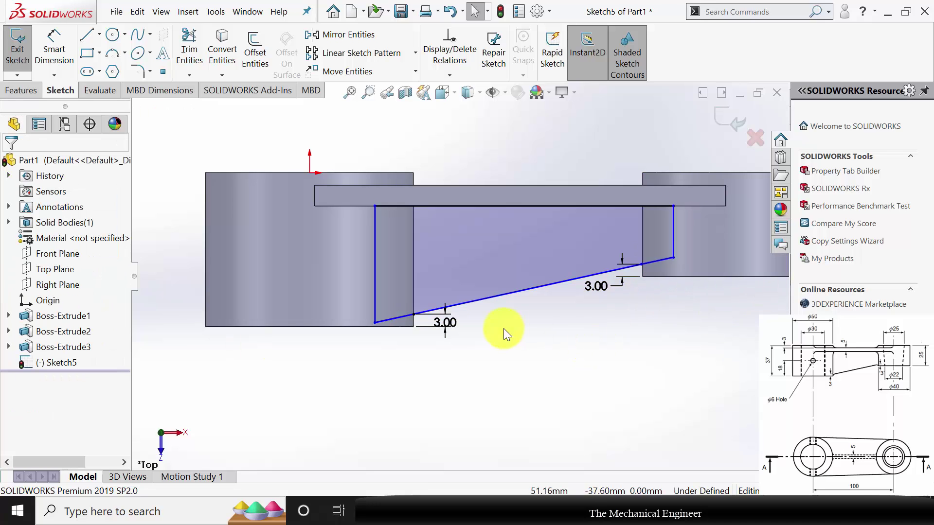
# Step: Add a Collinear relation between the three segments of the rib profile's sloping lower edge
pyautogui.click(387, 320)
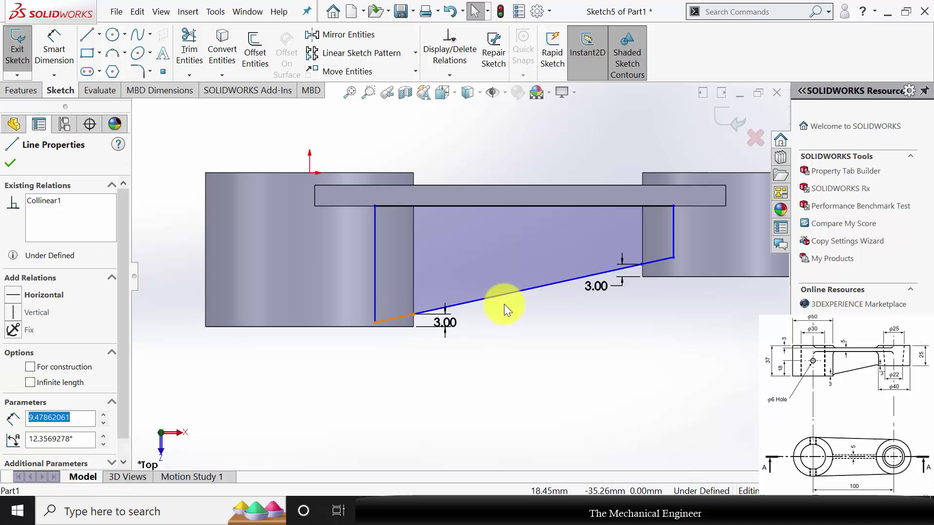
pyautogui.keyDown('ctrl'); pyautogui.click(603, 274); pyautogui.keyUp('ctrl')
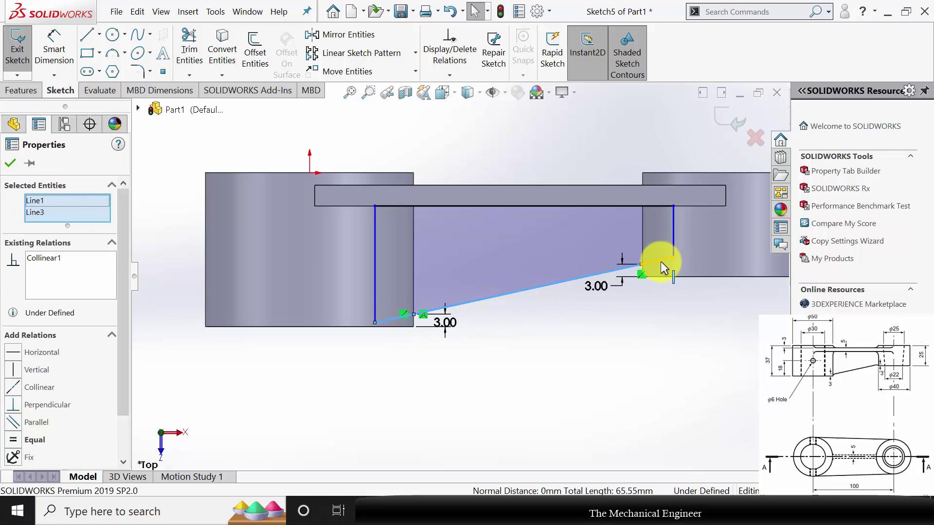
pyautogui.keyDown('ctrl'); pyautogui.click(660, 261); pyautogui.keyUp('ctrl')
pyautogui.click(14, 399)
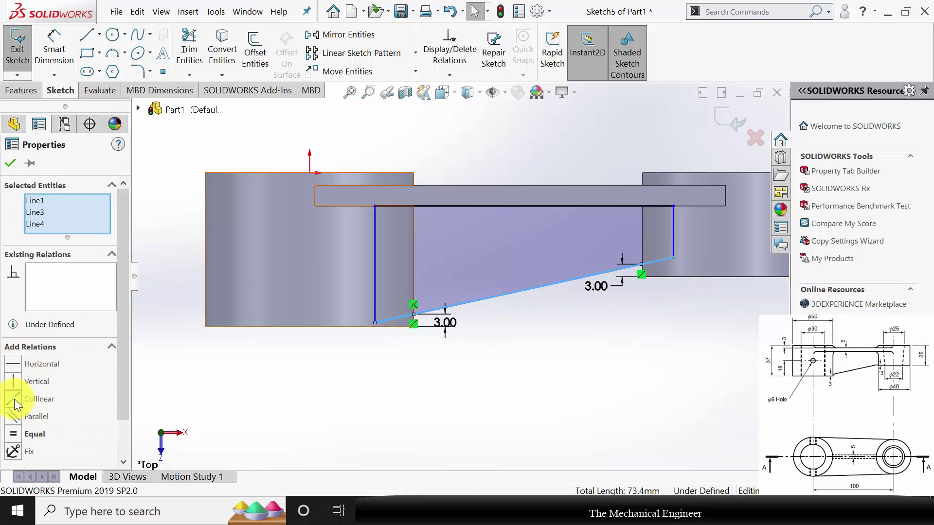
pyautogui.click(10, 164)
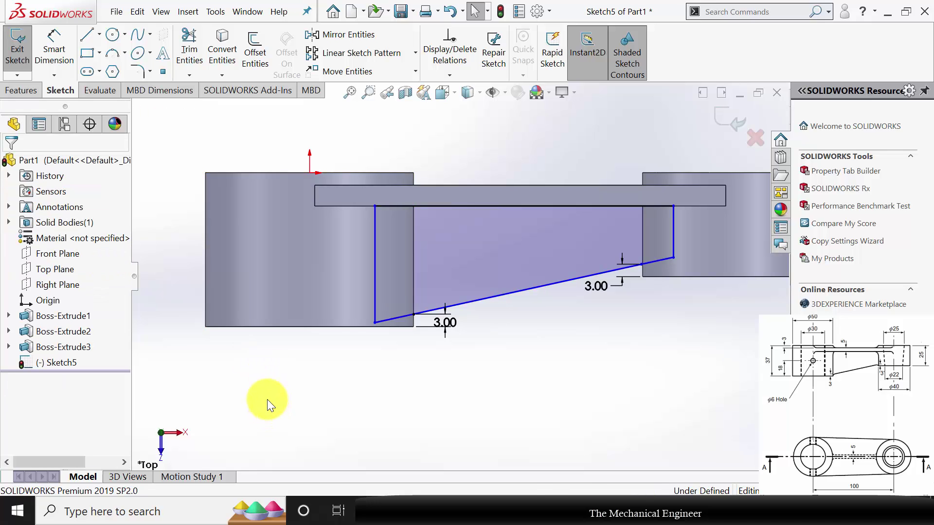
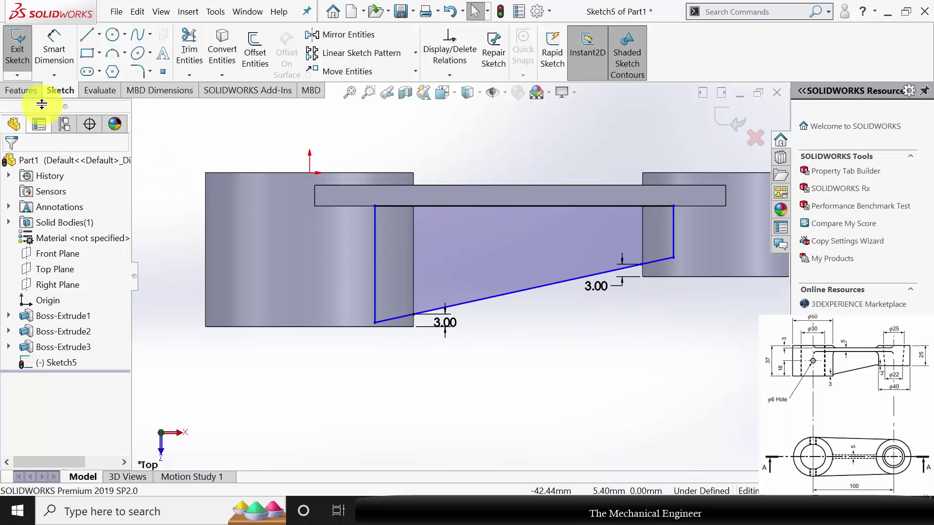
# Step: Extrude the rib profile 5 mm with a Mid Plane end condition, merged with the body
pyautogui.click(22, 47)
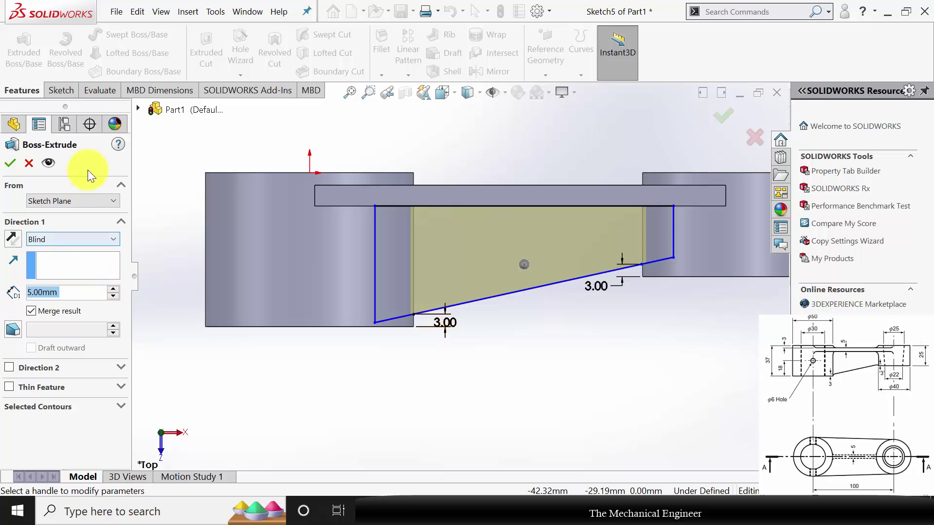
pyautogui.click(63, 236)
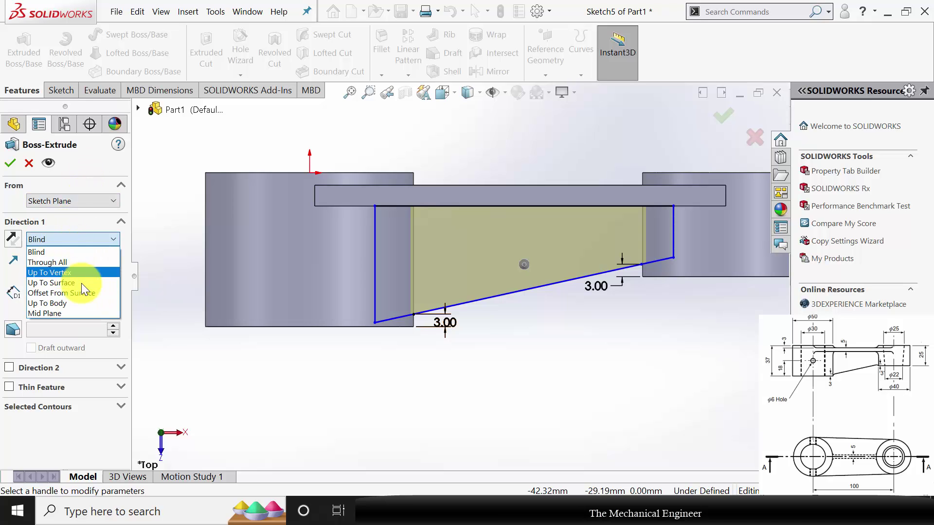
pyautogui.click(81, 311)
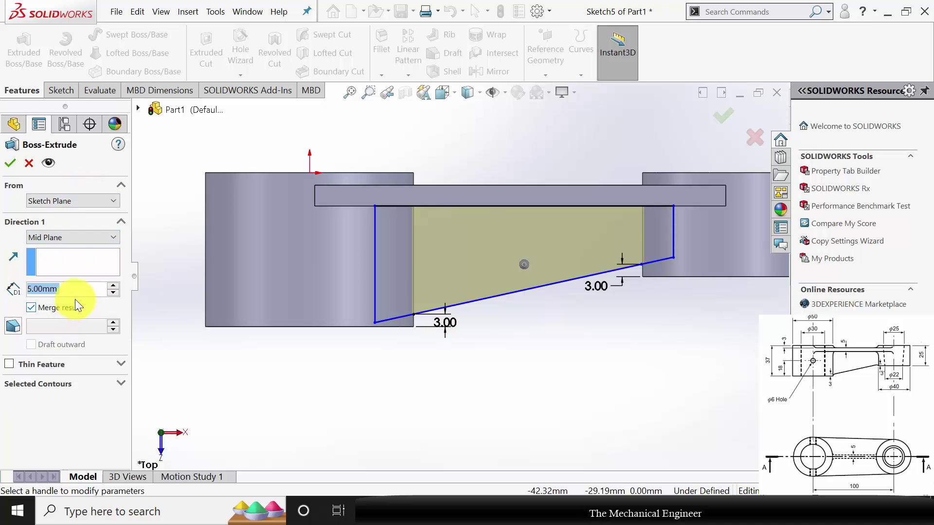
pyautogui.moveTo(426, 375); pyautogui.dragTo(417, 281, button='middle')
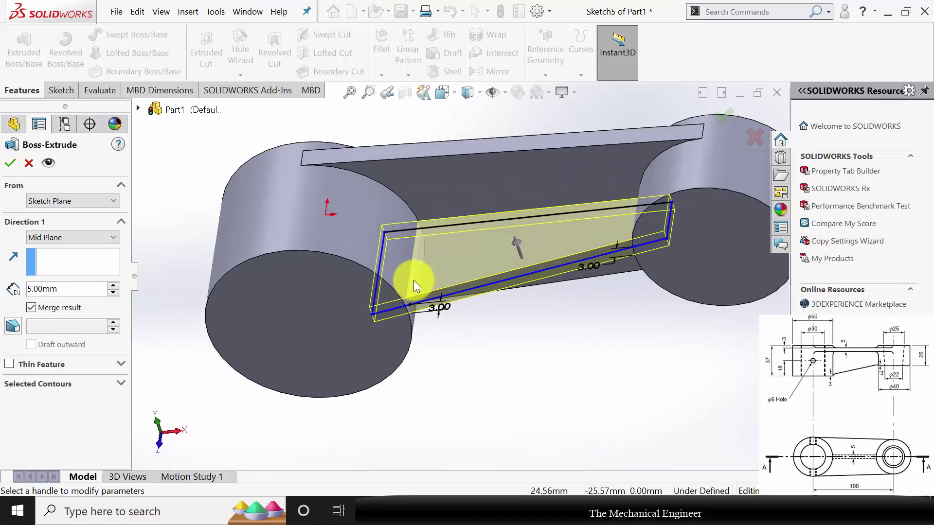
pyautogui.click(11, 164)
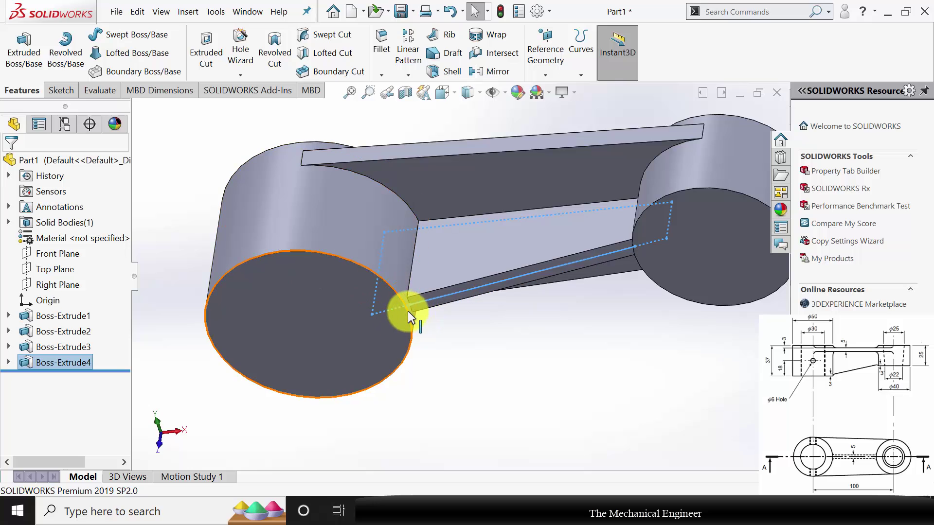
# Step: On the 50 mm cylinder's lower end face, sketch a circle about 31.6 mm in diameter centred on the origin
pyautogui.scroll(-5, 410, 305)
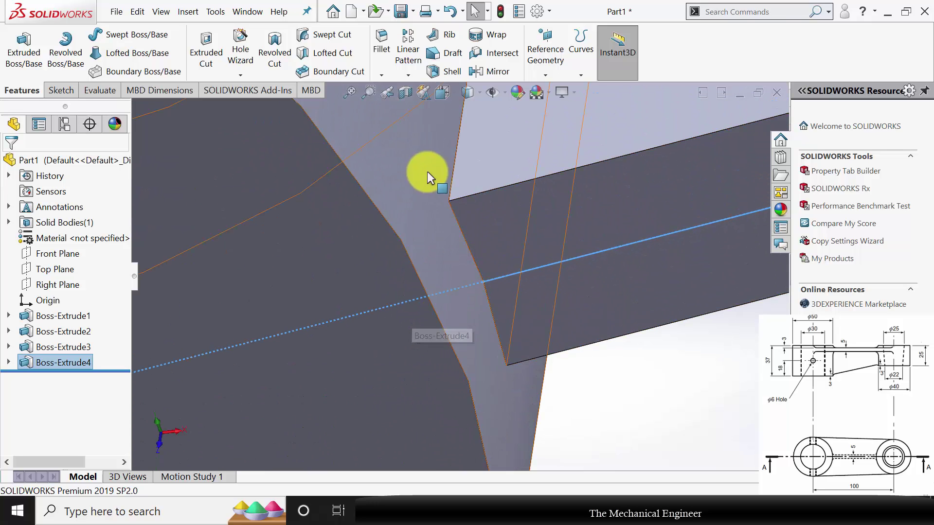
pyautogui.scroll(3, 507, 293)
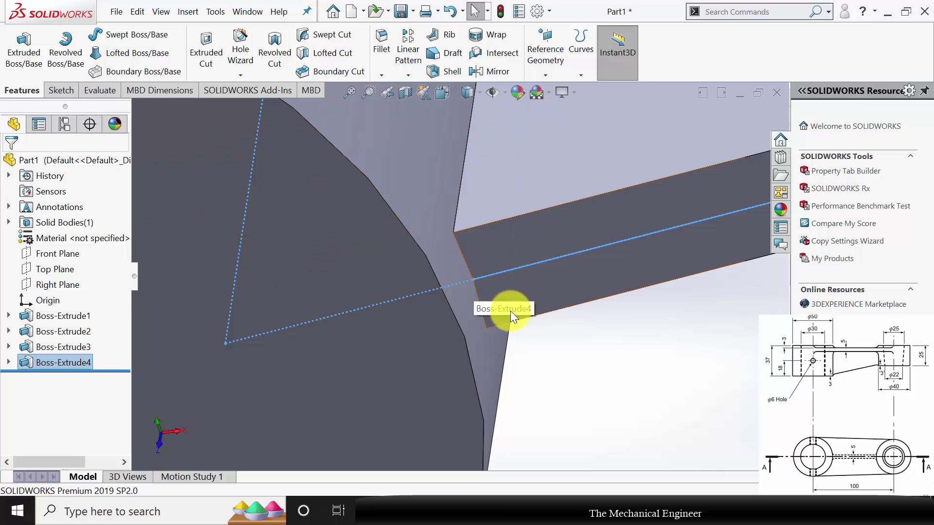
pyautogui.scroll(10, 514, 324)
pyautogui.scroll(6, 516, 325)
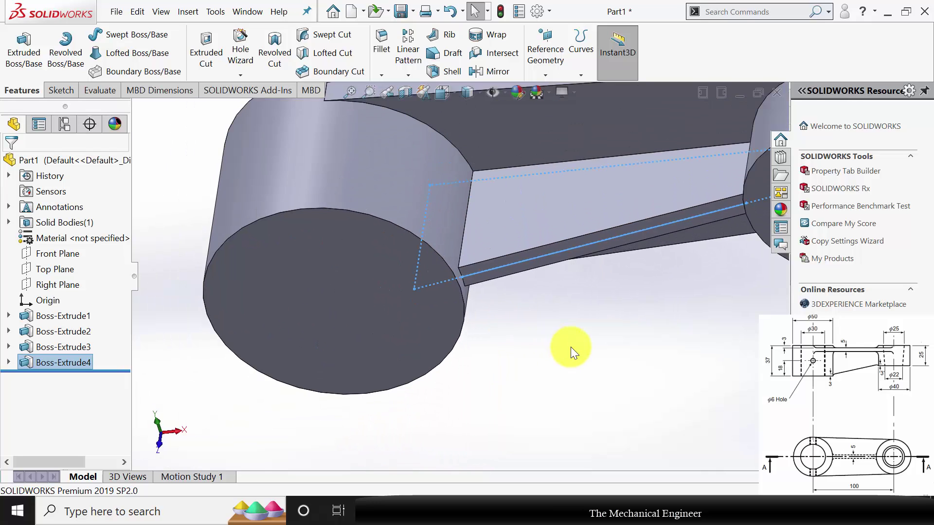
pyautogui.moveTo(559, 354); pyautogui.dragTo(558, 289, button='middle')
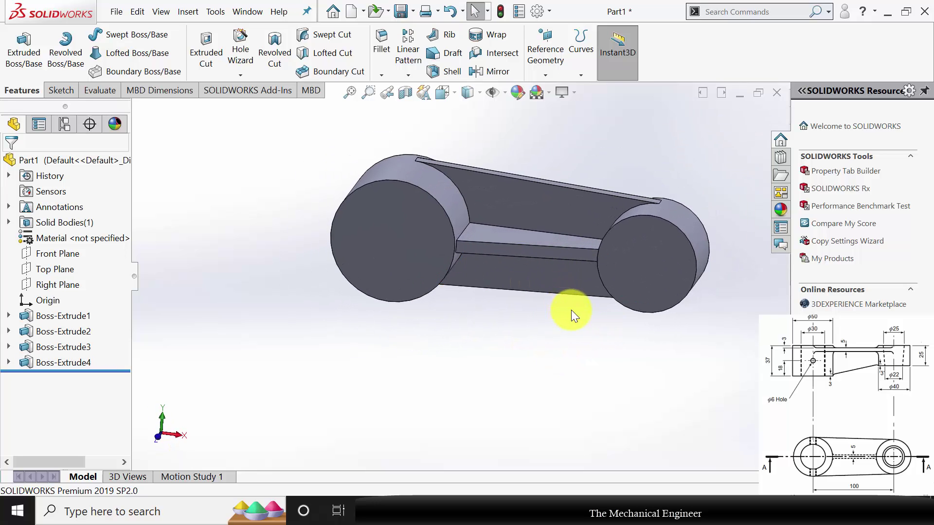
pyautogui.click(391, 243)
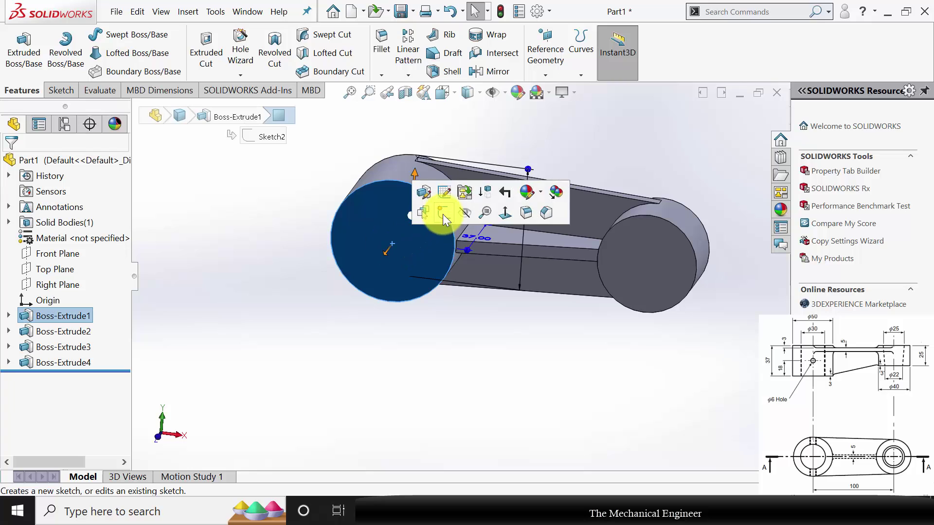
pyautogui.click(442, 212)
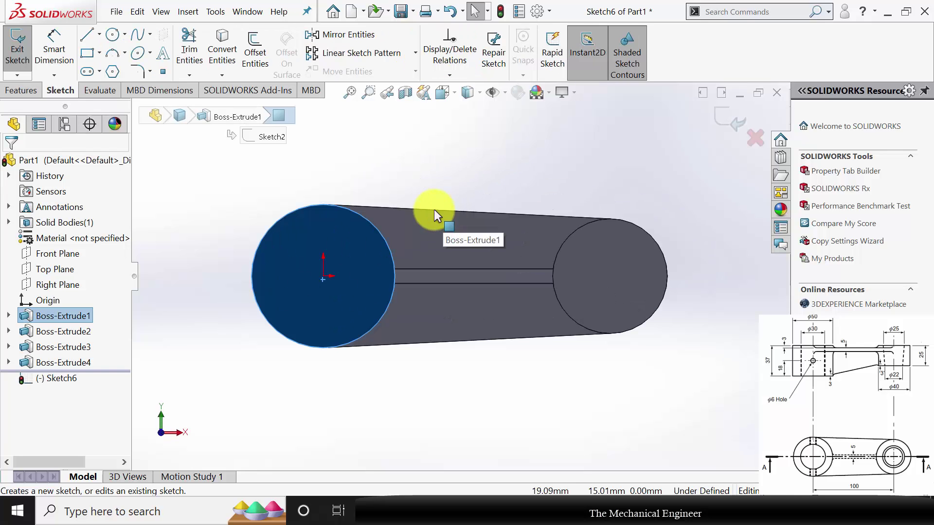
pyautogui.click(116, 39)
pyautogui.click(323, 279)
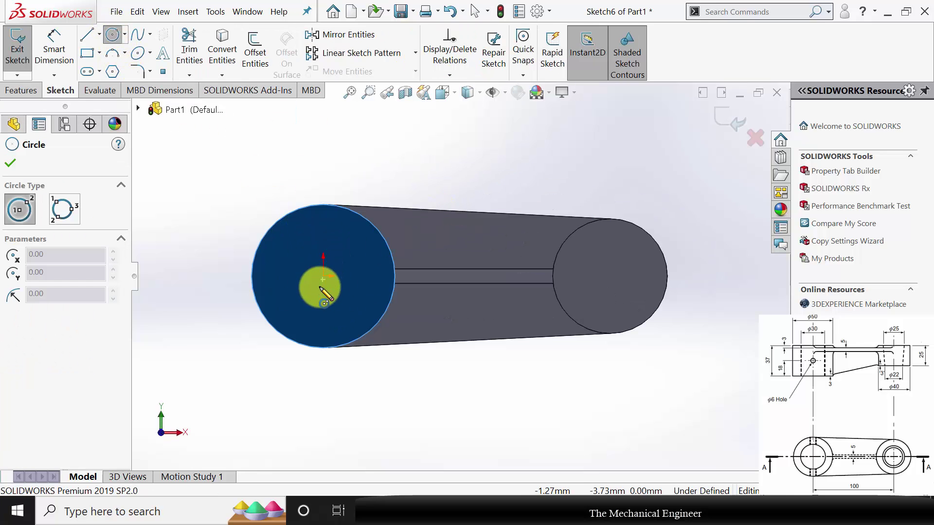
pyautogui.click(364, 255)
# Step: Dimension the circle on the 50 mm cylinder's face to a diameter of 30 mm
pyautogui.click(54, 51)
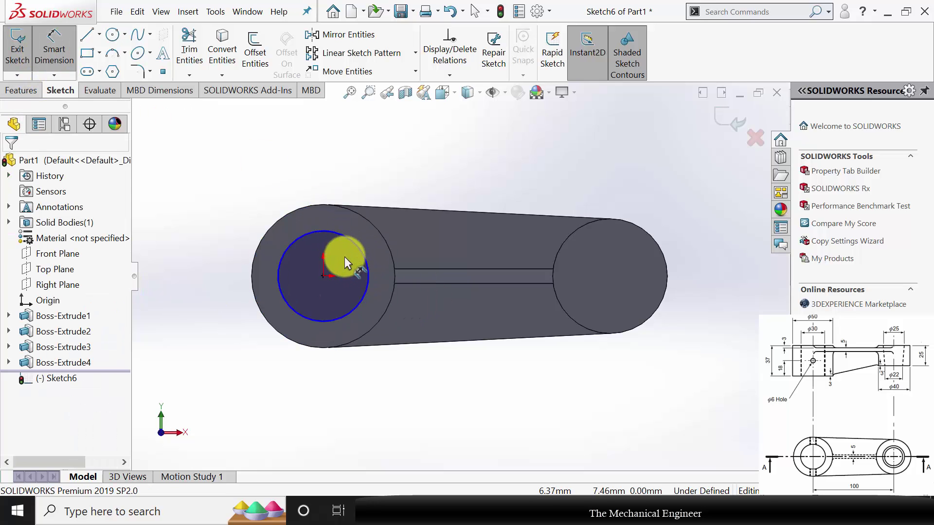
pyautogui.click(364, 252)
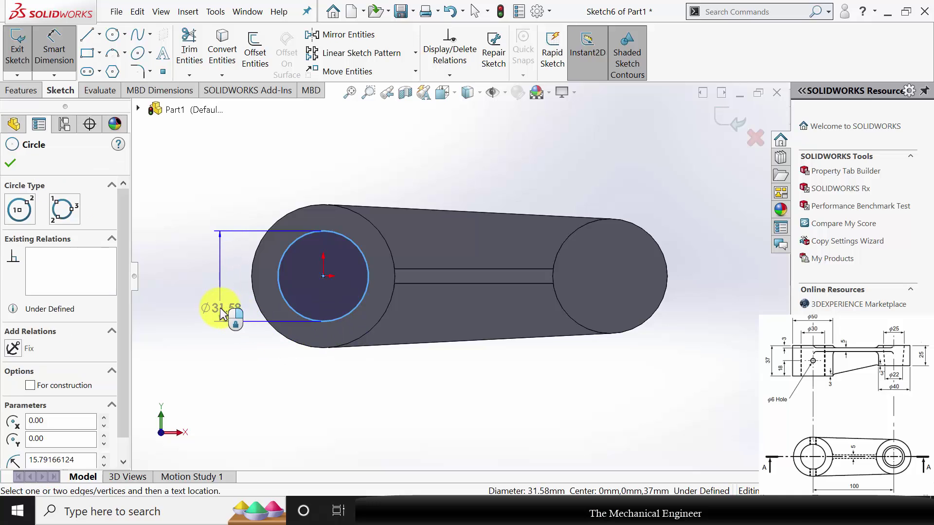
pyautogui.click(217, 308)
pyautogui.write('3')
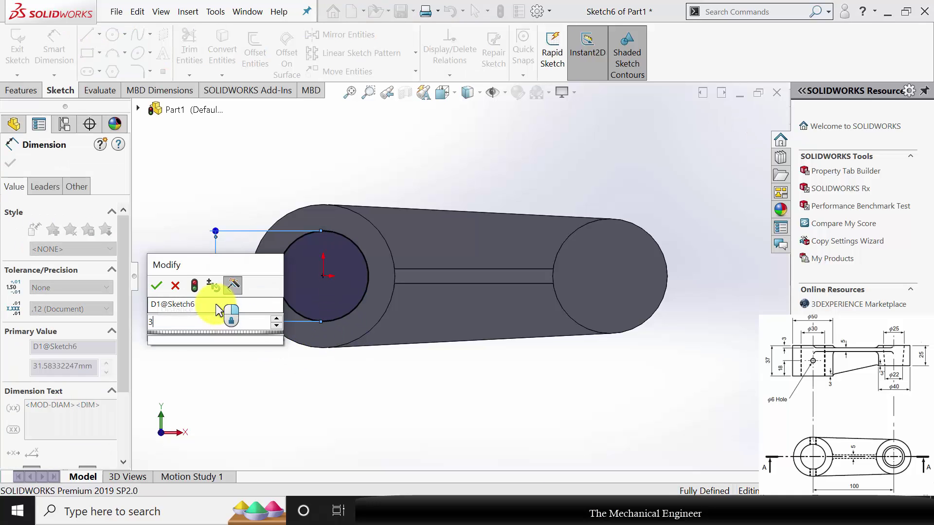
pyautogui.press('Return')
# Step: Cut the 30 mm circle Through All to bore the 50 mm cylinder
pyautogui.click(21, 90)
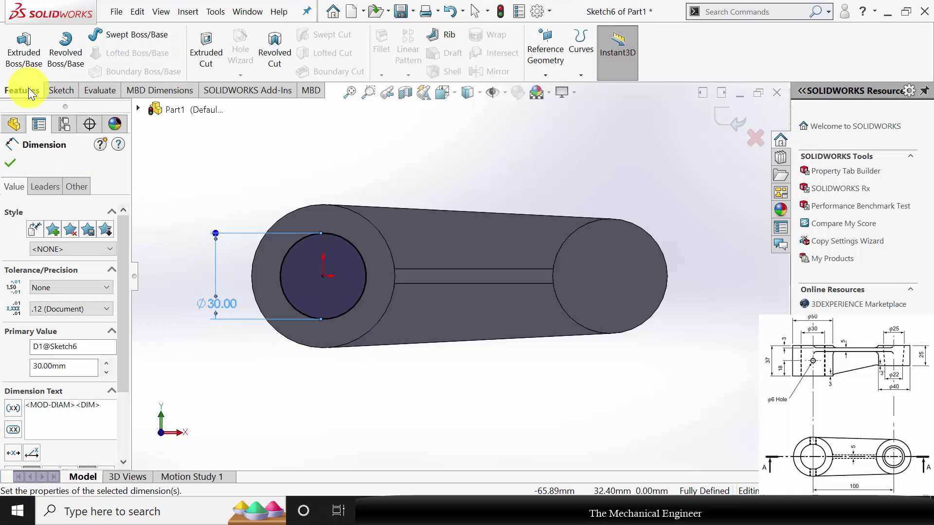
pyautogui.click(211, 58)
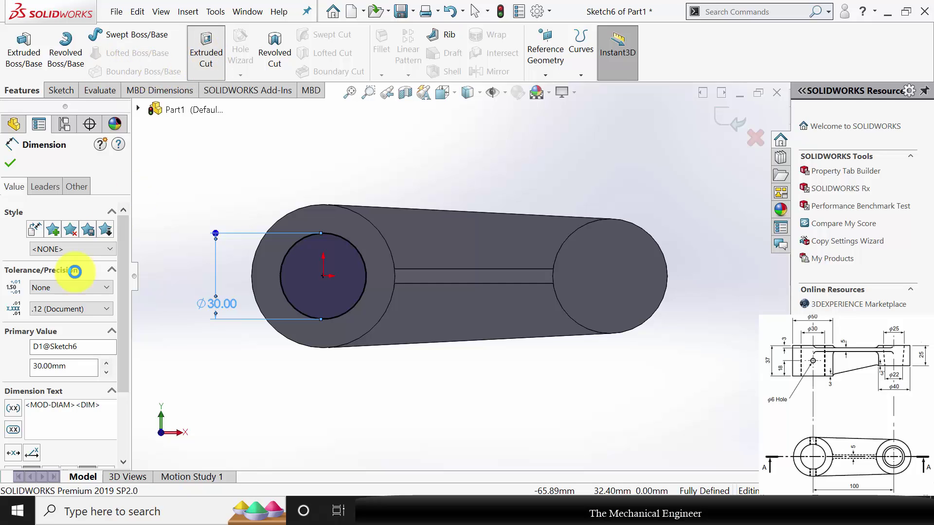
pyautogui.click(57, 240)
pyautogui.click(69, 265)
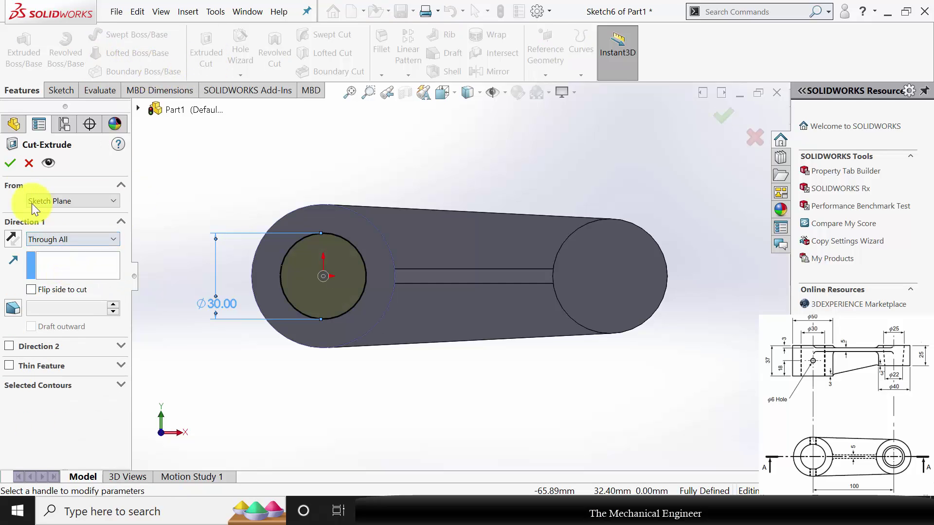
pyautogui.click(10, 164)
# Step: On the Top Plane, sketch a closed tapered half-profile at the 40 mm cylinder's axis, full height, about 11.8 mm wide above and 5.4 mm below
pyautogui.moveTo(388, 380); pyautogui.dragTo(611, 212, button='middle')
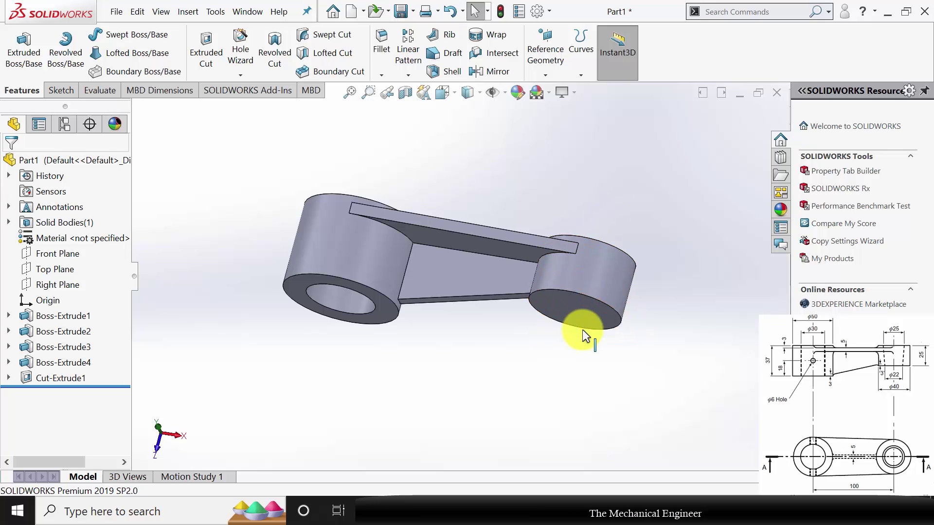
pyautogui.click(44, 270)
pyautogui.click(56, 254)
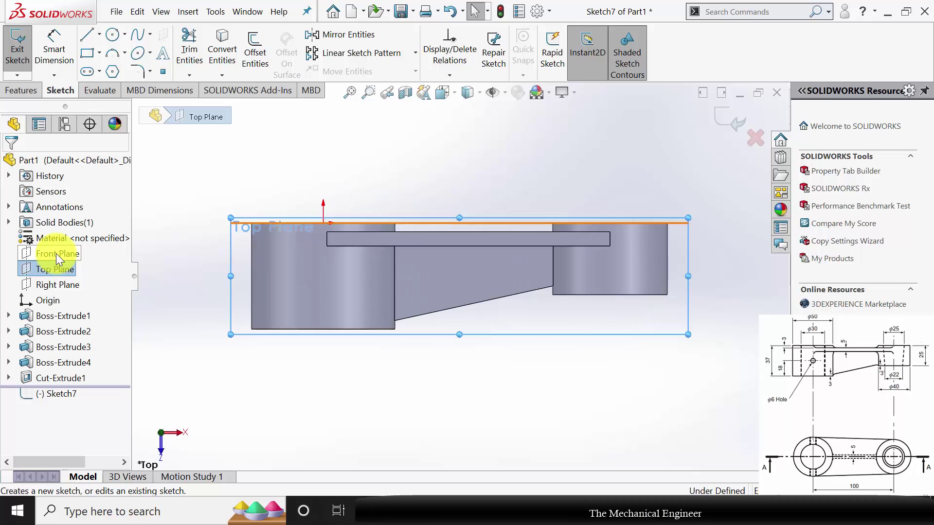
pyautogui.scroll(-2, 596, 243)
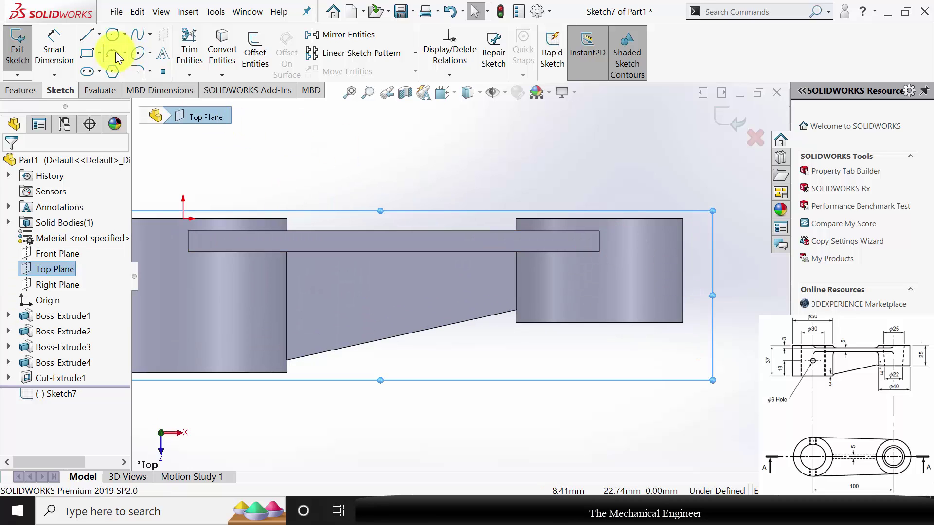
pyautogui.click(92, 34)
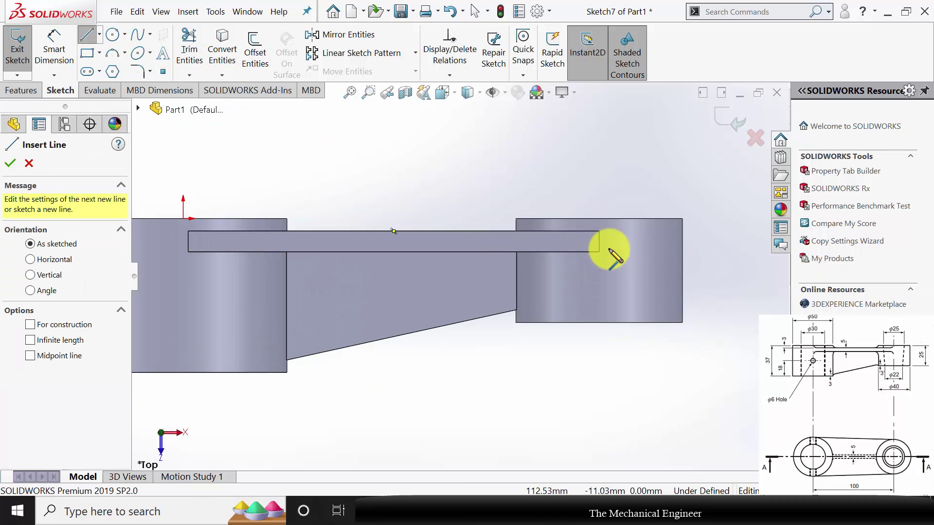
pyautogui.click(599, 220)
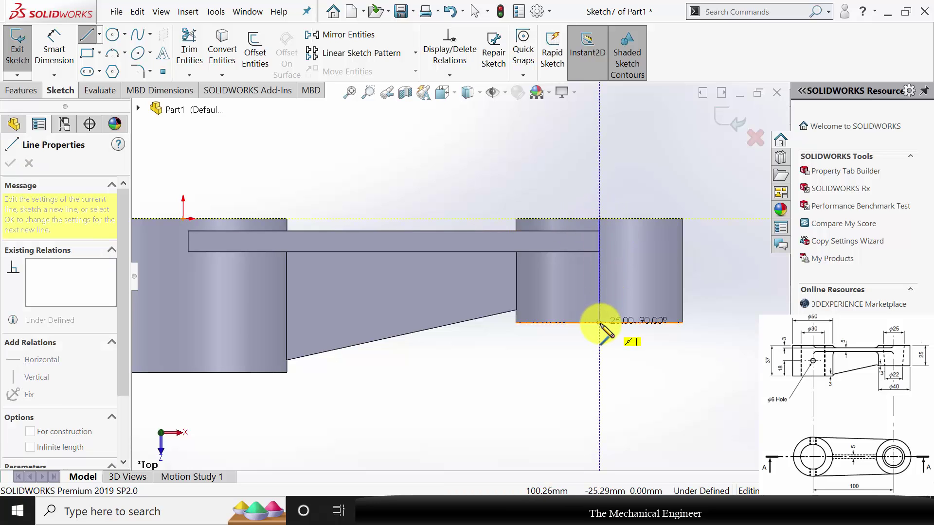
pyautogui.click(599, 322)
pyautogui.click(576, 322)
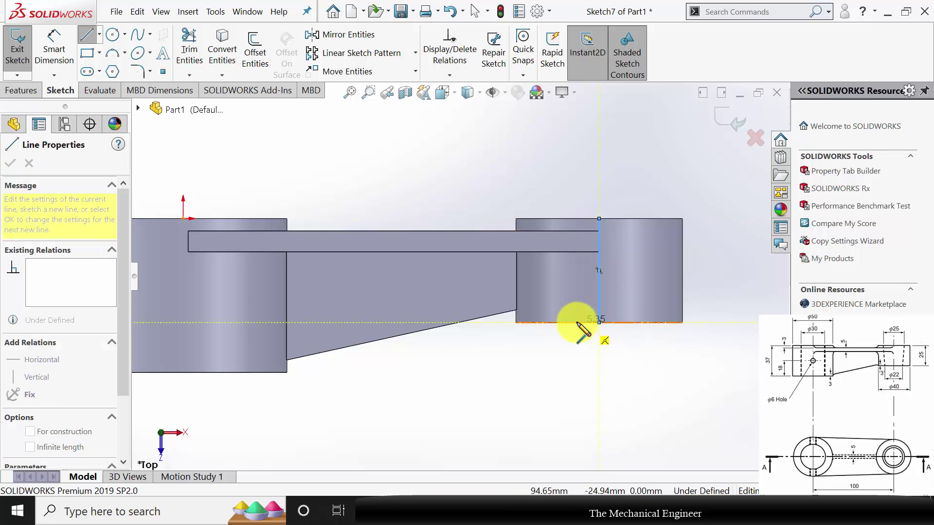
pyautogui.click(550, 220)
pyautogui.click(599, 220)
pyautogui.press('Escape')
# Step: Dimension the upper edge of the tapered bore profile to 12.5 mm
pyautogui.click(54, 49)
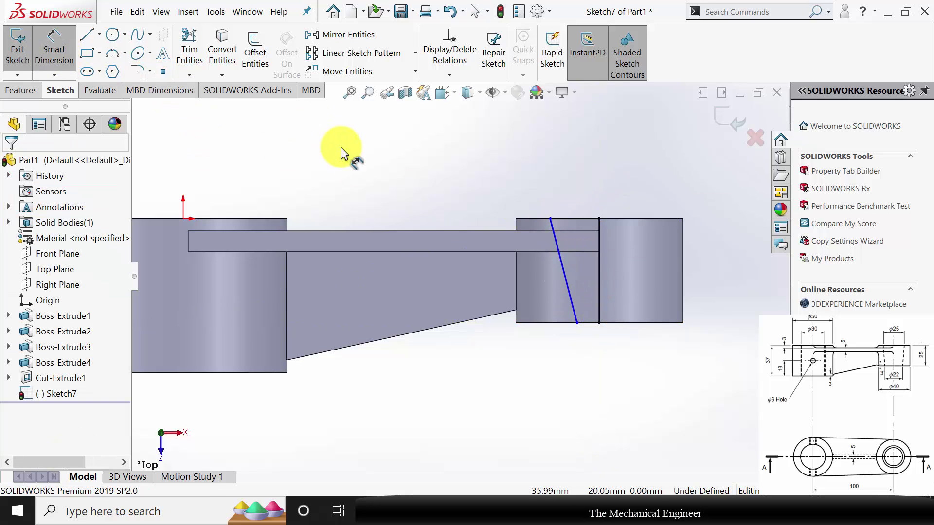
pyautogui.click(569, 220)
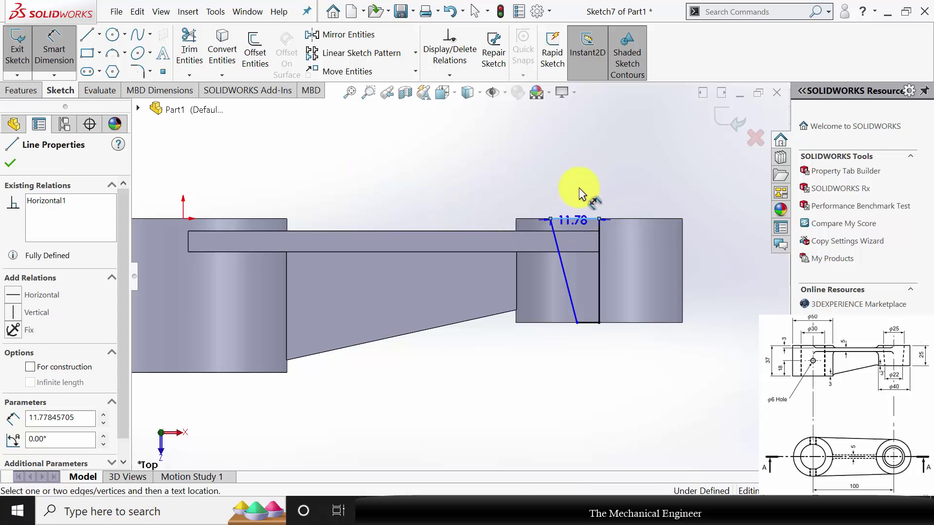
pyautogui.click(578, 187)
pyautogui.write('12.5')
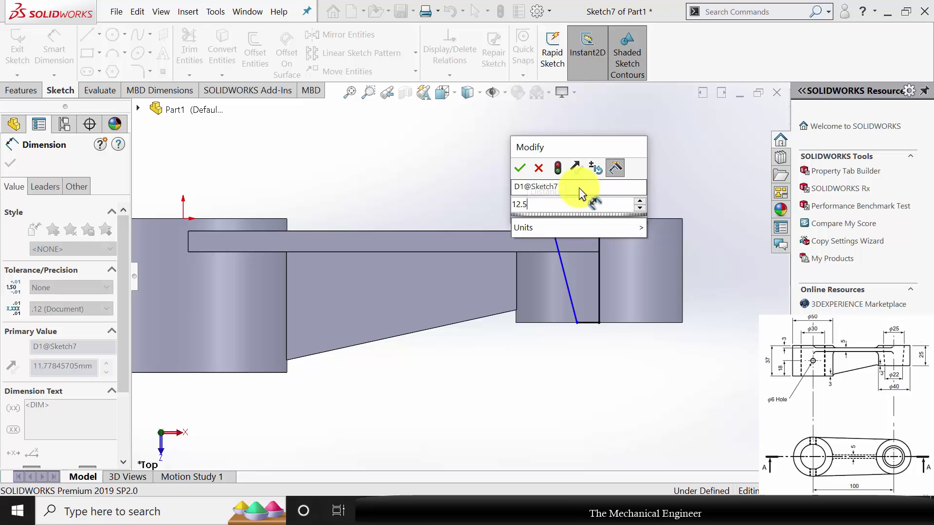
pyautogui.press('Return')
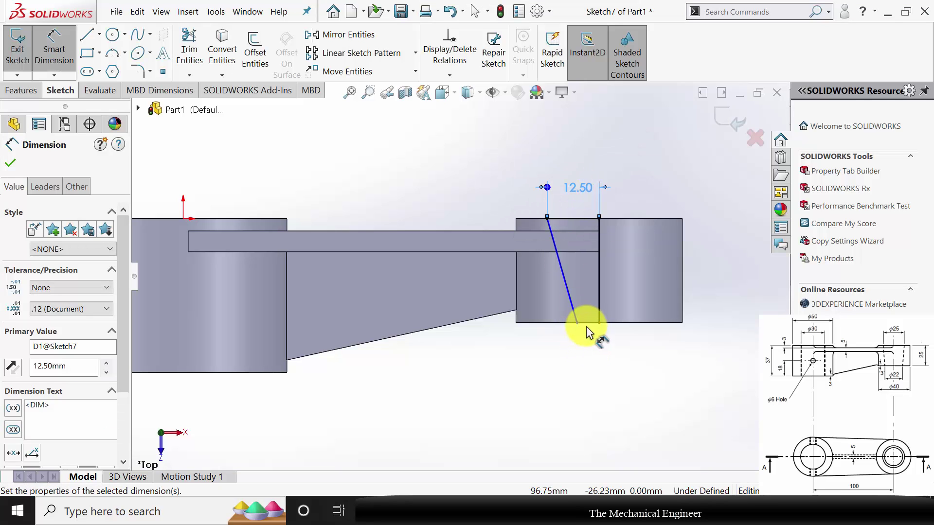
# Step: Dimension the lower edge of the tapered bore profile to 11 mm
pyautogui.click(589, 325)
pyautogui.click(598, 321)
pyautogui.click(593, 365)
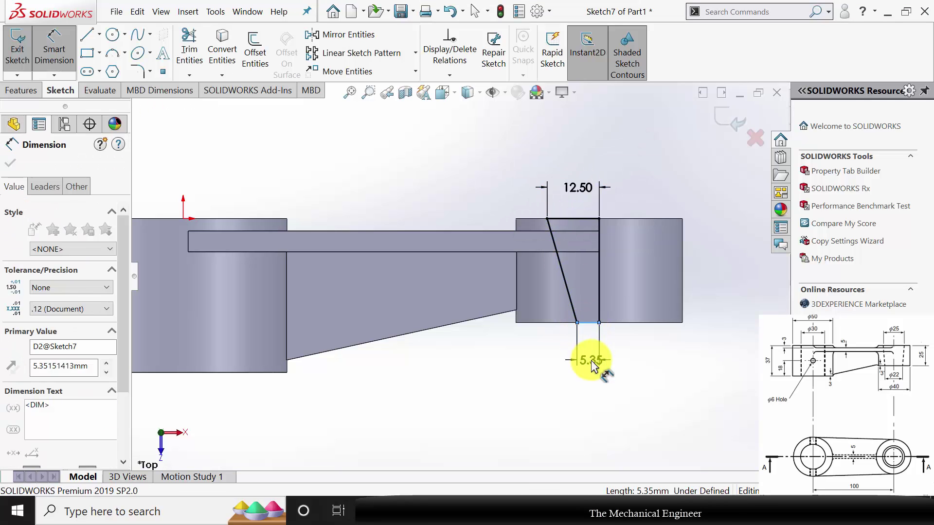
pyautogui.write('11')
pyautogui.press('Return')
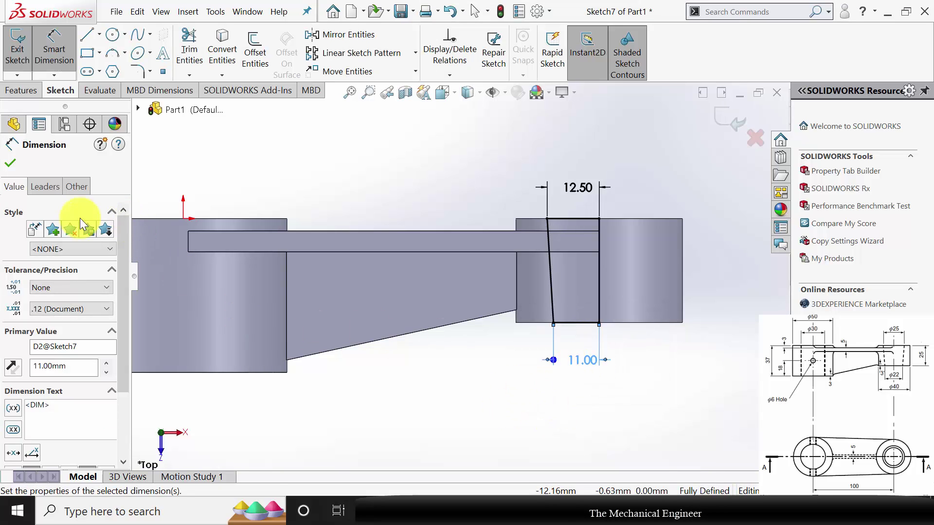
pyautogui.click(11, 165)
# Step: Revolve-cut the tapered profile 360 degrees about its vertical line on the 40 mm cylinder's axis
pyautogui.click(27, 91)
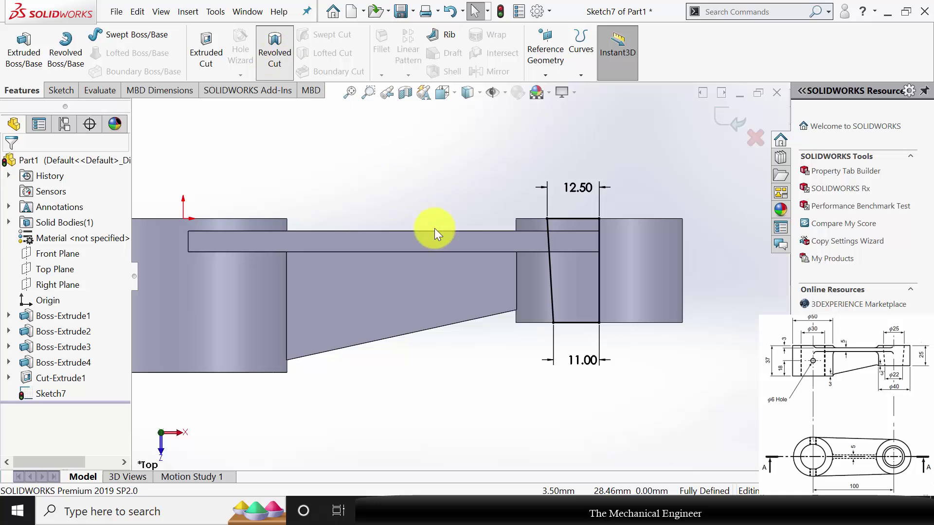
pyautogui.click(602, 284)
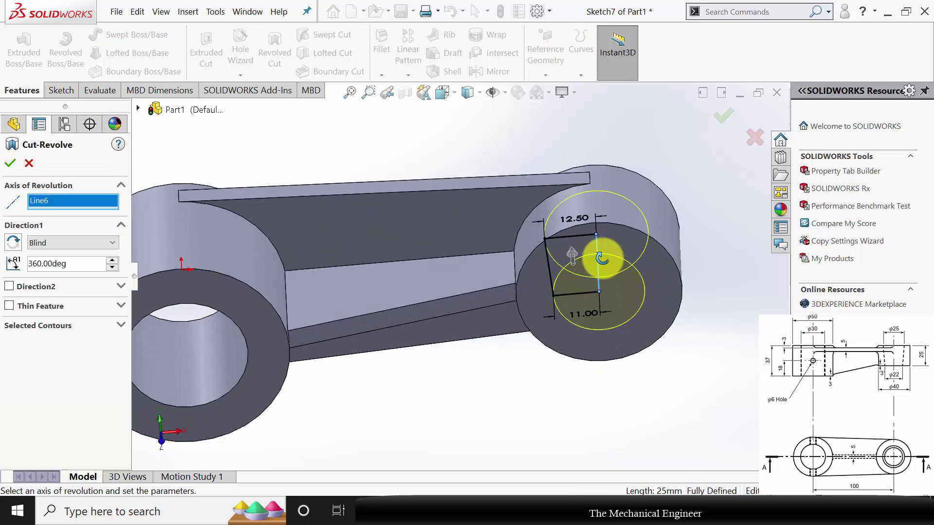
pyautogui.click(8, 164)
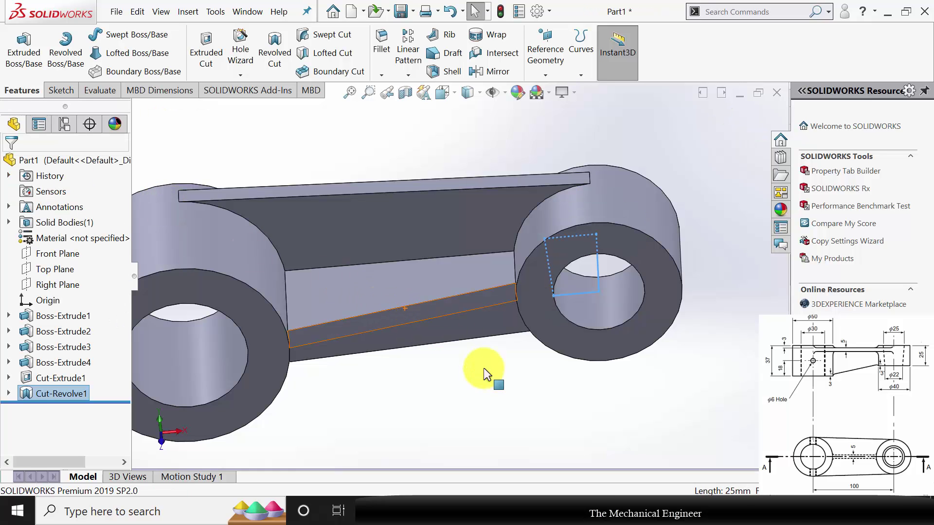
pyautogui.moveTo(575, 349); pyautogui.dragTo(570, 327, button='middle')
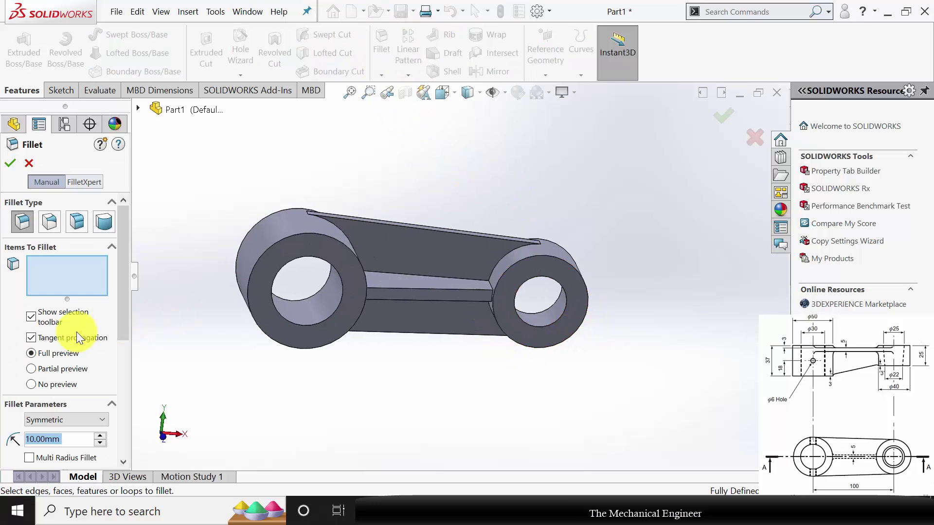
# Step: Set a 3 mm fillet radius and select both rib-to-web edges plus the web-to-cylinder edges at both bosses on one side of the rib
pyautogui.write('3')
pyautogui.press('Return')
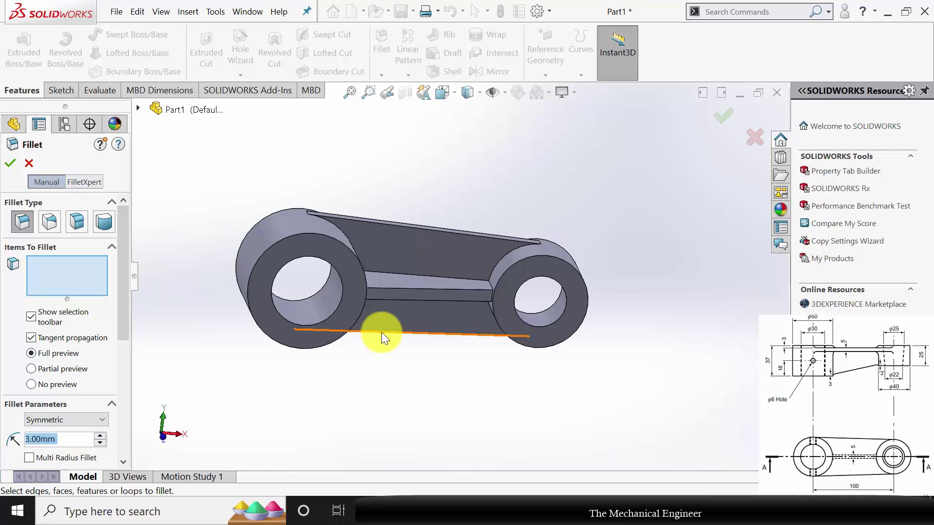
pyautogui.scroll(-4, 427, 308)
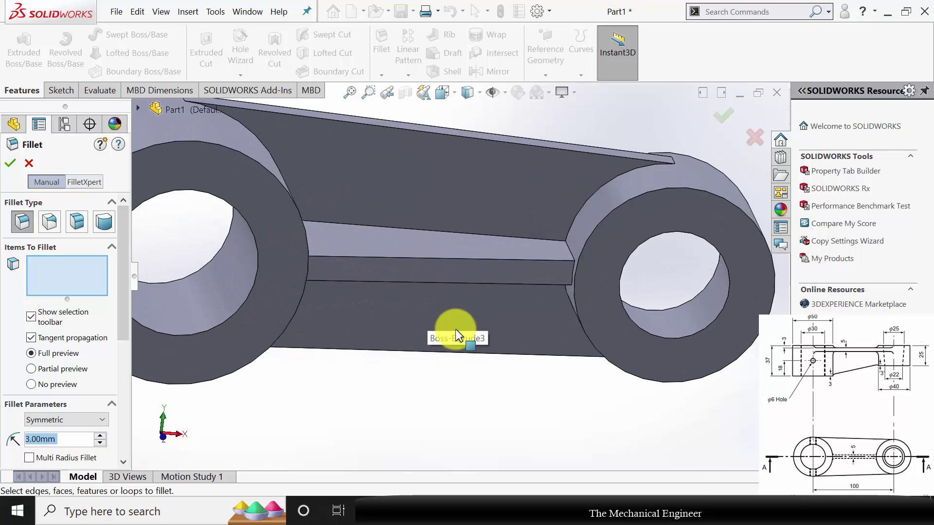
pyautogui.click(381, 227)
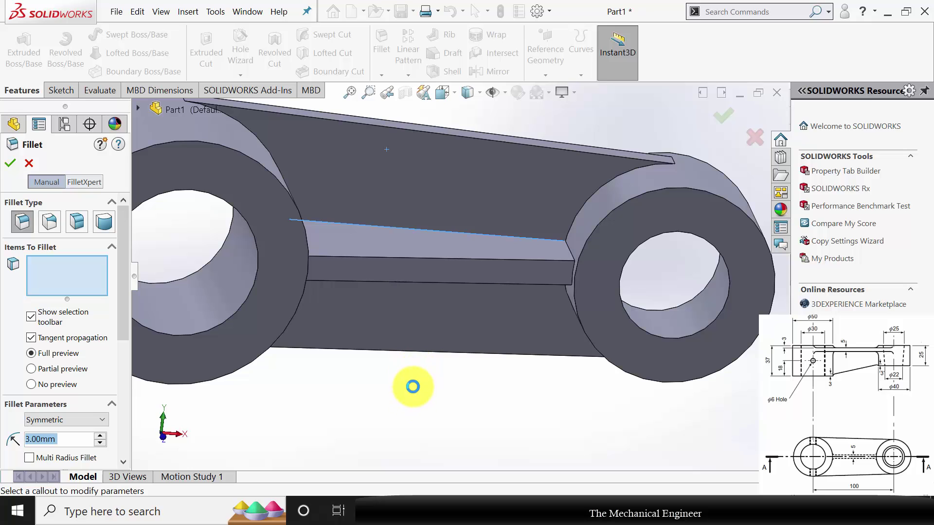
pyautogui.moveTo(427, 407); pyautogui.dragTo(403, 305, button='middle')
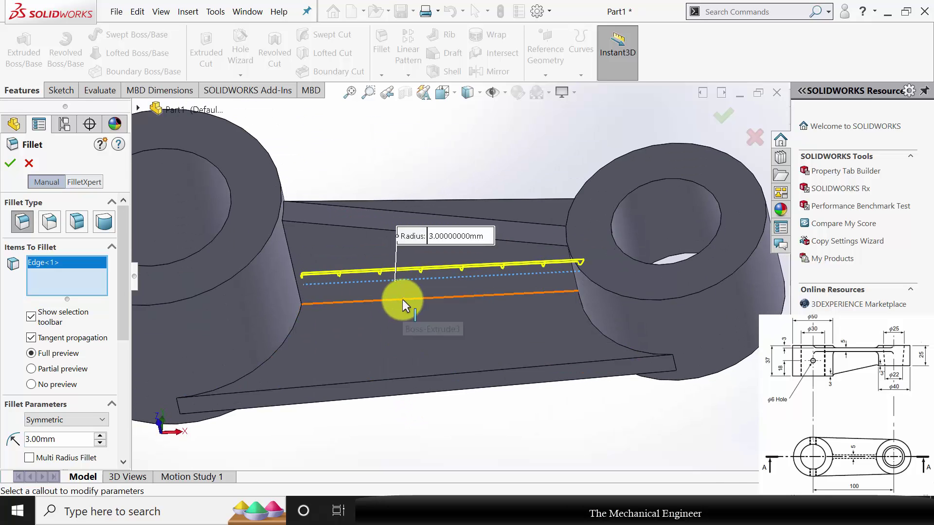
pyautogui.click(402, 299)
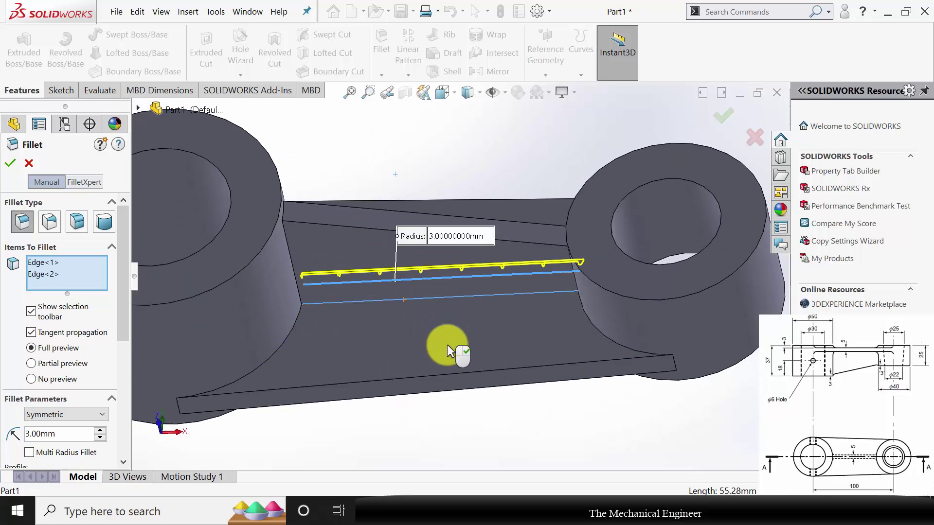
pyautogui.click(275, 351)
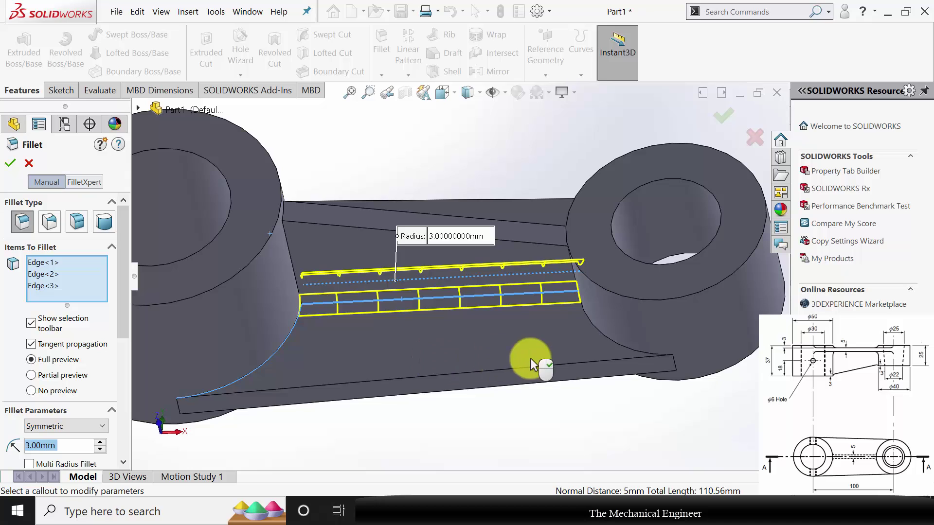
pyautogui.click(607, 337)
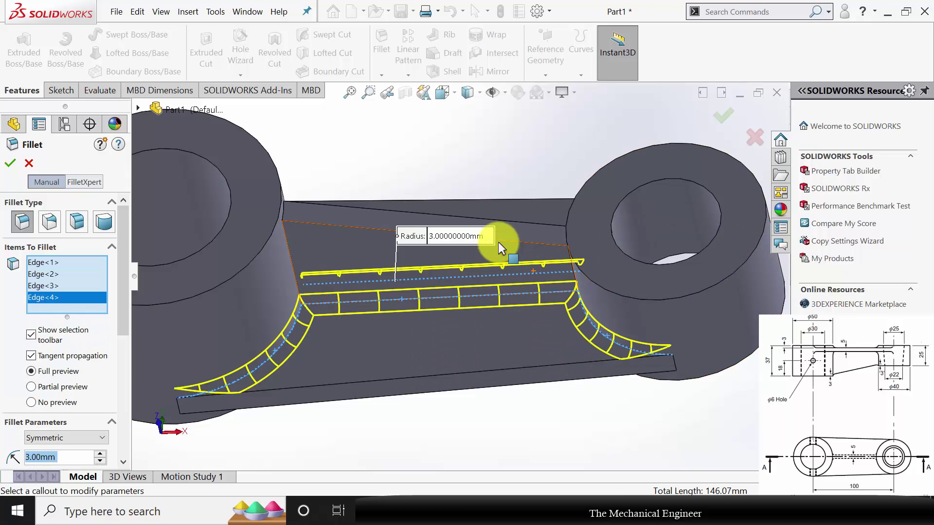
# Step: Add the edges where the web meets the 40 mm and 50 mm cylinders on the rib's other side to the fillet
pyautogui.press('f')
pyautogui.moveTo(491, 218); pyautogui.dragTo(533, 225, button='middle')
pyautogui.scroll(-3, 537, 219)
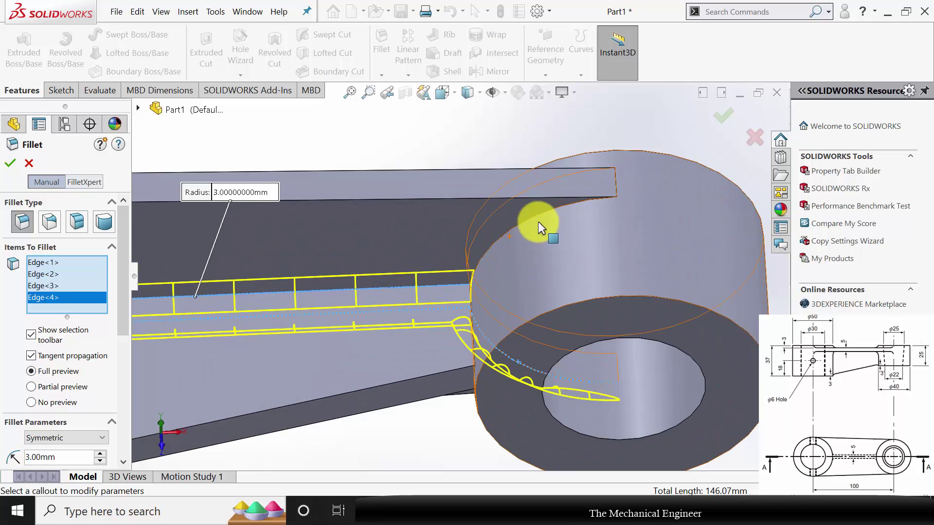
pyautogui.click(536, 216)
pyautogui.press('f')
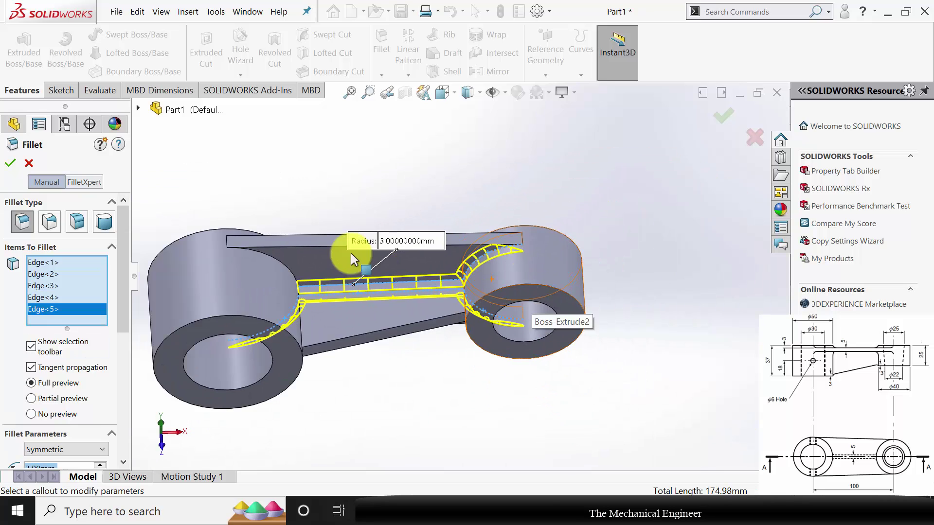
pyautogui.scroll(-5, 285, 269)
pyautogui.click(305, 233)
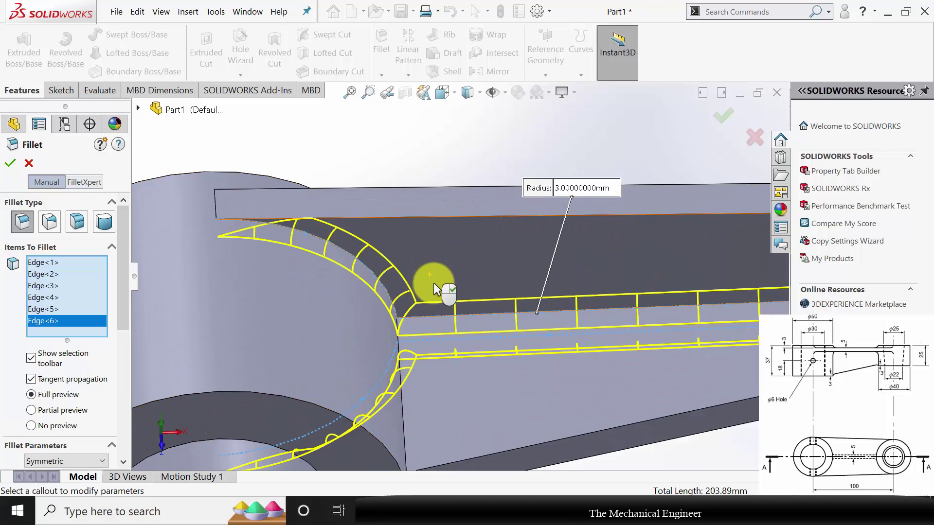
pyautogui.scroll(5, 433, 281)
# Step: Add the edges where the web's ribless face meets both cylinders and apply the 3 mm fillet
pyautogui.moveTo(451, 292); pyautogui.dragTo(419, 341, button='middle')
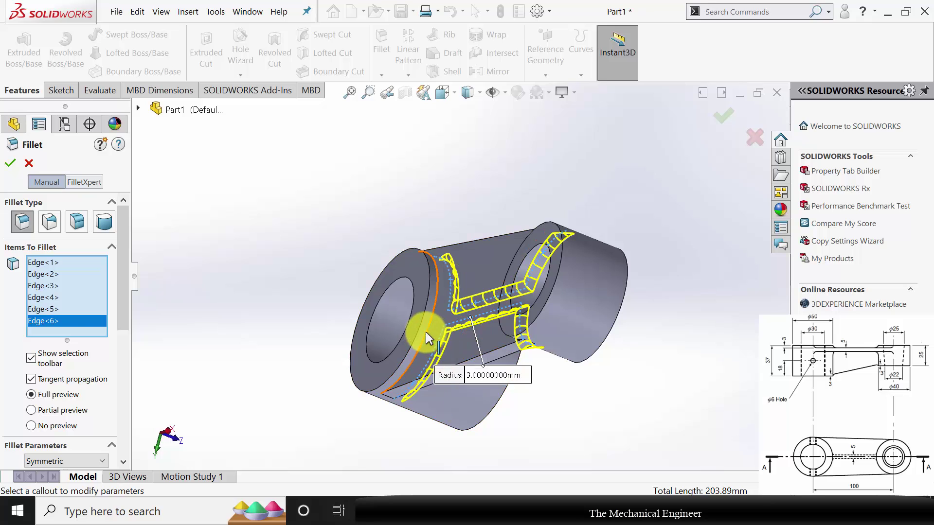
pyautogui.click(424, 334)
pyautogui.moveTo(506, 378); pyautogui.dragTo(604, 333, button='middle')
pyautogui.click(595, 341)
pyautogui.moveTo(642, 392); pyautogui.dragTo(625, 202, button='middle')
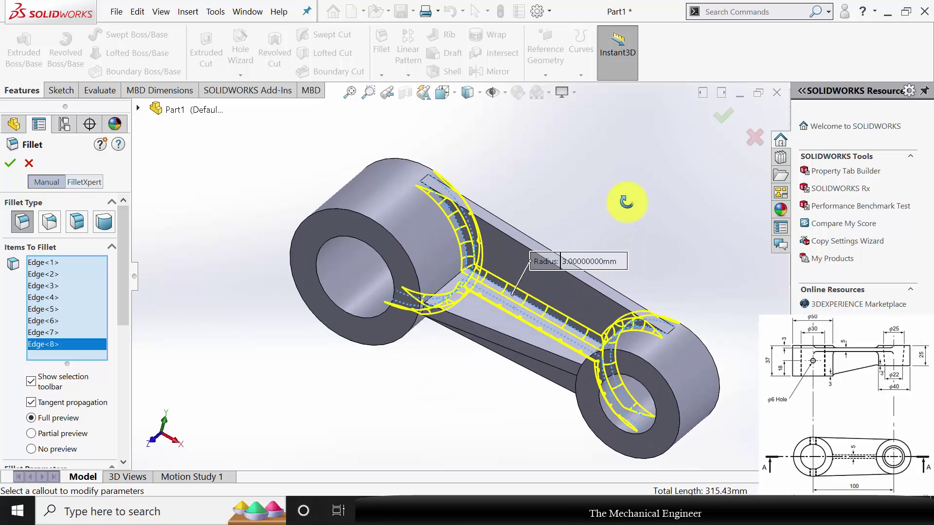
pyautogui.scroll(-5, 130, 308)
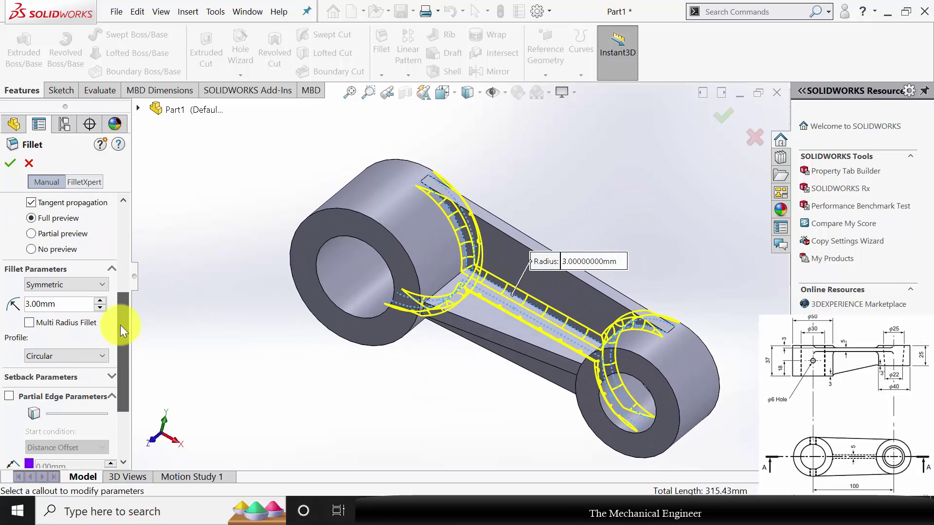
pyautogui.click(11, 163)
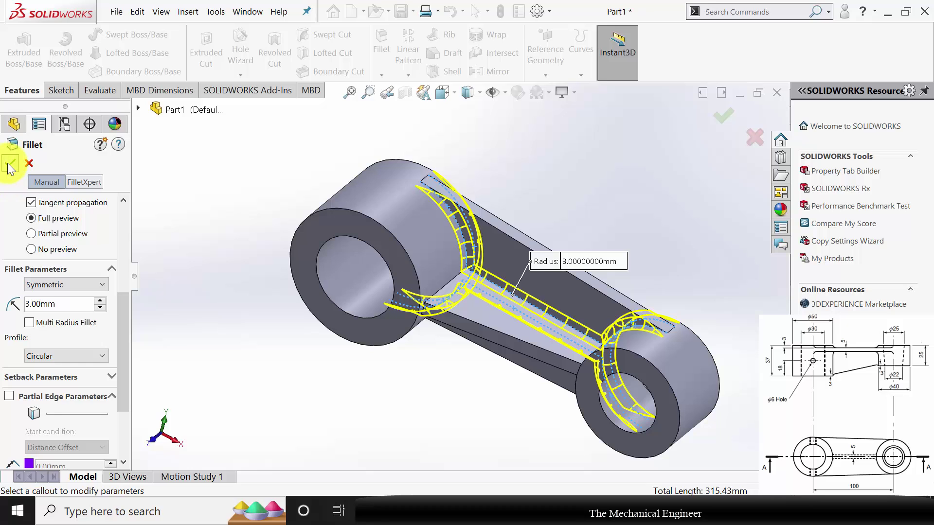
# Step: Assign Cast Alloy Steel as the part's material
pyautogui.click(419, 366)
pyautogui.moveTo(419, 366); pyautogui.dragTo(538, 274, button='middle')
pyautogui.scroll(-2, 625, 387)
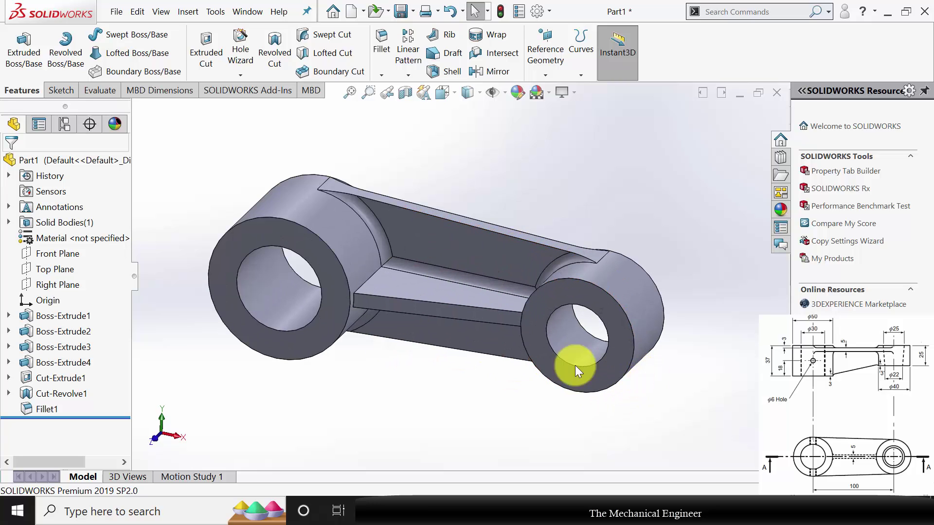
pyautogui.rightClick(46, 238)
pyautogui.click(99, 255)
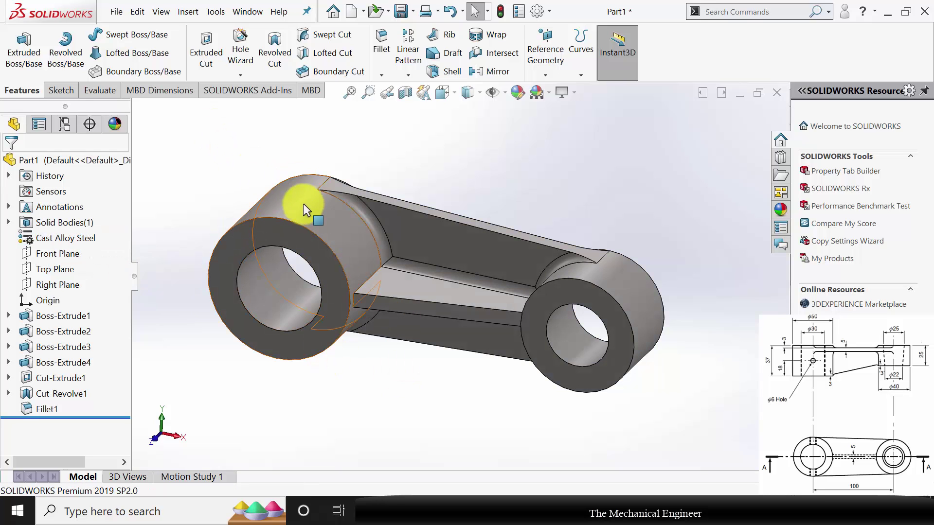
# Step: Sketch a circle on the Top Plane, centred on the 50 mm cylinder's axis about 25.6 mm below the origin
pyautogui.moveTo(297, 213); pyautogui.dragTo(327, 225, button='middle')
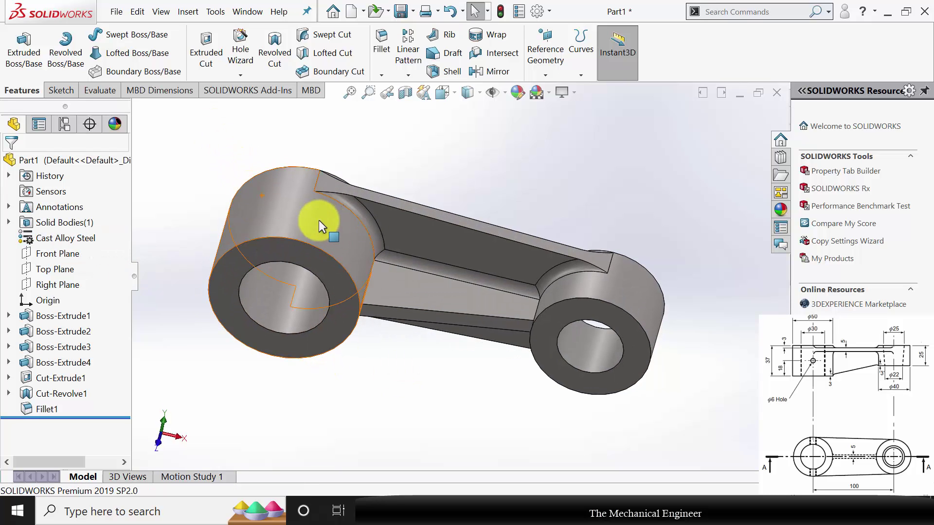
pyautogui.click(68, 270)
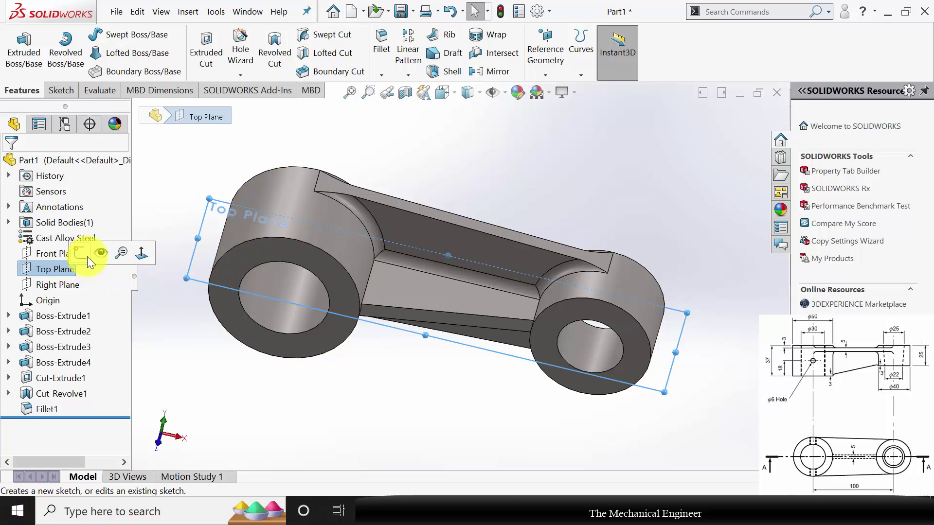
pyautogui.click(84, 253)
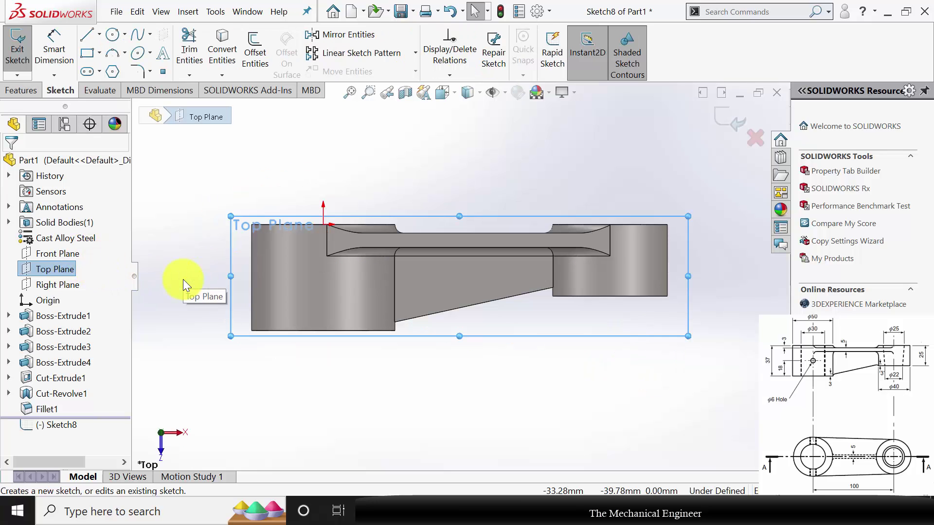
pyautogui.click(112, 35)
pyautogui.moveTo(323, 297); pyautogui.dragTo(336, 297)
# Step: Dimension the circle's diameter to 6 mm
pyautogui.click(53, 60)
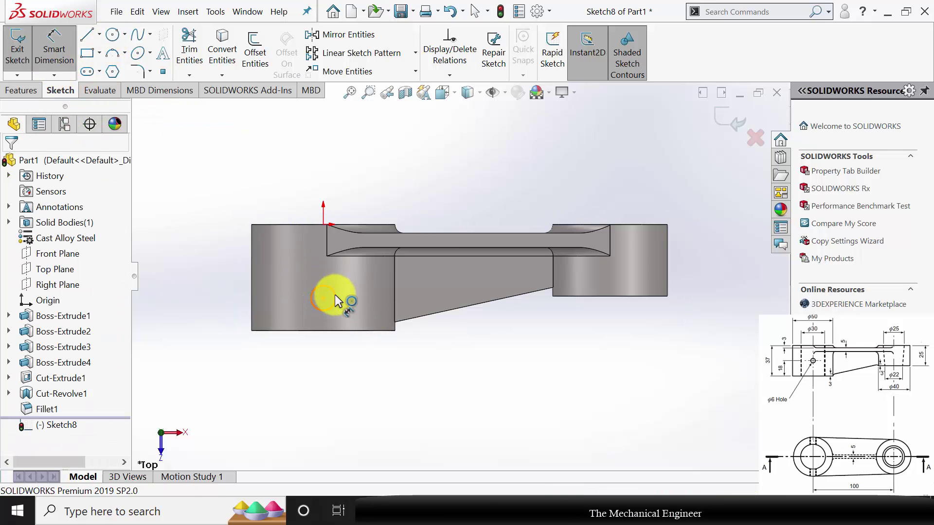
pyautogui.click(334, 294)
pyautogui.click(194, 282)
pyautogui.write('6')
pyautogui.press('Return')
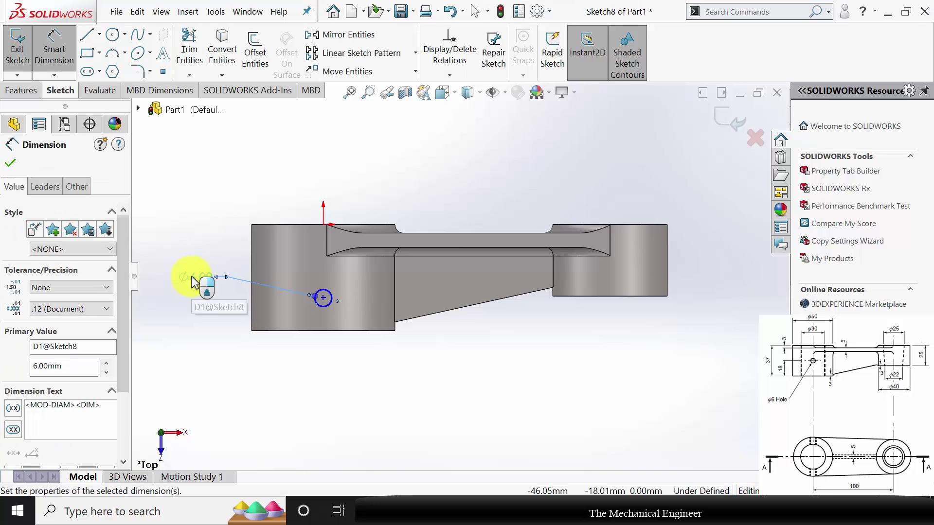
# Step: Dimension the circle's centre 18 mm above the lower edge of the 50 mm cylinder
pyautogui.click(322, 297)
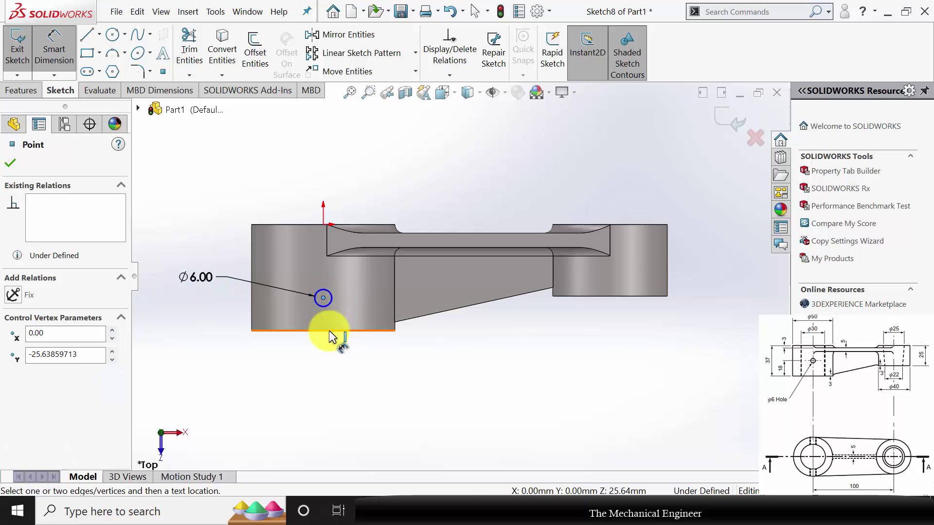
pyautogui.click(332, 331)
pyautogui.click(461, 334)
pyautogui.write('18')
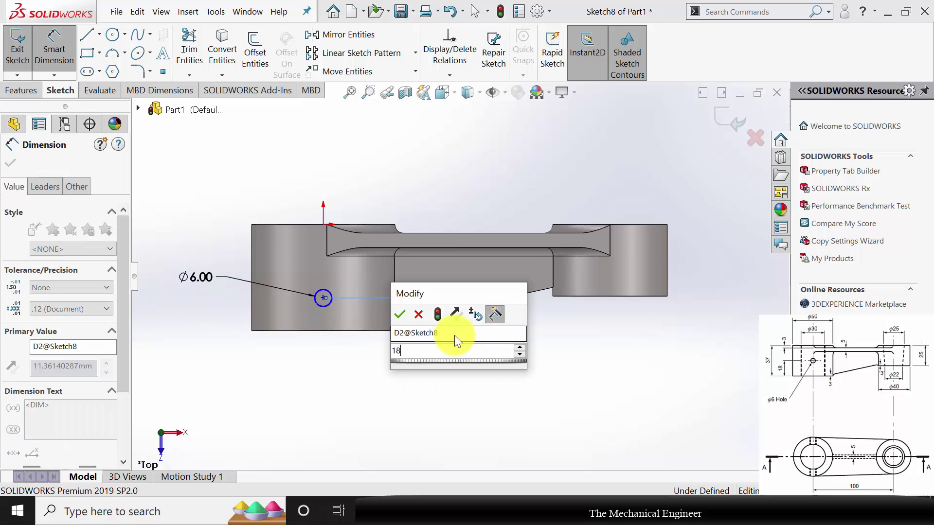
pyautogui.press('Return')
pyautogui.press('Escape')
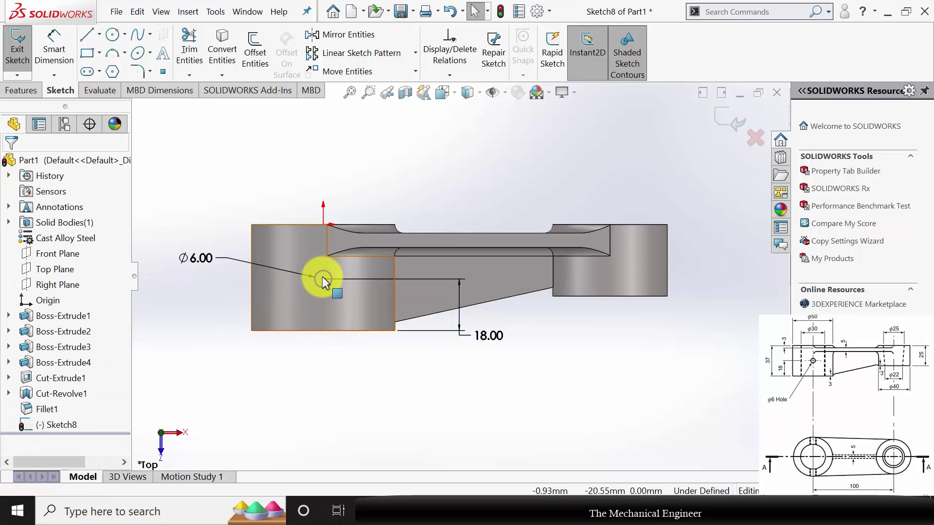
# Step: Add a Vertical relation between the origin and the 6 mm circle's centre
pyautogui.scroll(-2, 321, 281)
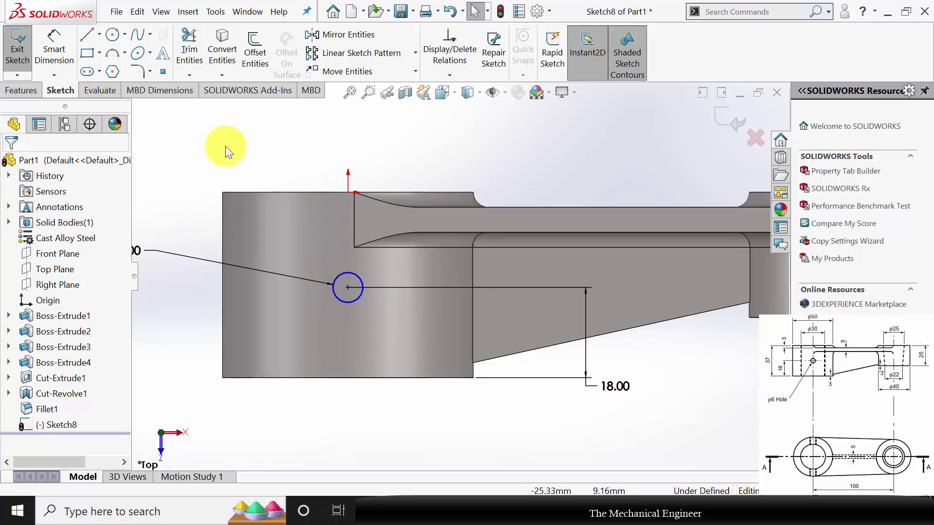
pyautogui.click(348, 192)
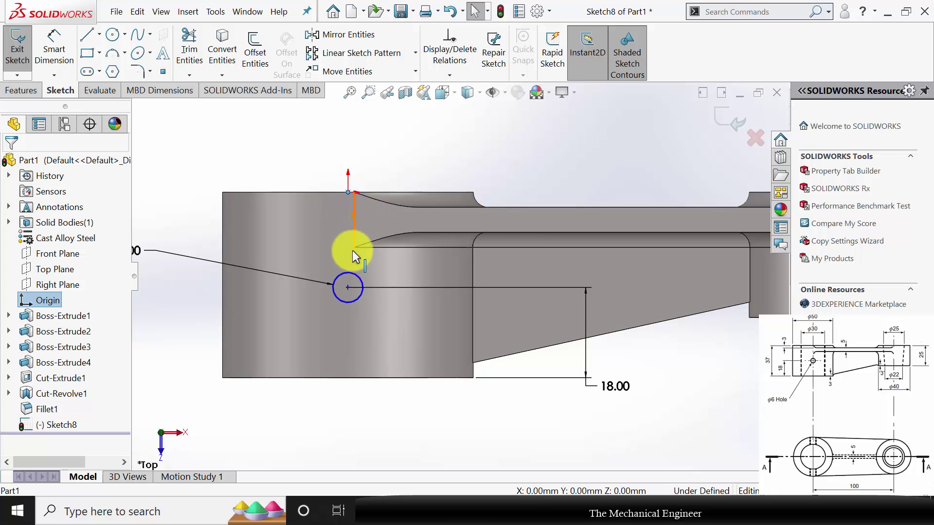
pyautogui.keyDown('ctrl'); pyautogui.click(348, 287); pyautogui.keyUp('ctrl')
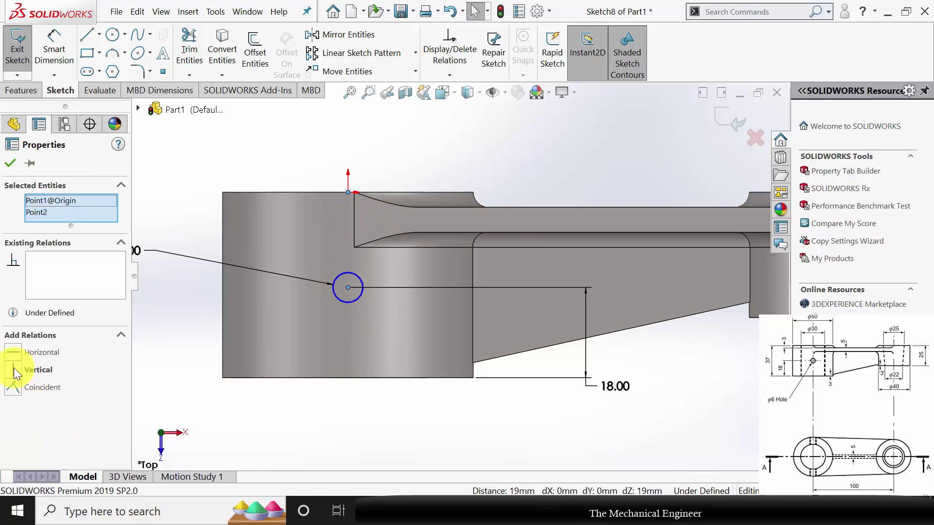
pyautogui.click(14, 369)
pyautogui.click(10, 163)
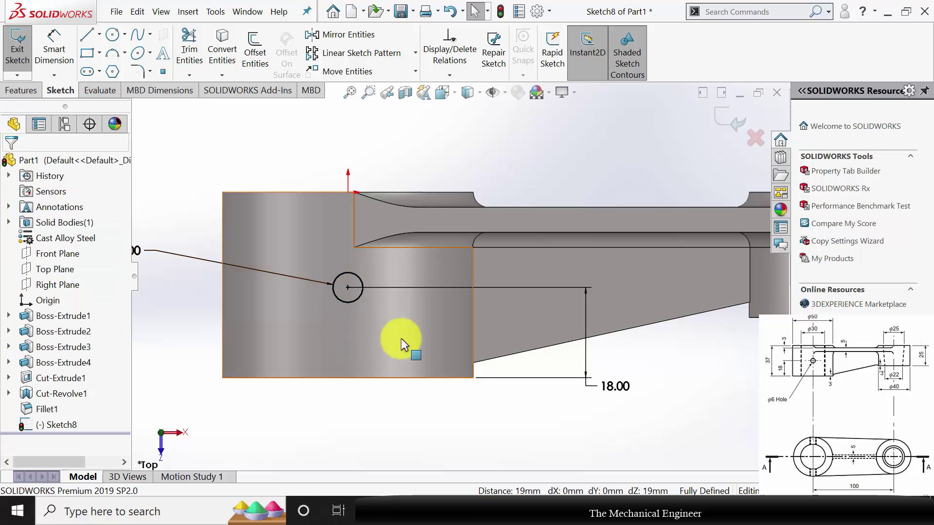
# Step: Extrude-cut the 6 mm circle with Through All - Both to make the cross hole through the 50 mm cylinder
pyautogui.click(34, 90)
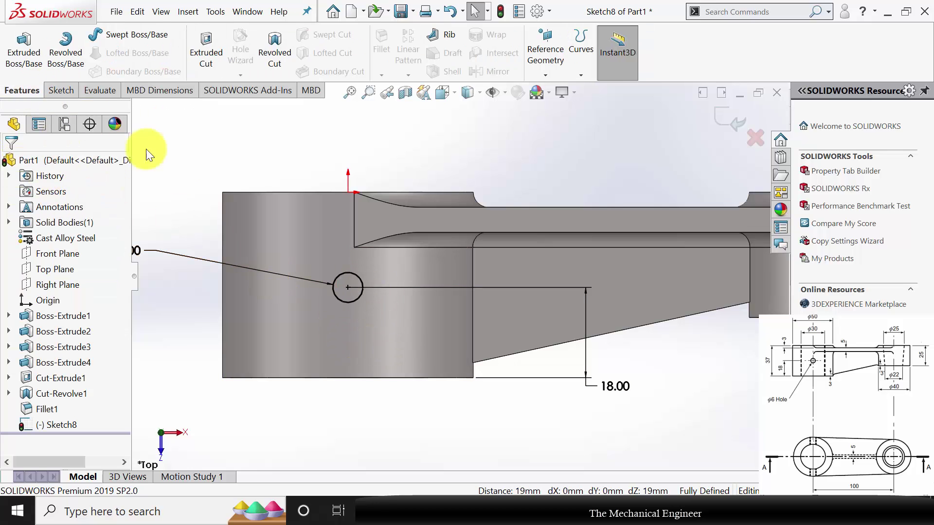
pyautogui.click(209, 53)
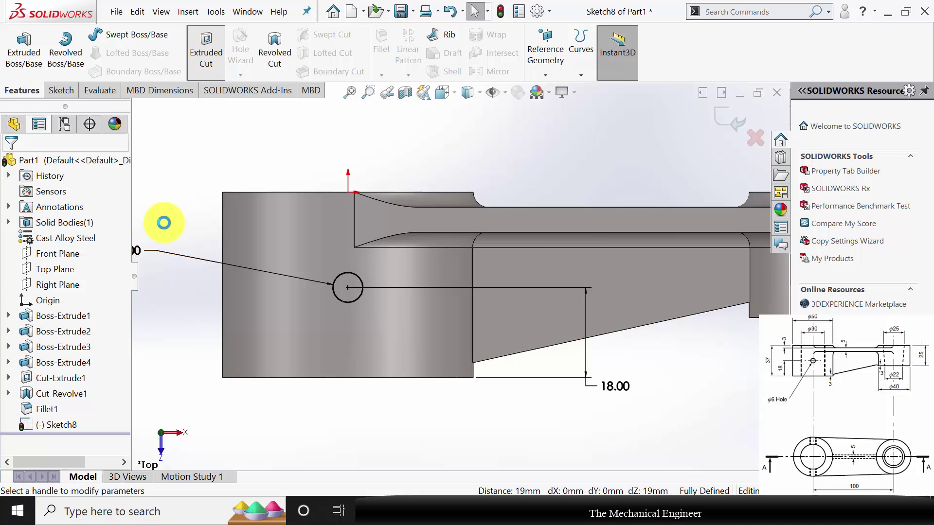
pyautogui.click(74, 234)
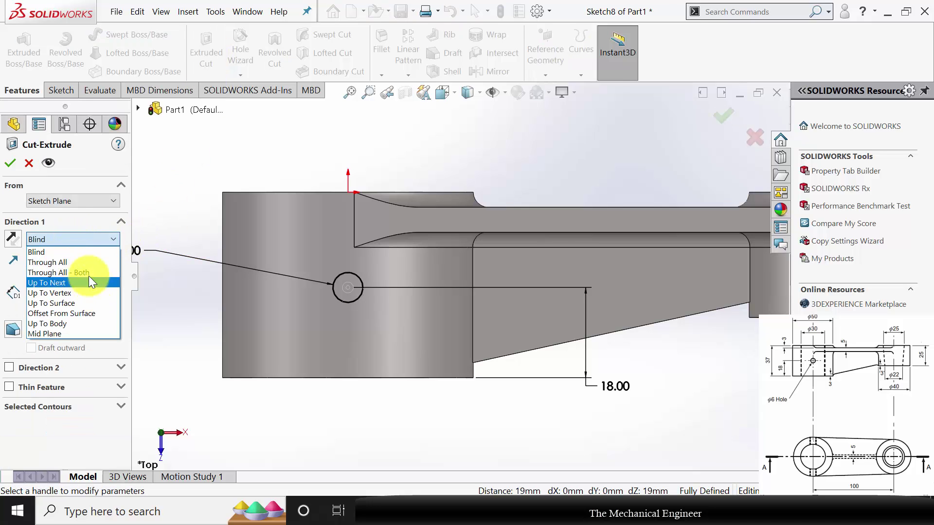
pyautogui.click(88, 269)
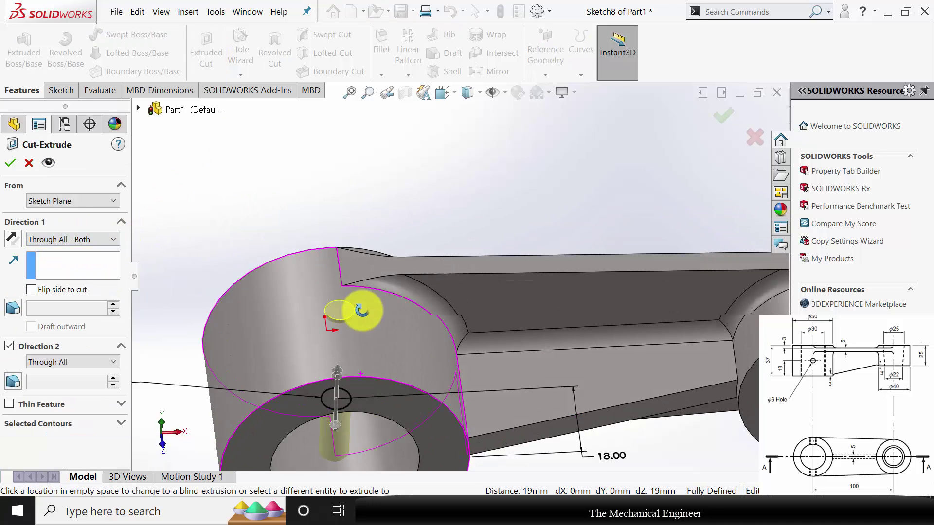
pyautogui.click(10, 163)
# Step: Save the finished lever arm part
pyautogui.moveTo(491, 302); pyautogui.dragTo(516, 296, button='middle')
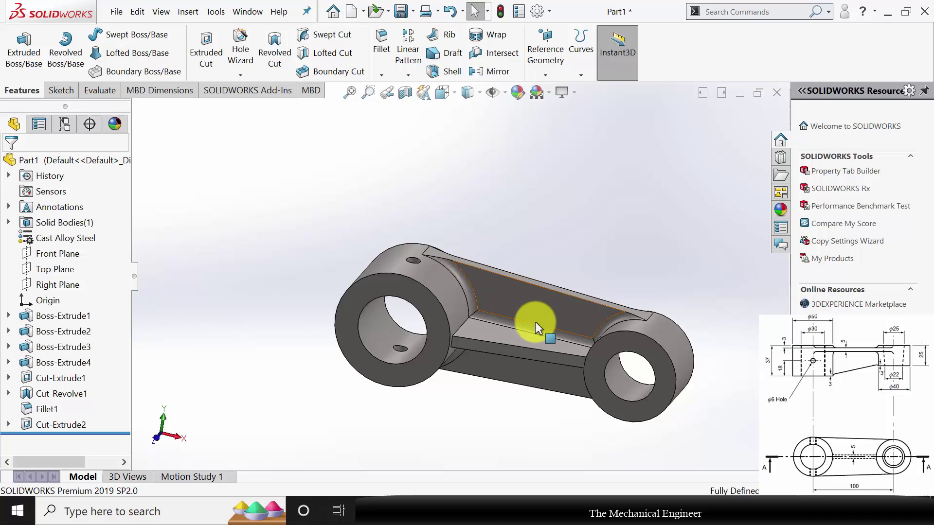
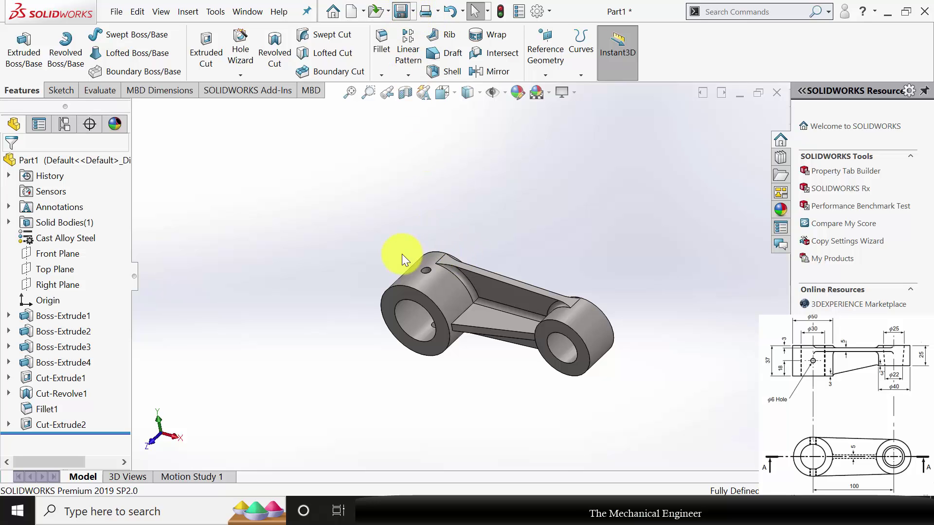
pyautogui.hotkey('ctrl', 's')
pyautogui.click(654, 370)
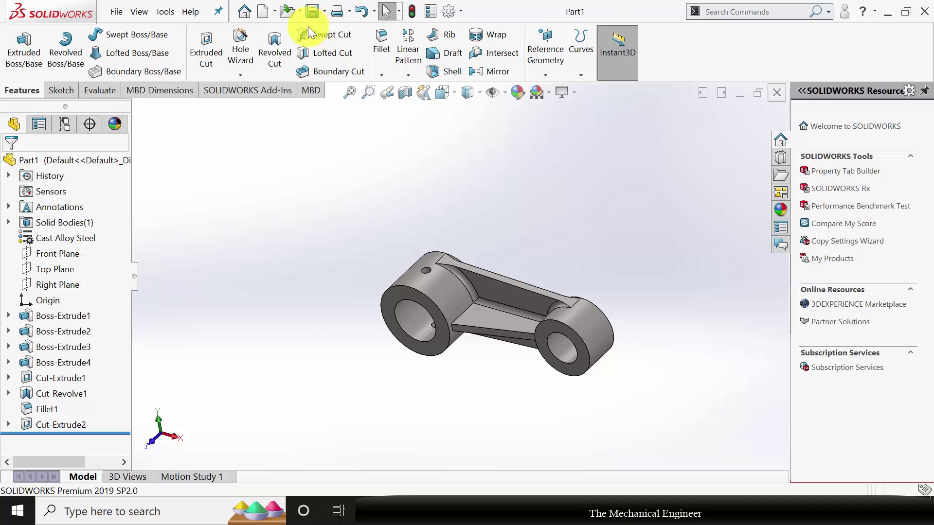
# Step: Close the lever arm part and create a new part document
pyautogui.hotkey('ctrl', 'w')
pyautogui.click(263, 10)
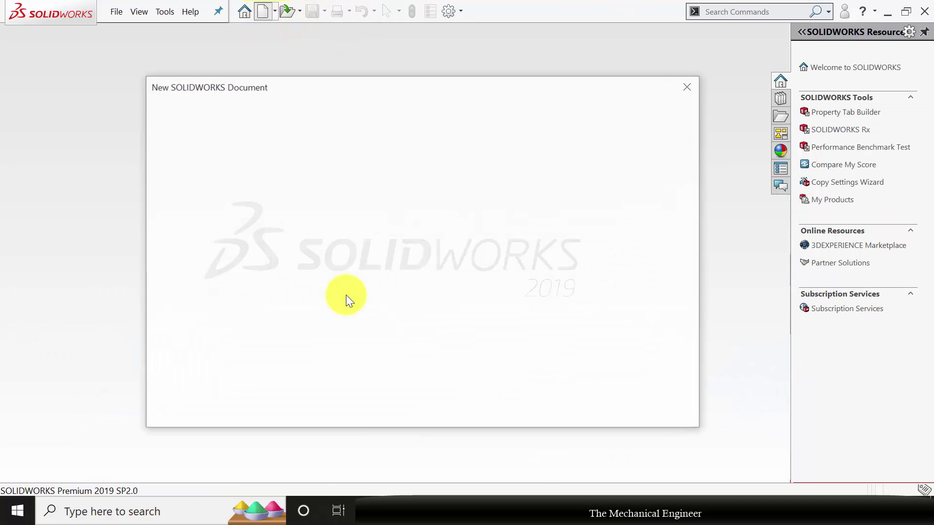
pyautogui.click(520, 406)
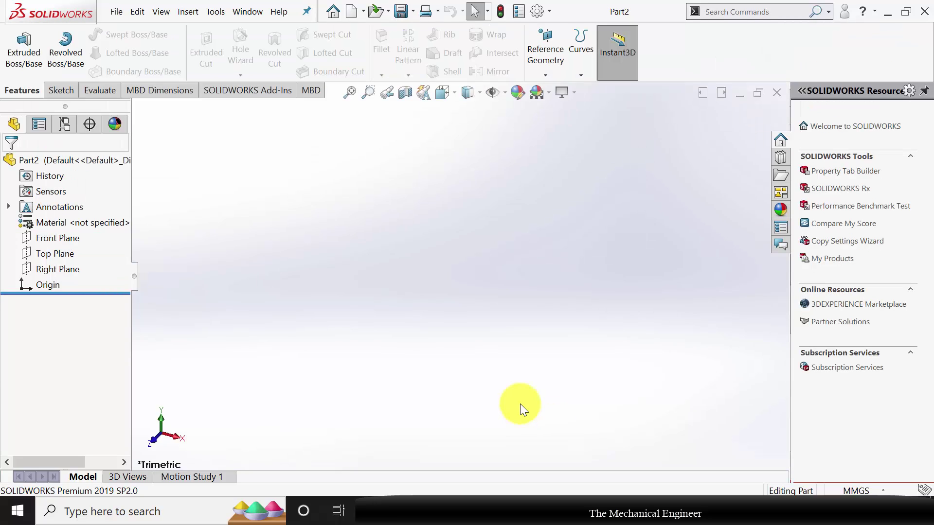
# Step: On the Front Plane, sketch a closed half-profile from the origin: base about 23 mm, vertical side about 42 mm, outward taper, top about 40 mm, vertical axis line
pyautogui.click(71, 241)
pyautogui.click(82, 227)
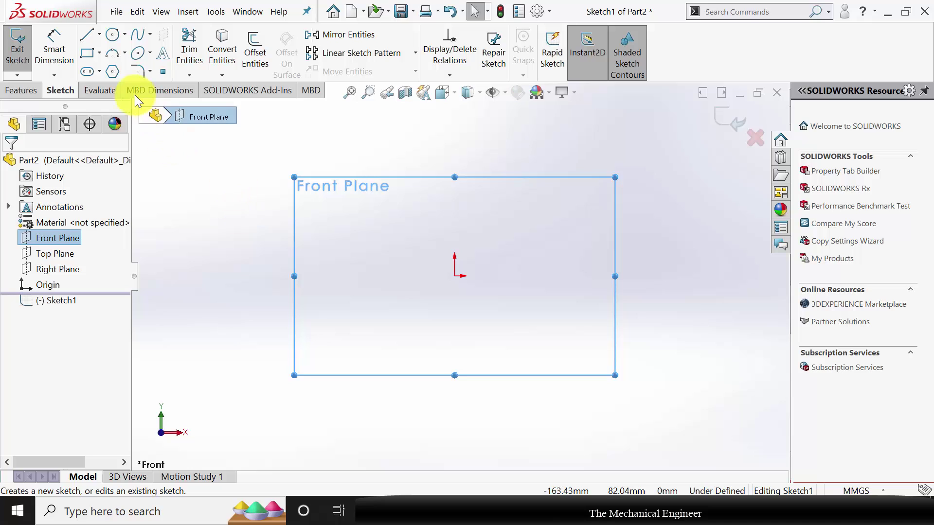
pyautogui.click(86, 36)
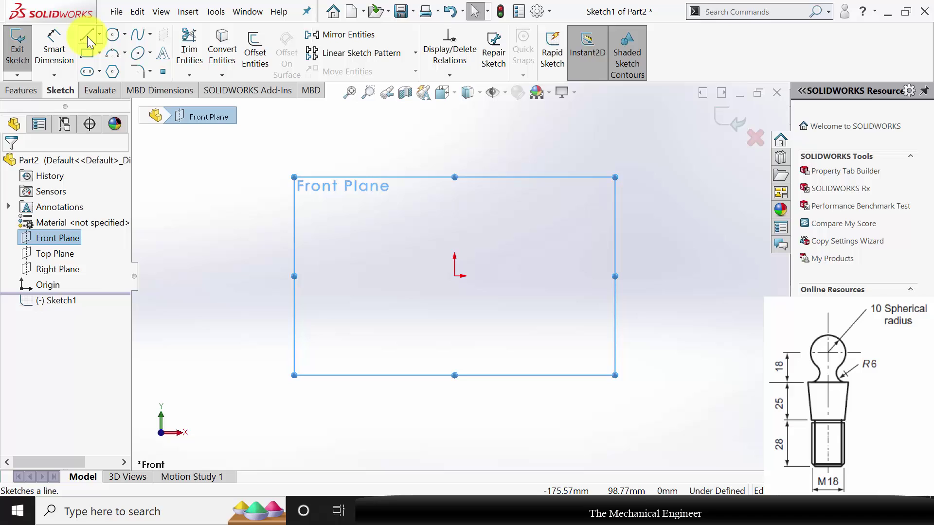
pyautogui.click(454, 276)
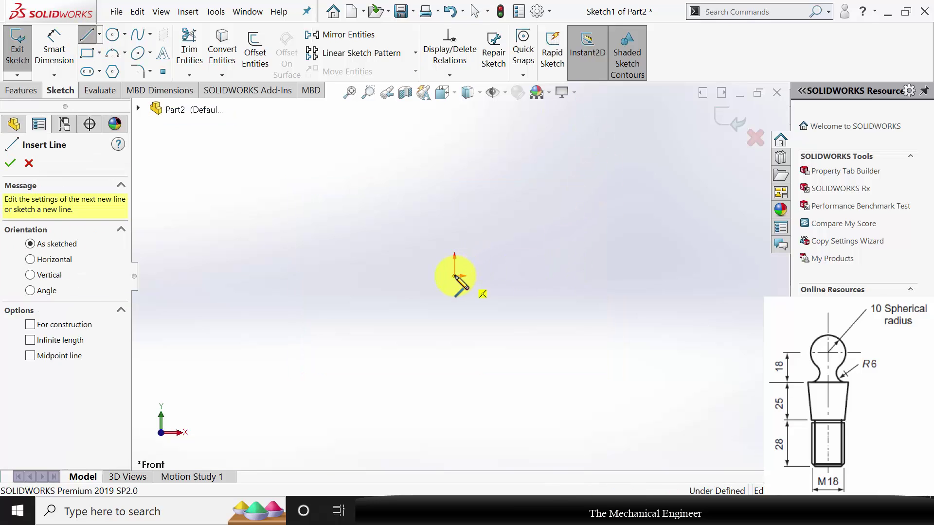
pyautogui.click(497, 276)
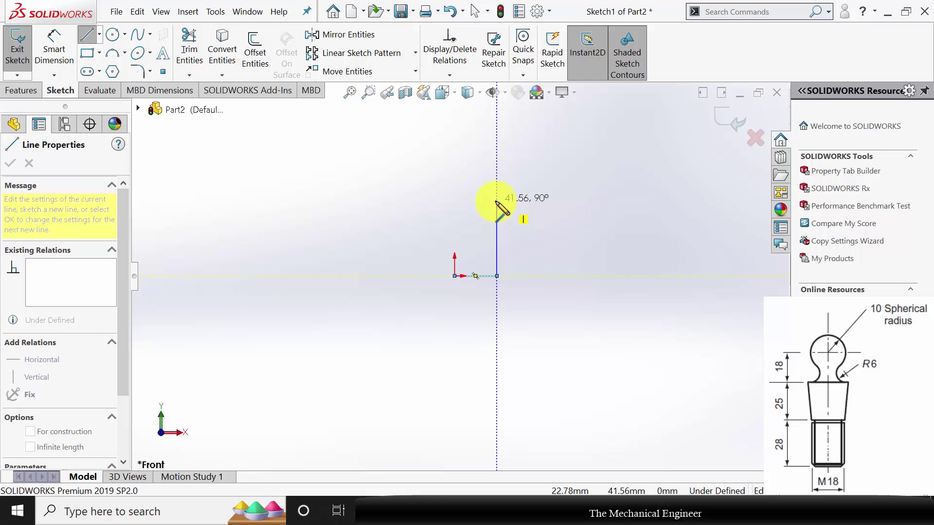
pyautogui.click(496, 200)
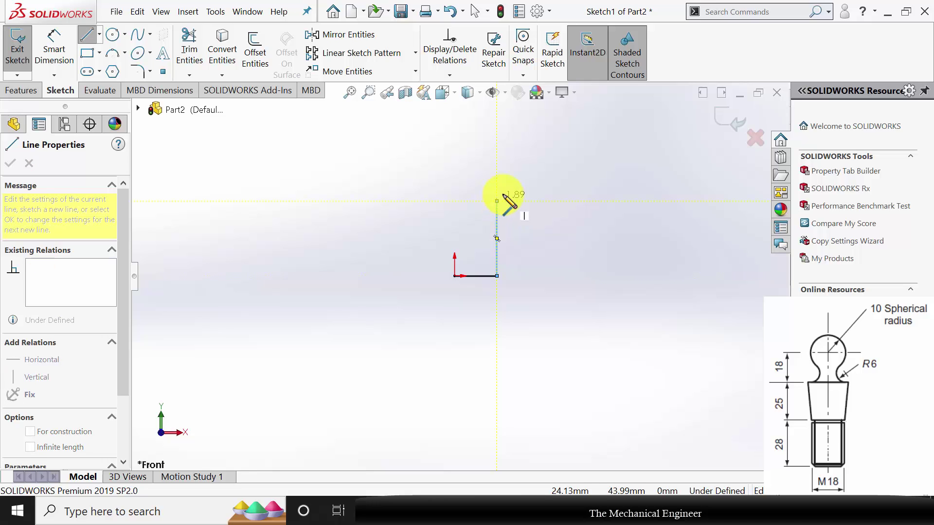
pyautogui.click(527, 151)
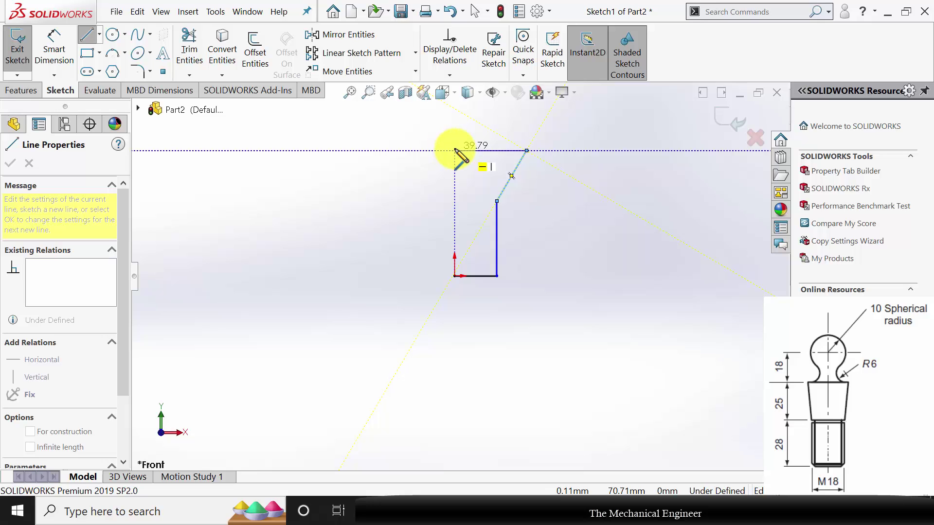
pyautogui.click(454, 150)
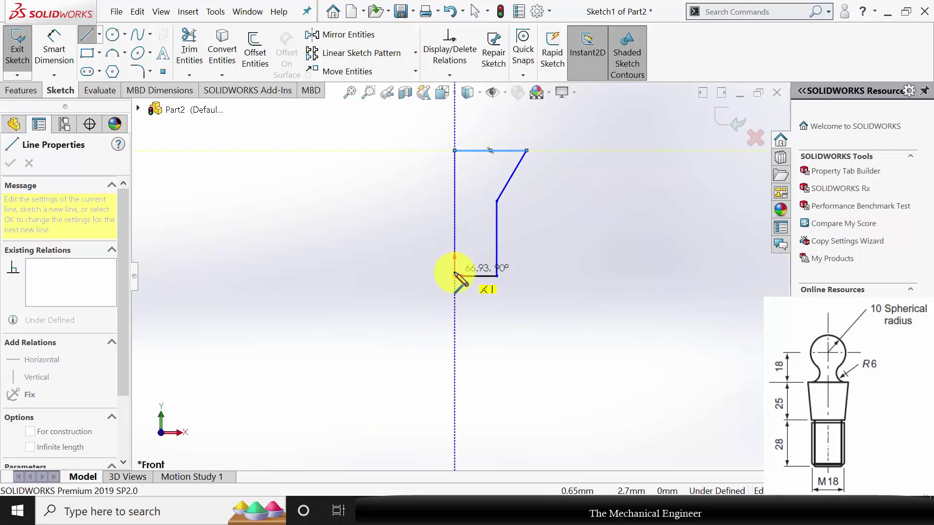
pyautogui.click(454, 275)
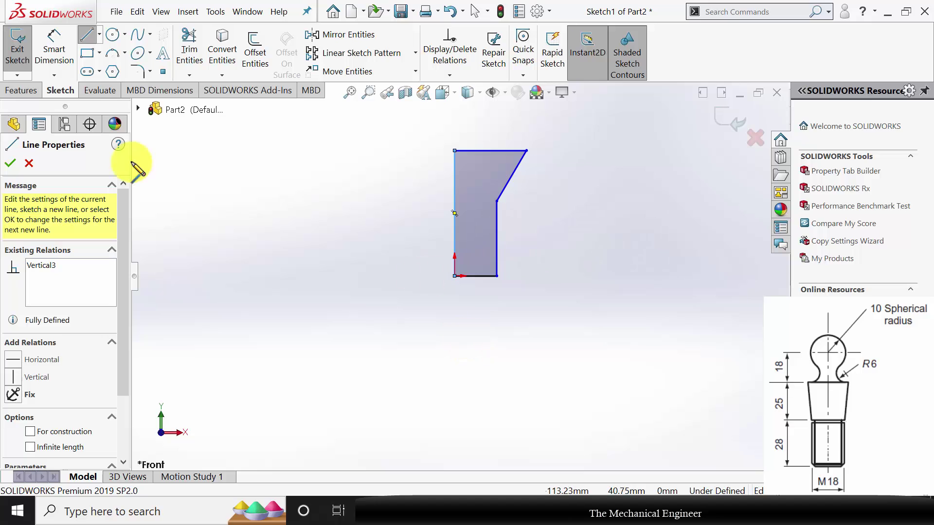
# Step: Dimension the base line of the half-profile to 9 mm
pyautogui.click(54, 48)
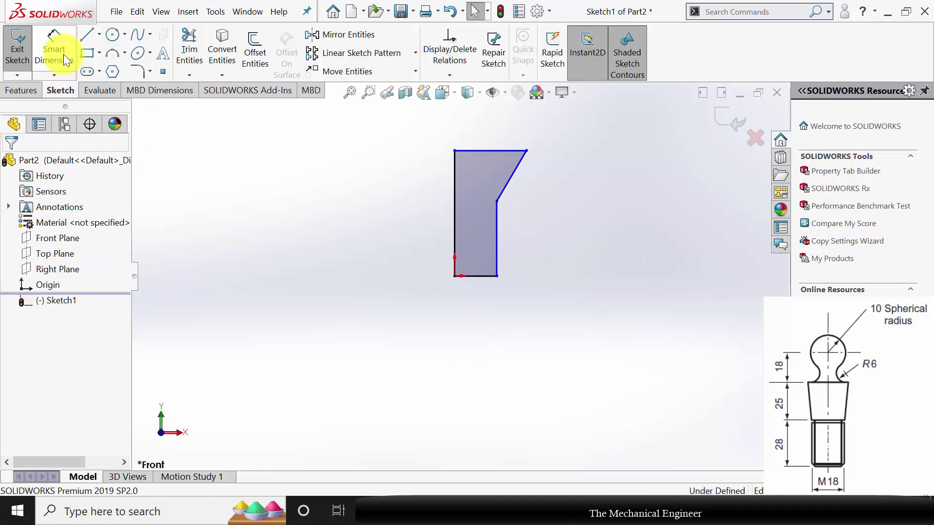
pyautogui.click(470, 277)
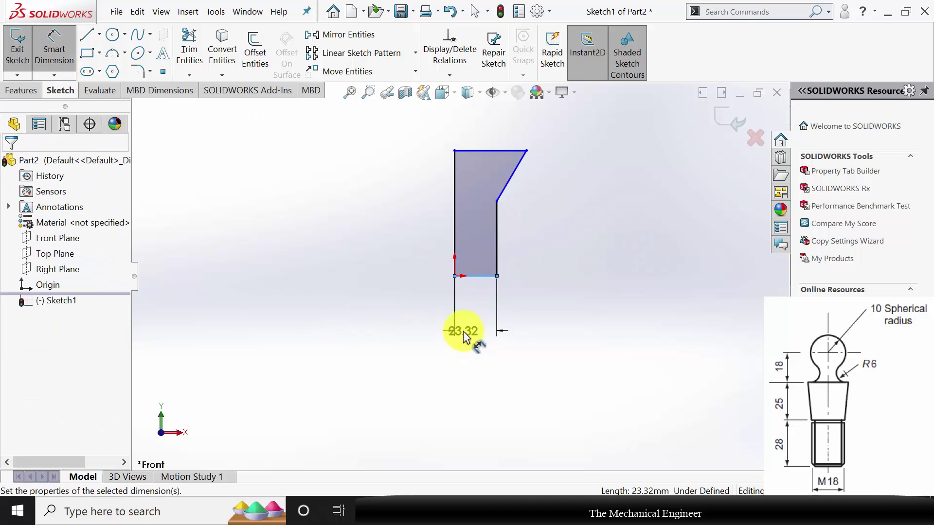
pyautogui.click(463, 331)
pyautogui.write('9')
pyautogui.press('Return')
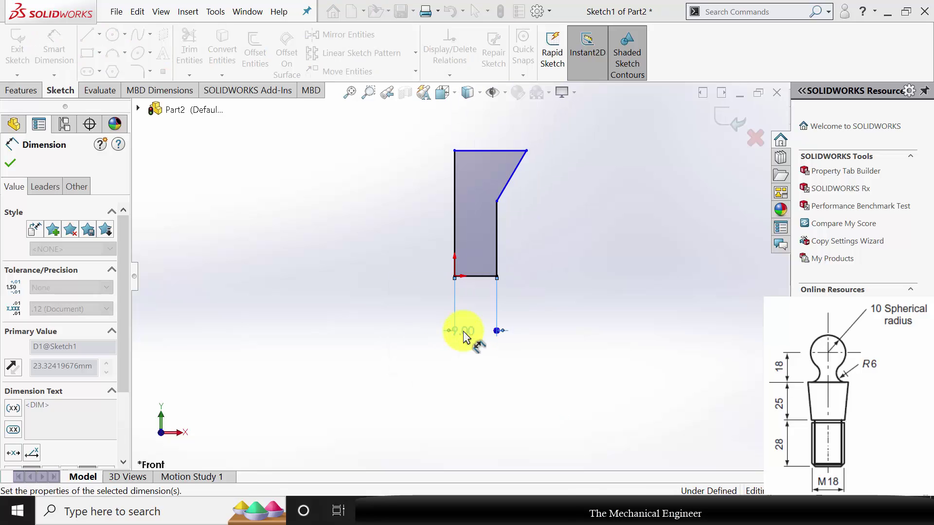
# Step: Dimension the outer vertical line below the taper to 28 mm
pyautogui.click(496, 240)
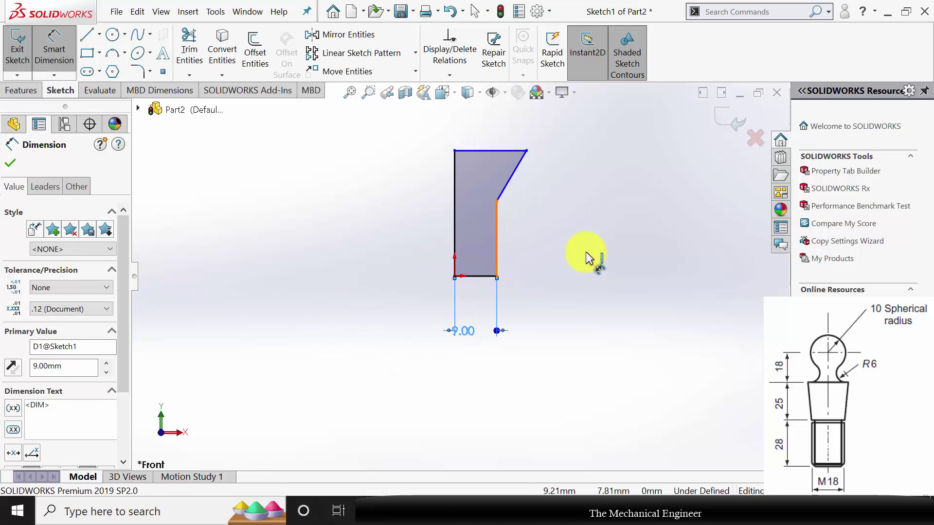
pyautogui.click(585, 254)
pyautogui.write('28')
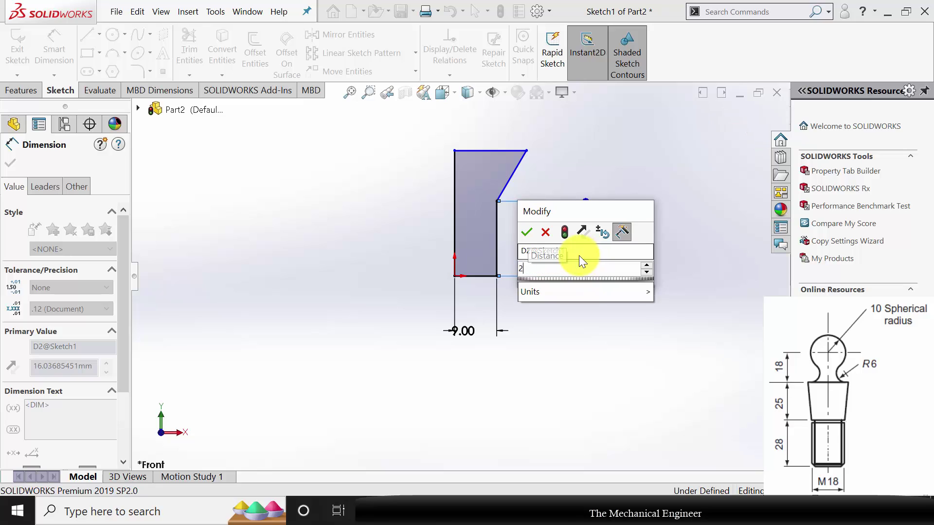
pyautogui.press('Return')
# Step: Dimension the upper horizontal line of the profile to 12.5 mm
pyautogui.scroll(-1, 484, 146)
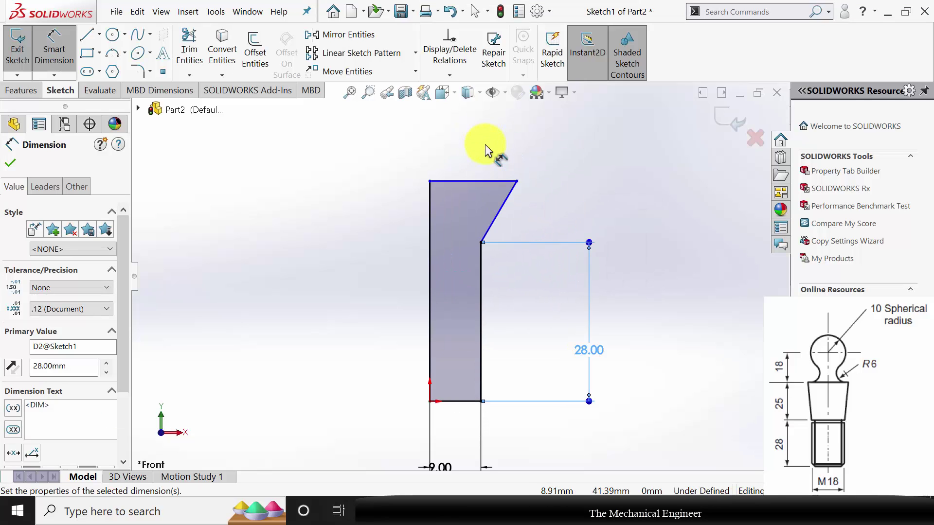
pyautogui.scroll(-1, 474, 180)
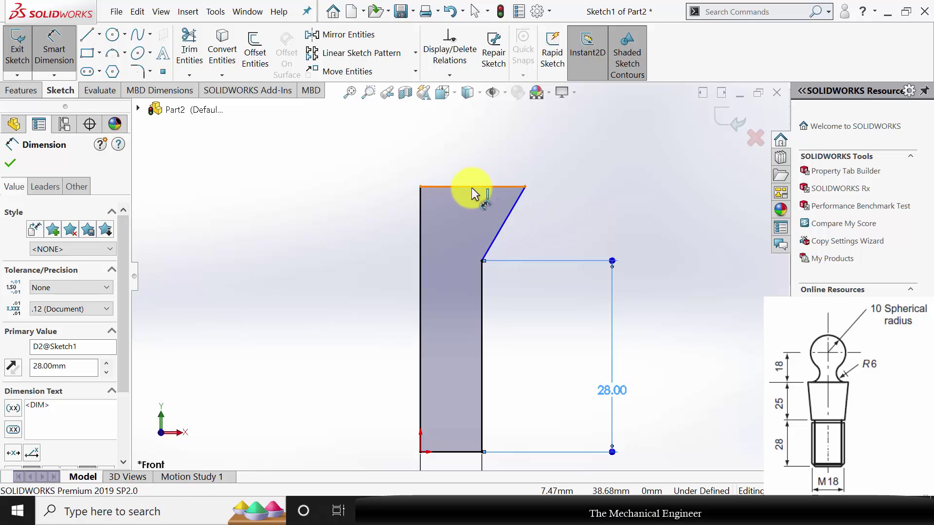
pyautogui.click(472, 187)
pyautogui.click(480, 147)
pyautogui.write('12.5')
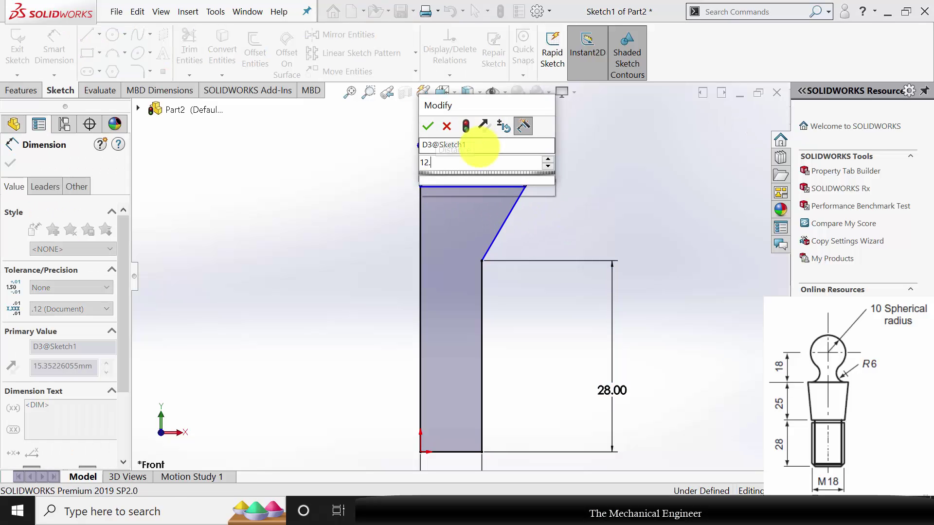
pyautogui.press('Return')
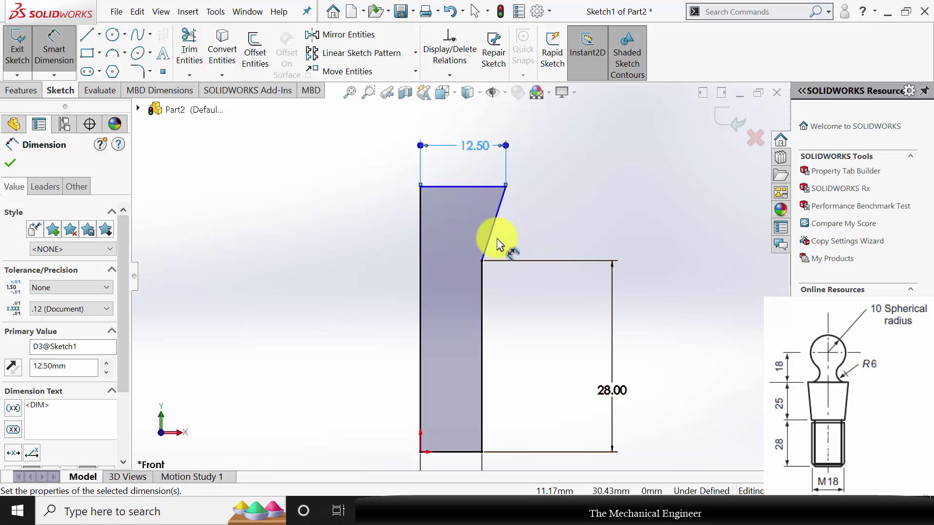
pyautogui.click(483, 188)
pyautogui.click(483, 256)
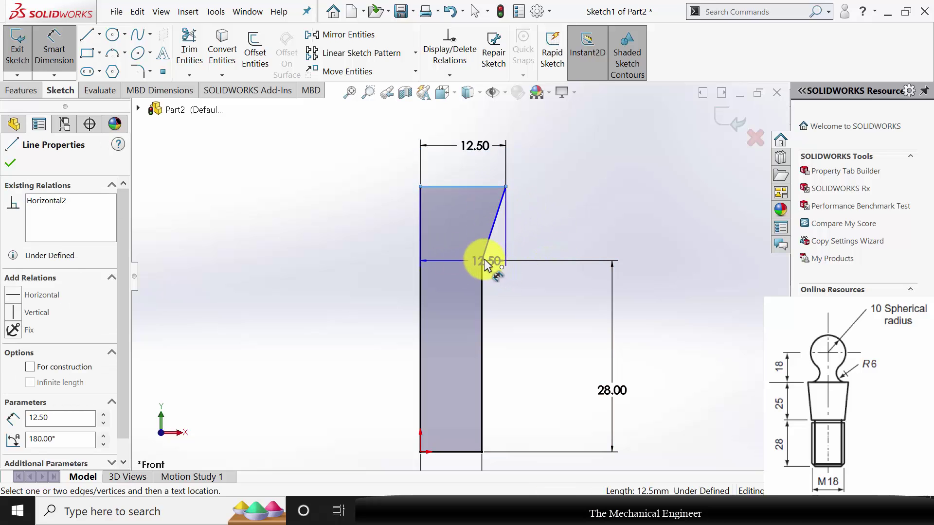
pyautogui.press('Escape')
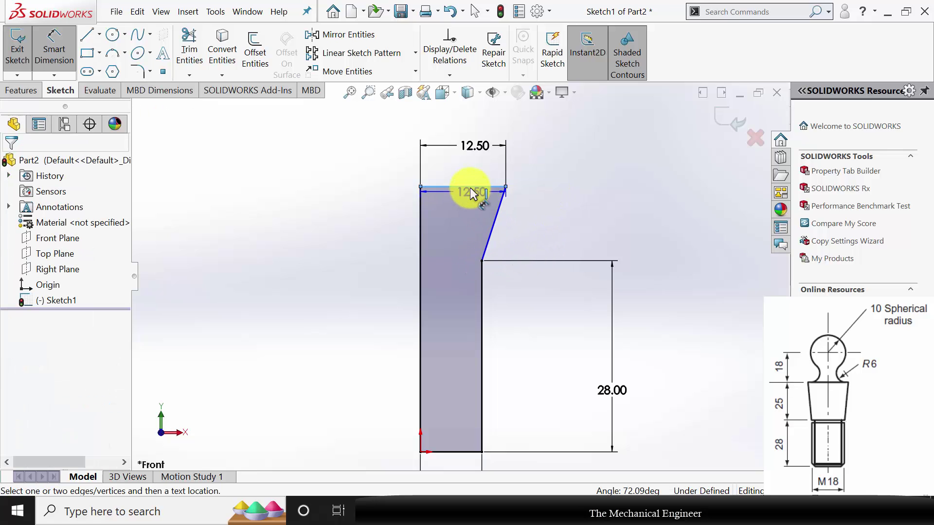
# Step: Dimension the tapered section's height to 25 mm, between the upper horizontal line and the taper's lower endpoint
pyautogui.click(469, 188)
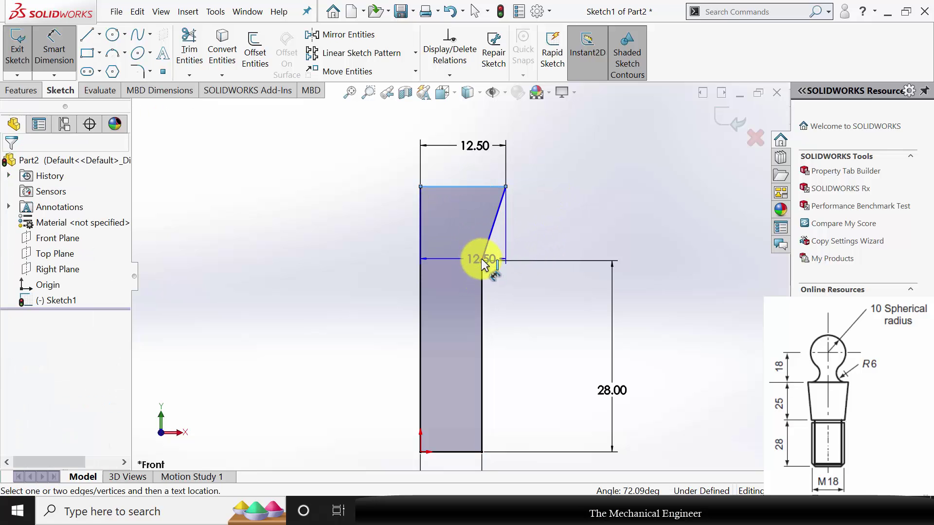
pyautogui.click(481, 260)
pyautogui.click(555, 225)
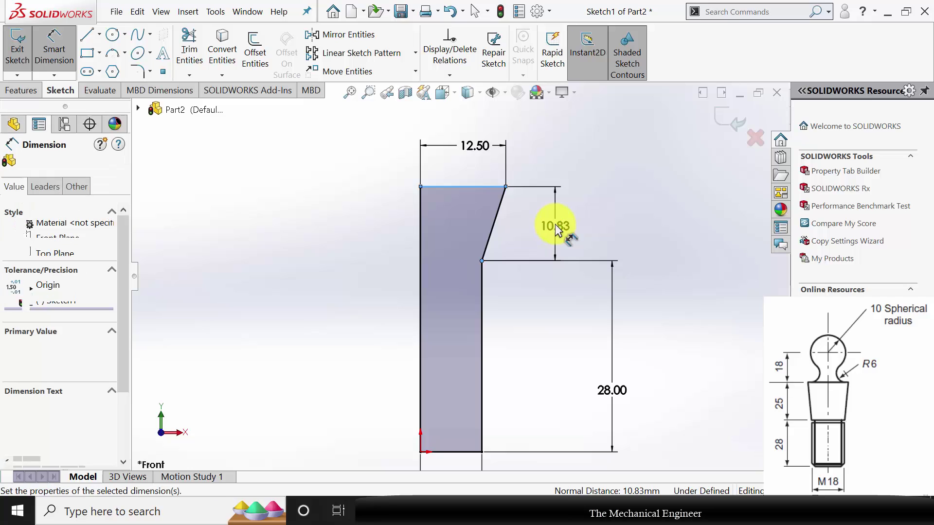
pyautogui.write('25')
pyautogui.press('Return')
pyautogui.scroll(3, 548, 233)
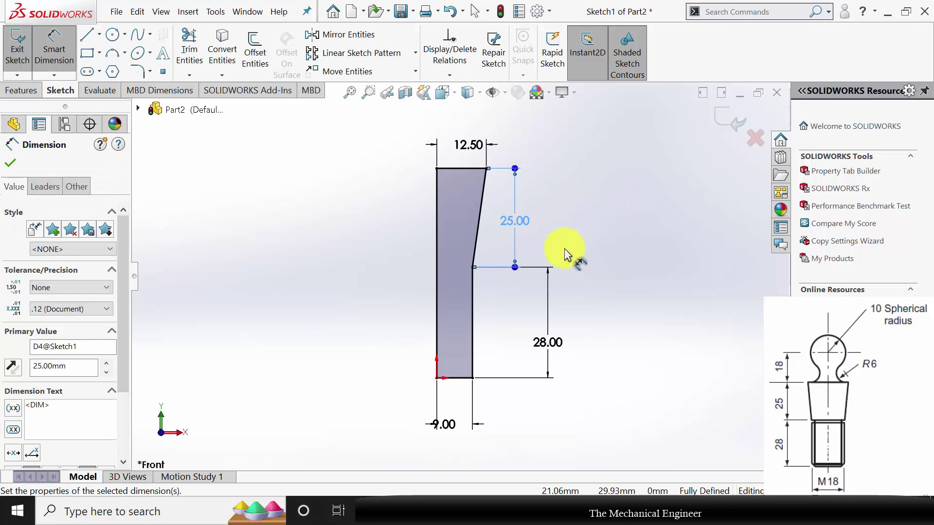
pyautogui.scroll(-4, 490, 215)
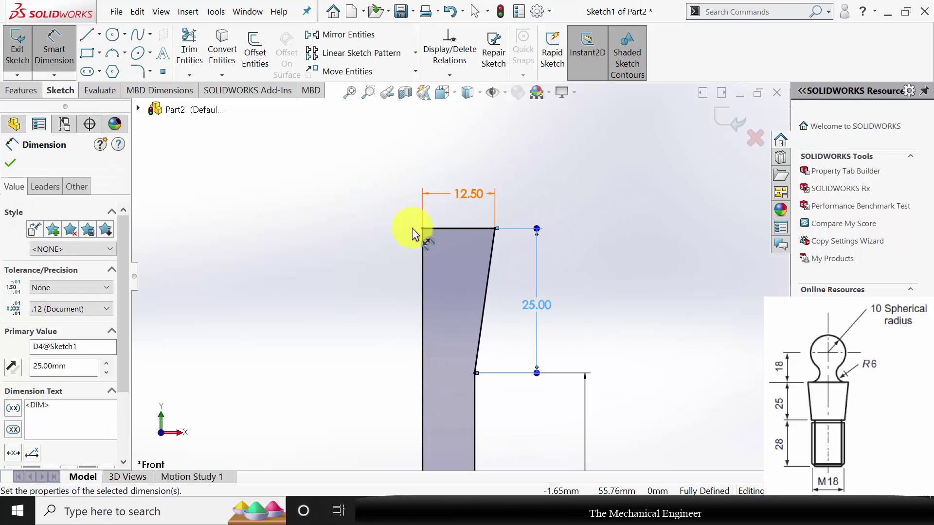
pyautogui.scroll(-2, 495, 258)
pyautogui.scroll(2, 486, 296)
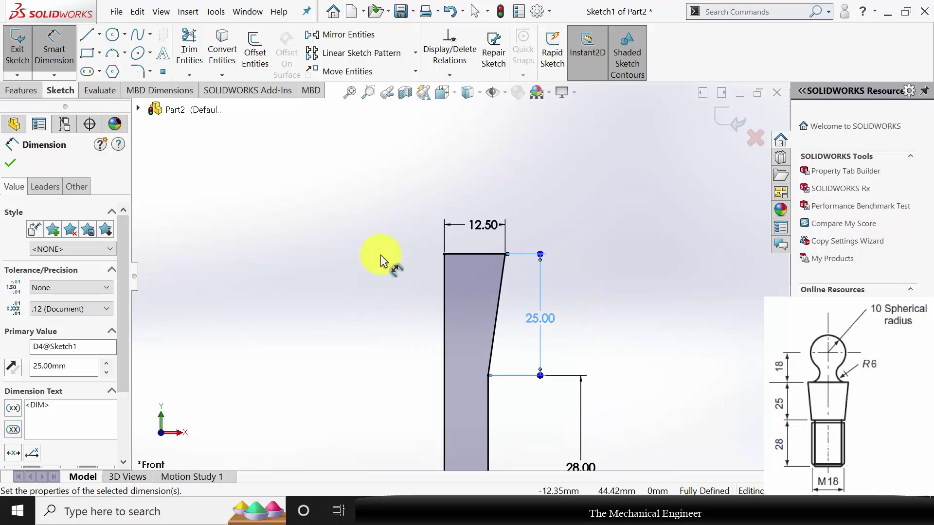
pyautogui.click(10, 163)
# Step: Revolve the profile 360 degrees about its vertical line through the origin to form the stud body
pyautogui.click(20, 91)
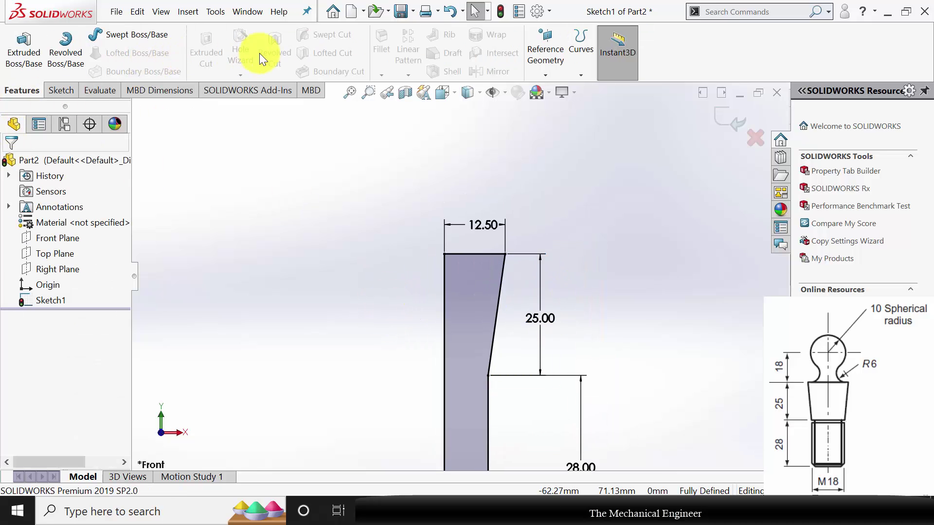
pyautogui.click(67, 50)
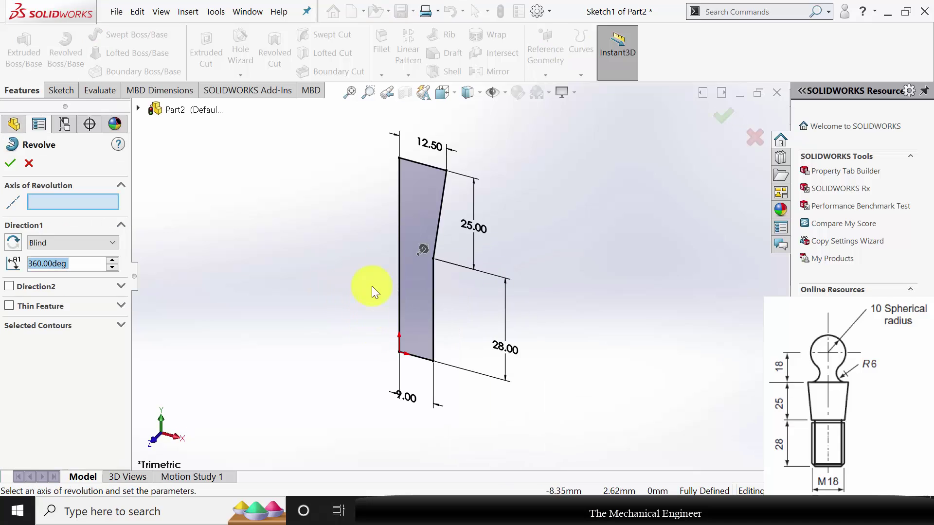
pyautogui.click(400, 245)
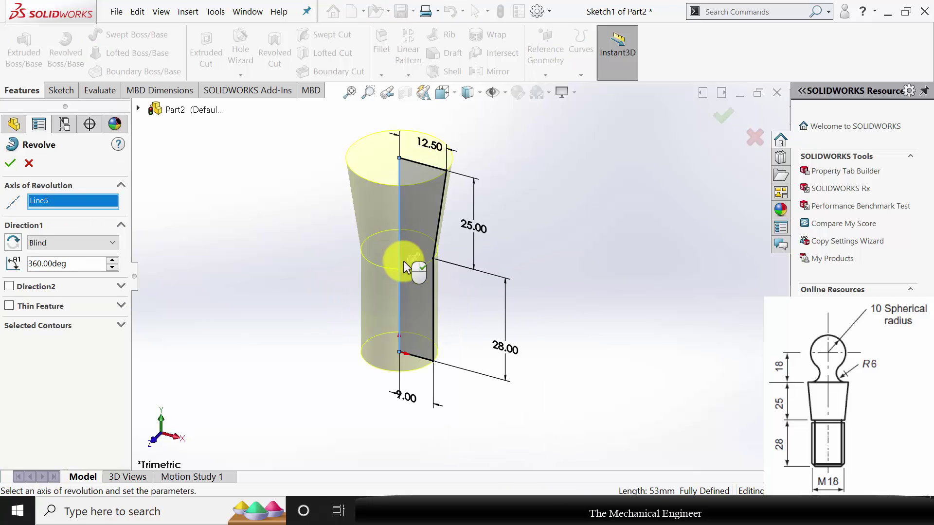
pyautogui.click(10, 164)
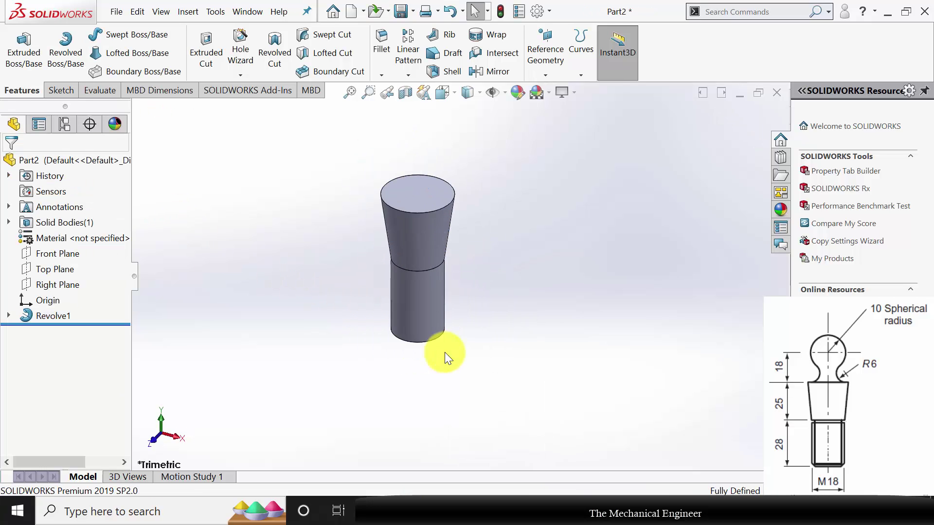
# Step: Sketch a circle of about 6 mm radius on the Front Plane, centred on the stud's axis above the tapered collar
pyautogui.click(46, 253)
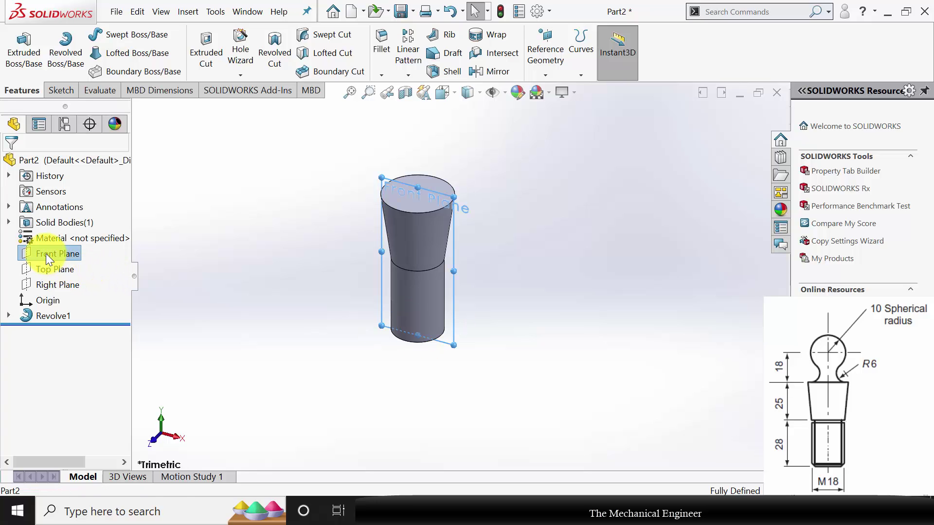
pyautogui.click(57, 238)
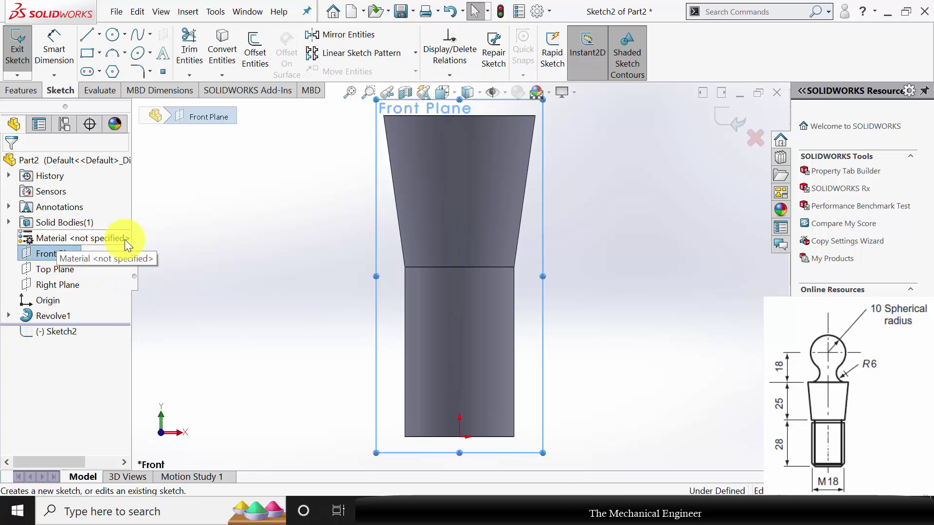
pyautogui.scroll(-4, 469, 157)
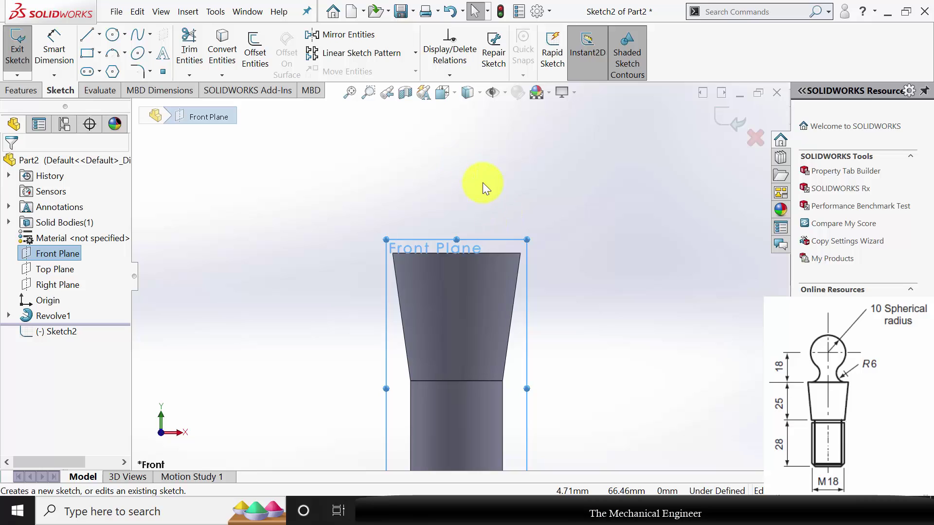
pyautogui.scroll(-1, 482, 183)
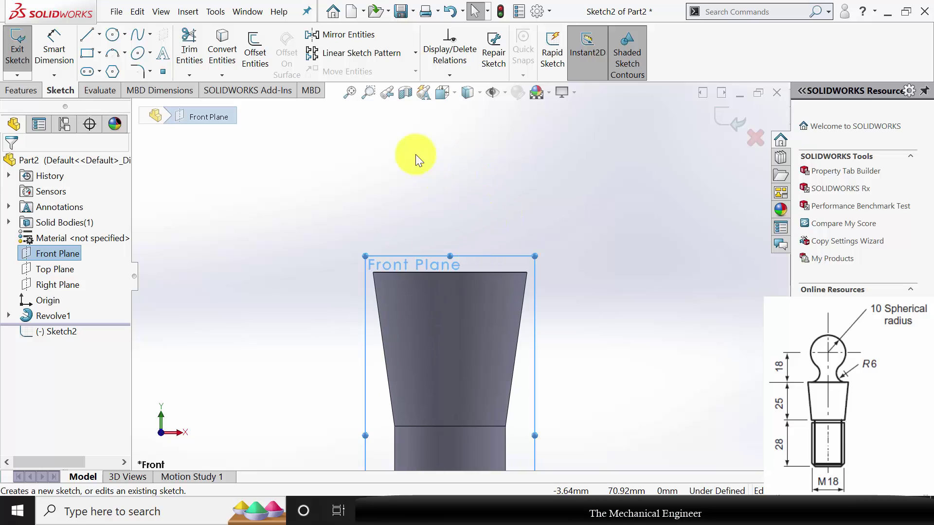
pyautogui.click(111, 36)
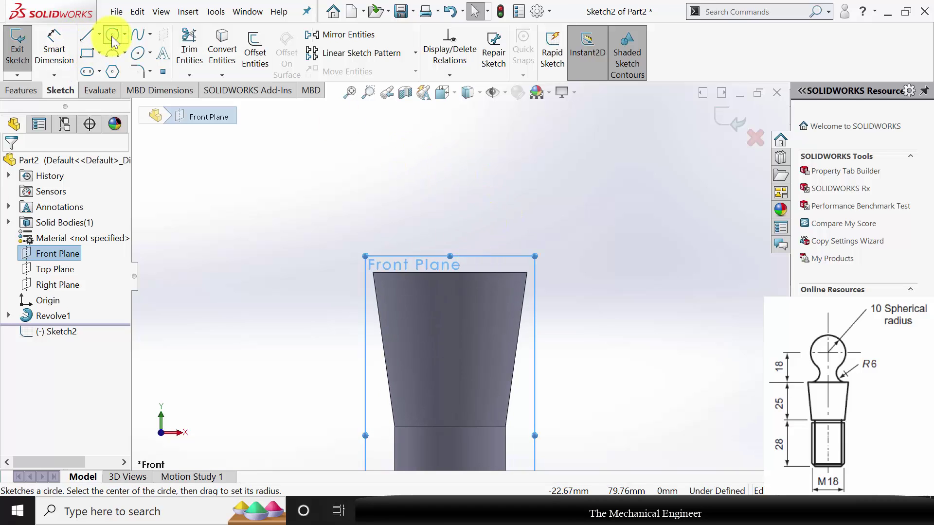
pyautogui.click(449, 196)
pyautogui.click(475, 171)
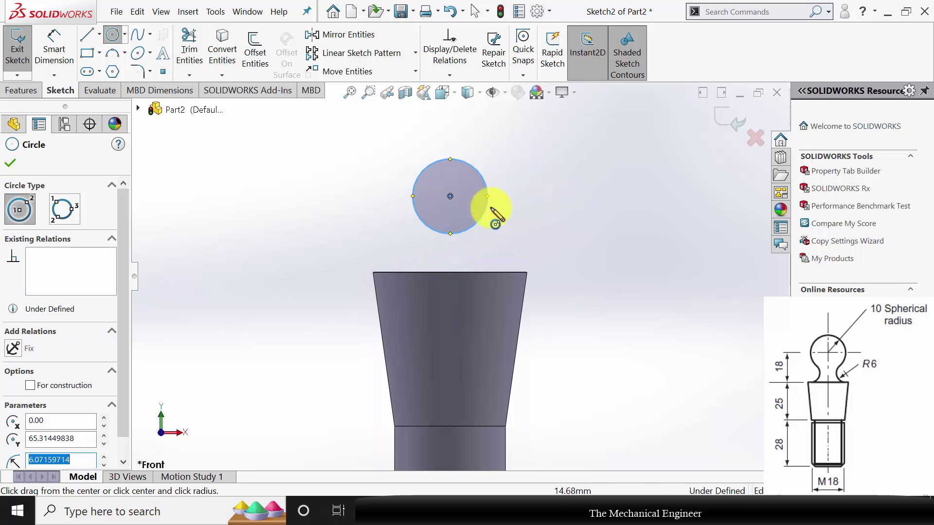
# Step: Sketch a second circle of about 4.6 mm radius between the first circle and the collar's upper edge, tangent to the first circle
pyautogui.scroll(-2, 510, 274)
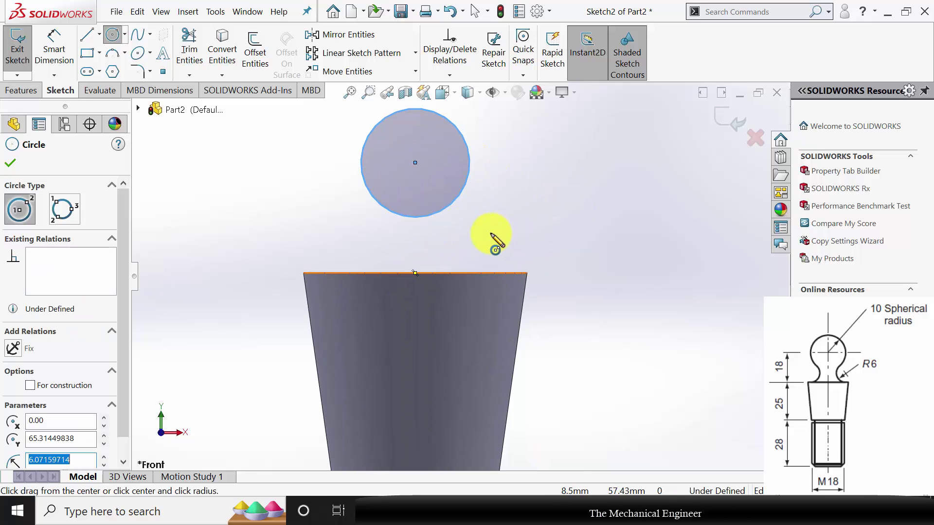
pyautogui.click(480, 232)
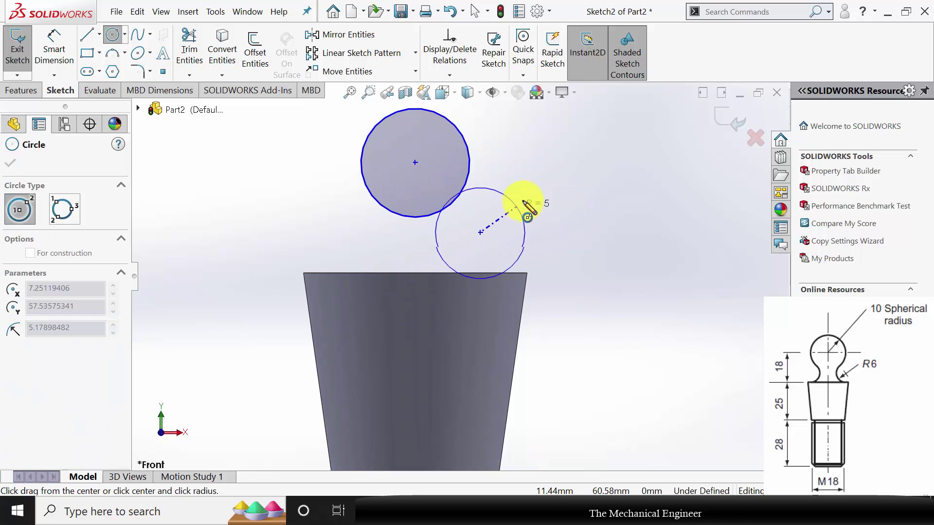
pyautogui.click(449, 206)
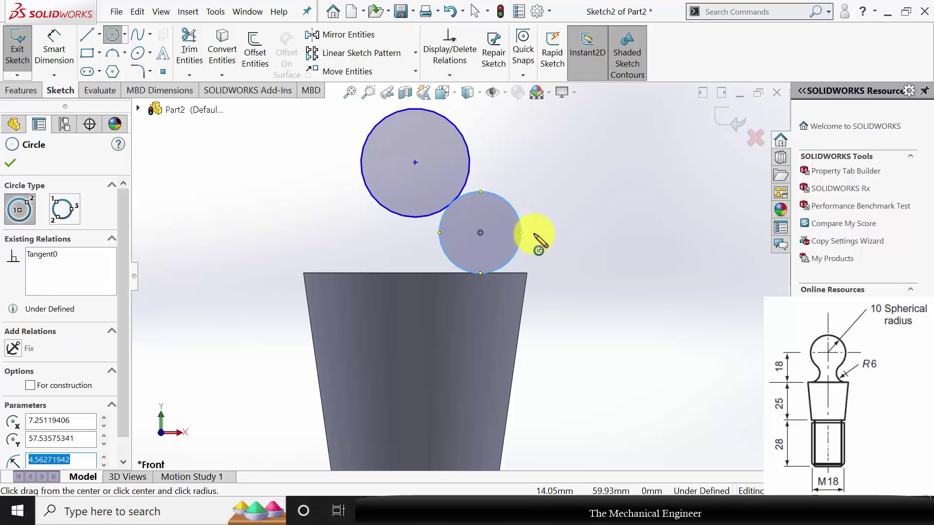
pyautogui.press('Escape')
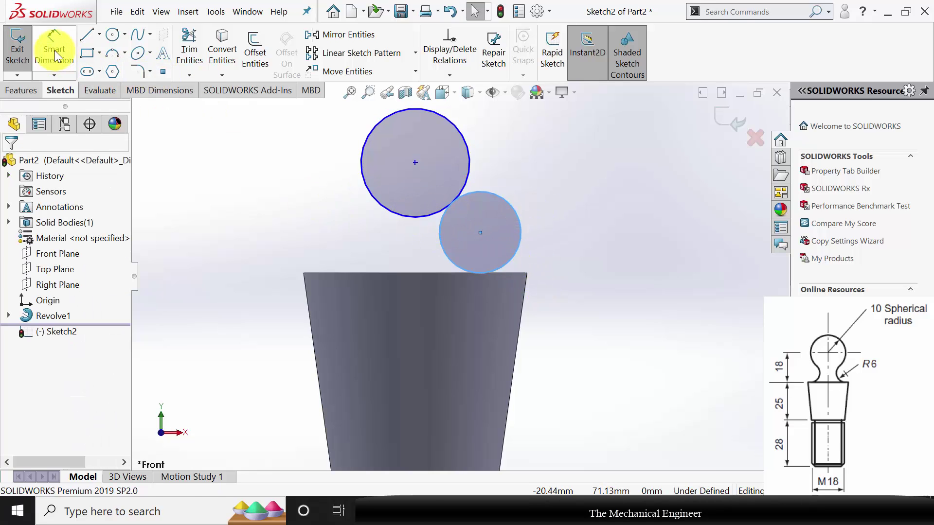
# Step: Dimension the height of the larger circle's centre above the collar's upper edge to 18 mm
pyautogui.click(55, 47)
pyautogui.click(415, 163)
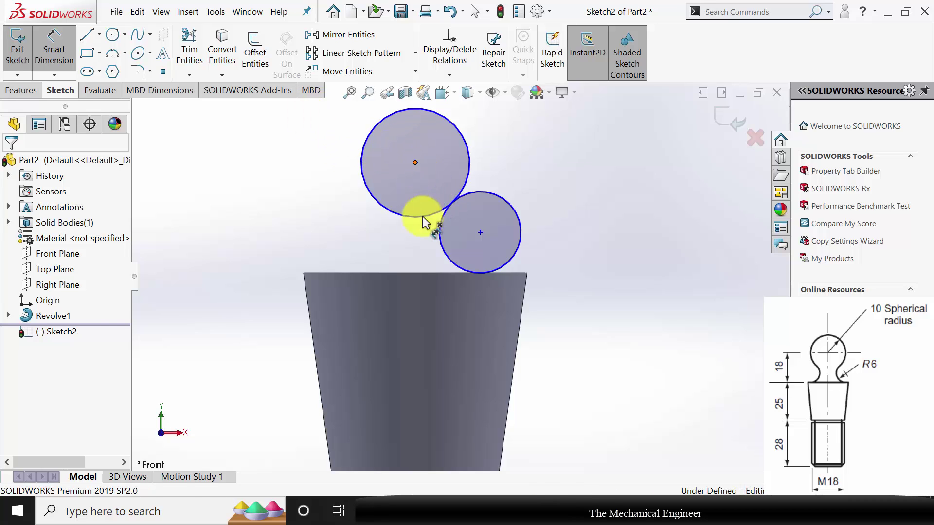
pyautogui.click(403, 272)
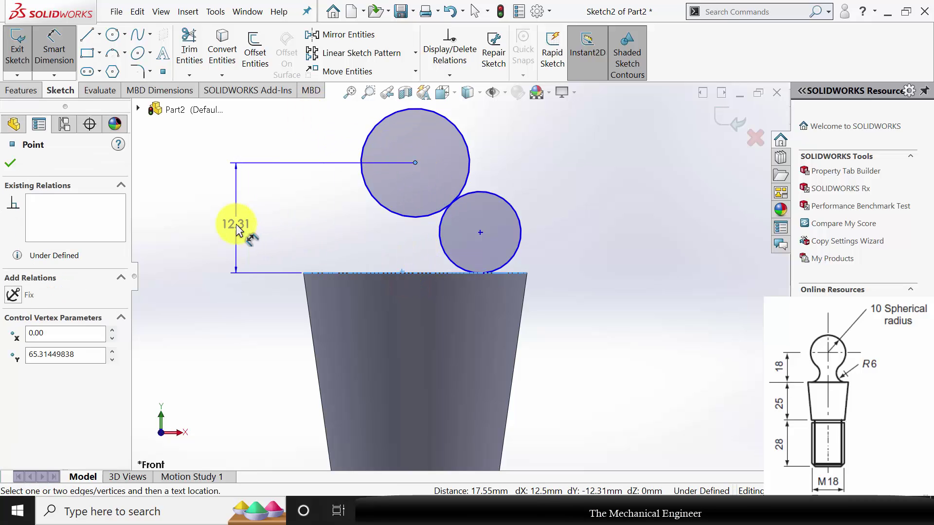
pyautogui.click(236, 223)
pyautogui.write('18')
pyautogui.press('Return')
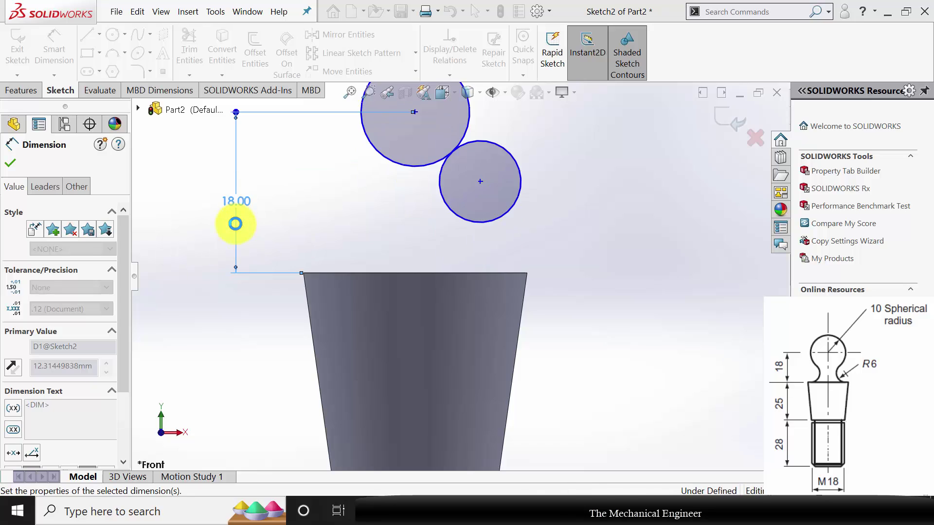
# Step: Dimension the larger circle's diameter to 20 mm
pyautogui.scroll(4, 322, 229)
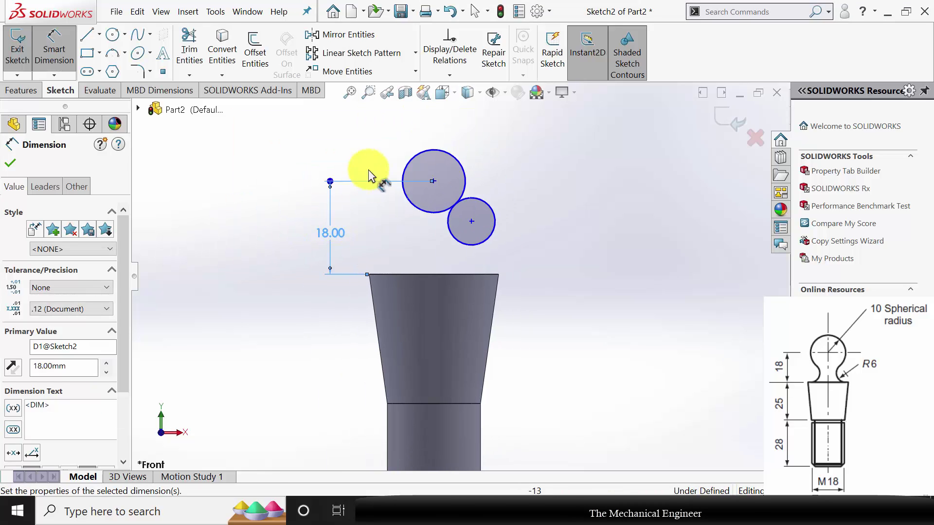
pyautogui.click(460, 165)
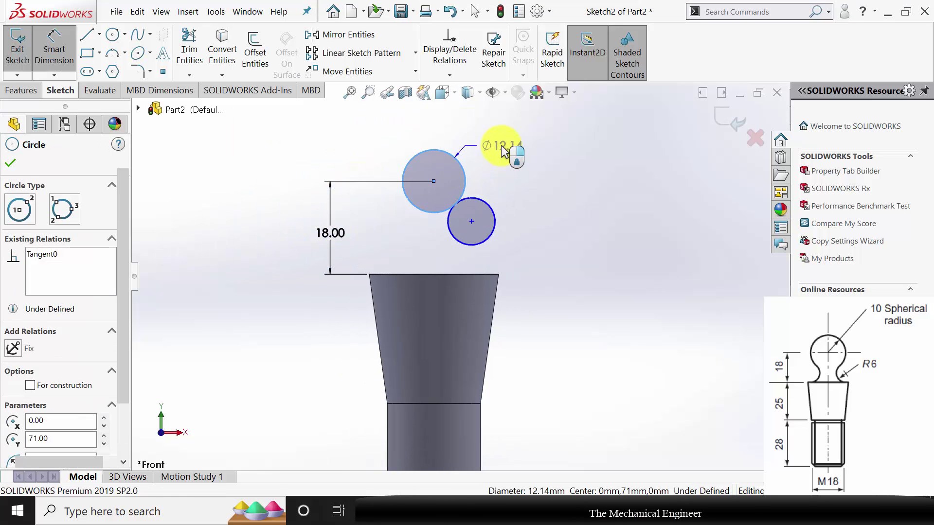
pyautogui.click(502, 147)
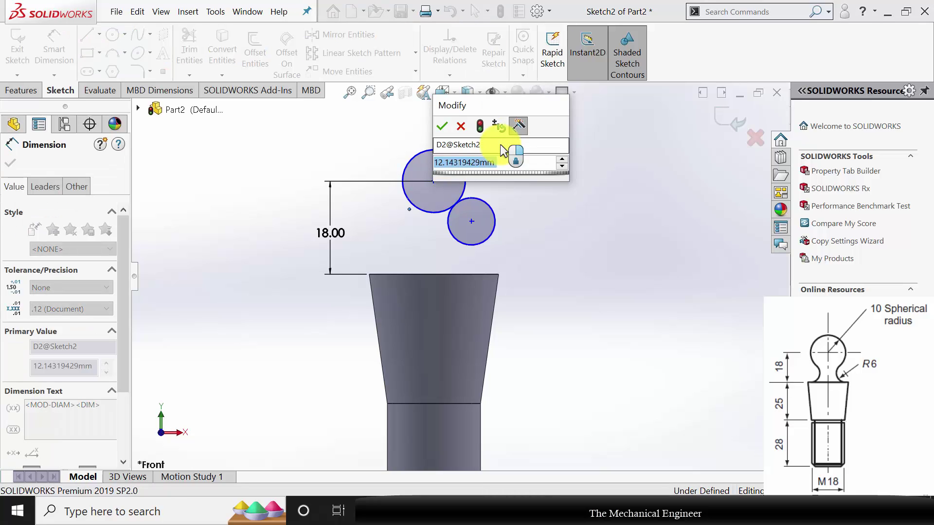
pyautogui.write('20')
pyautogui.press('Return')
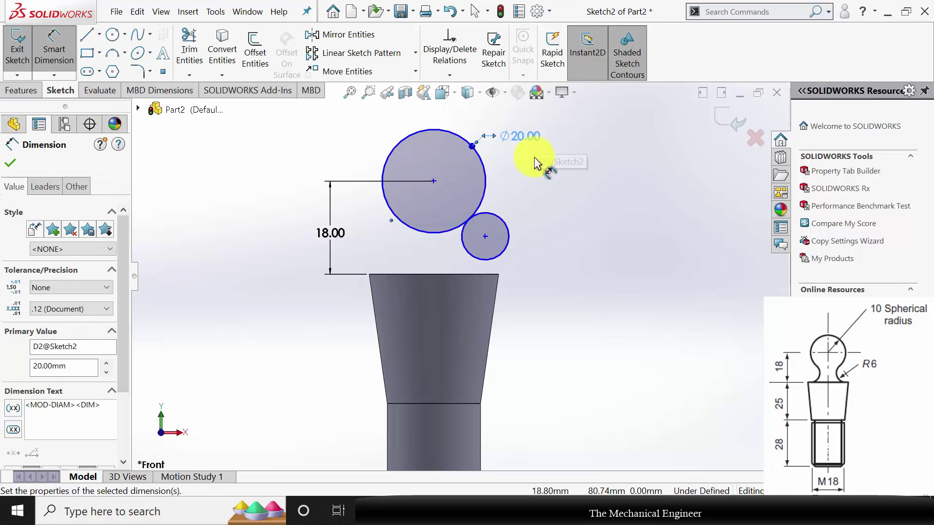
# Step: Dimension the smaller circle's diameter to 12 mm
pyautogui.click(509, 229)
pyautogui.click(548, 229)
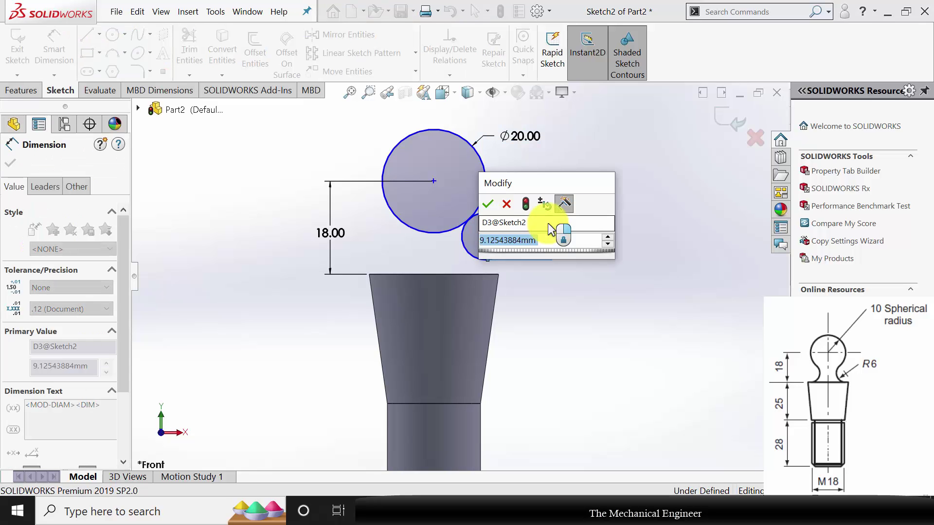
pyautogui.write('12')
pyautogui.press('Return')
pyautogui.press('Escape')
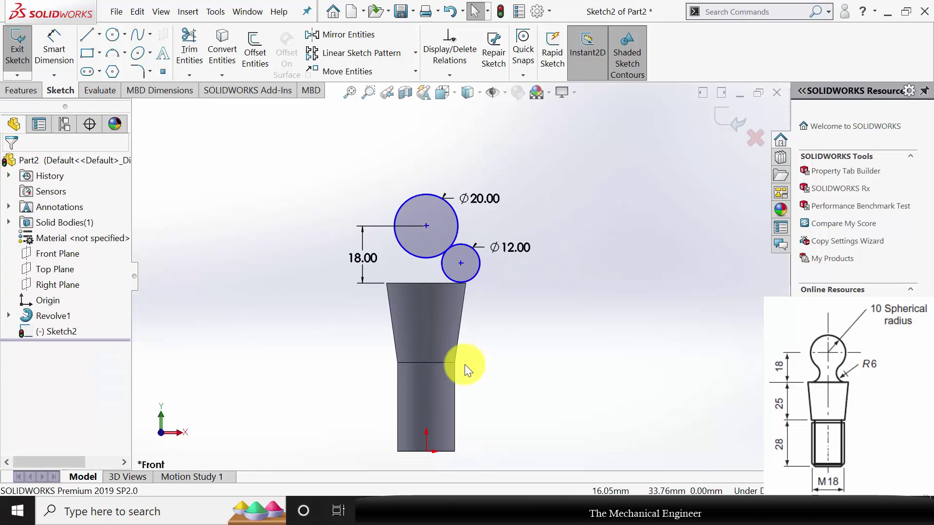
# Step: Add a vertical relation between the larger circle's centre and the origin
pyautogui.click(426, 226)
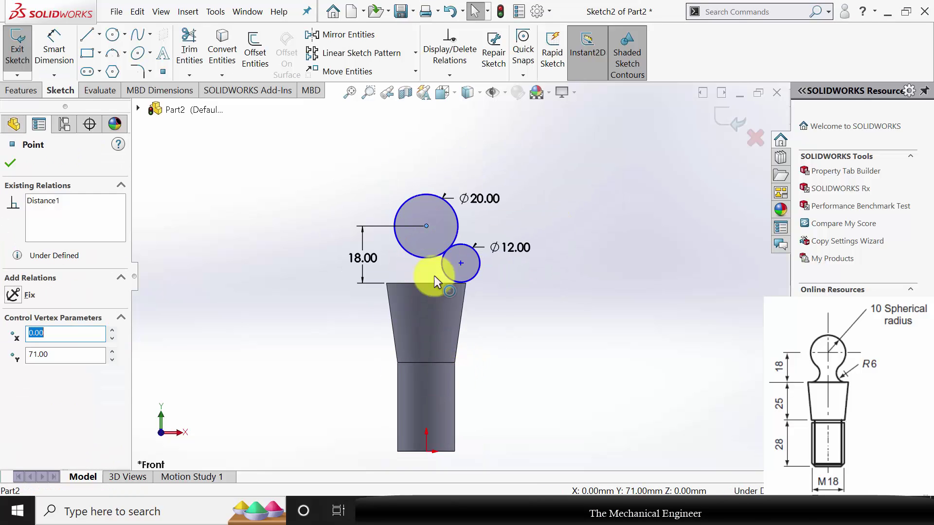
pyautogui.keyDown('ctrl'); pyautogui.click(427, 451); pyautogui.keyUp('ctrl')
pyautogui.click(13, 370)
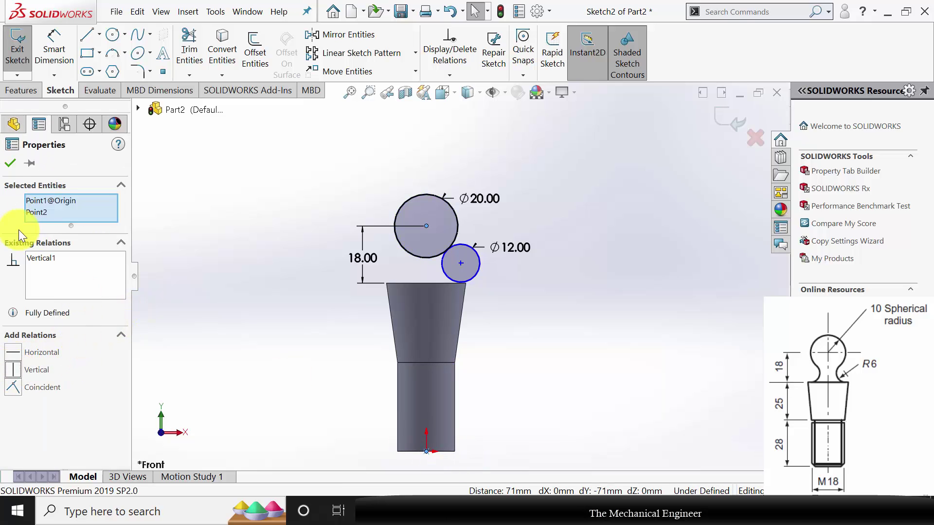
pyautogui.click(20, 168)
# Step: Sketch a 28 mm vertical line from the larger circle's uppermost point to the collar, continuing about 11.6 mm horizontally along the collar's upper edge
pyautogui.scroll(-3, 564, 354)
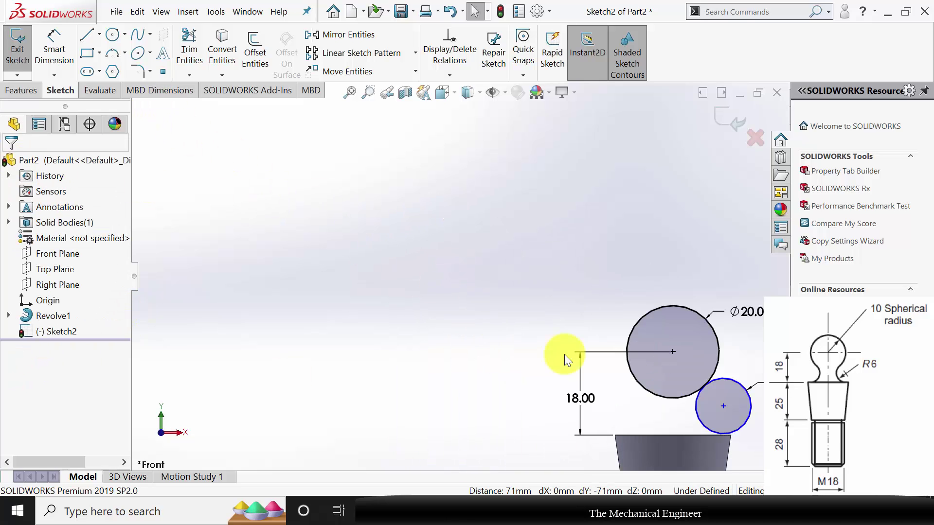
pyautogui.scroll(3, 694, 398)
pyautogui.scroll(-3, 694, 398)
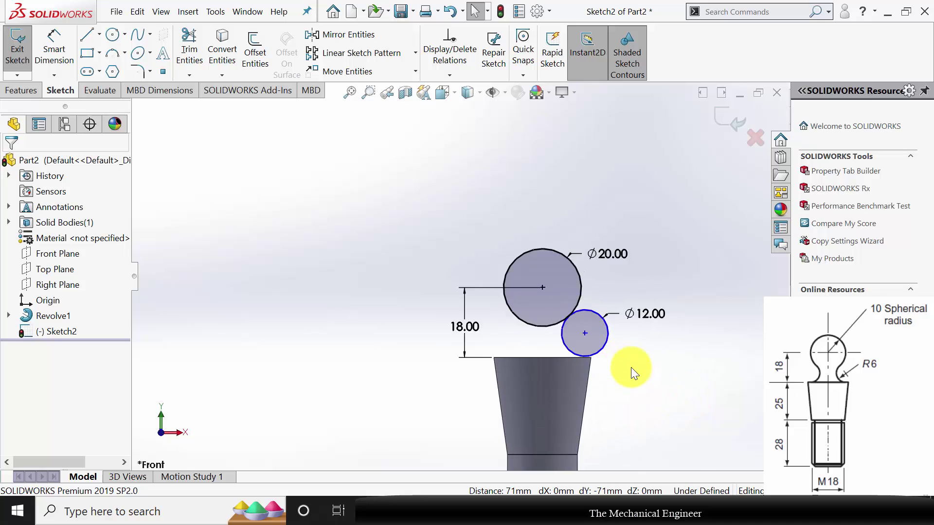
pyautogui.click(90, 36)
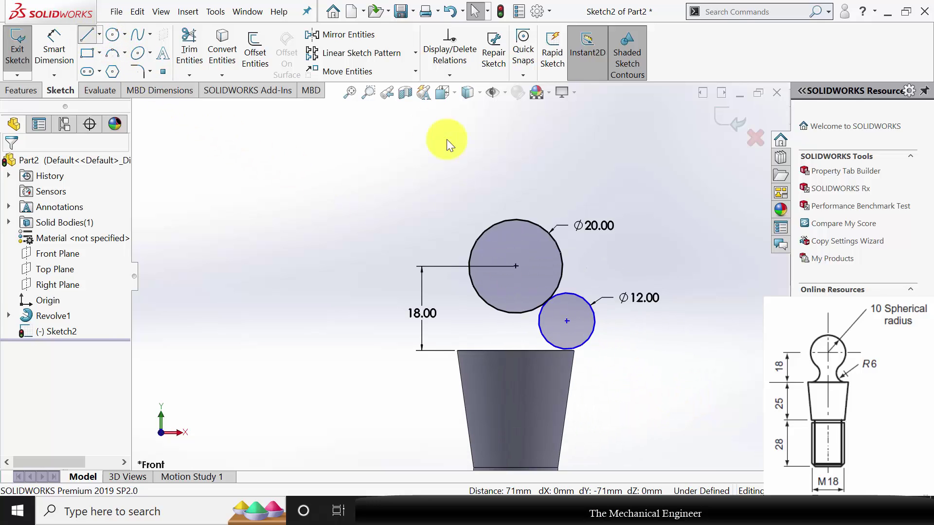
pyautogui.click(515, 221)
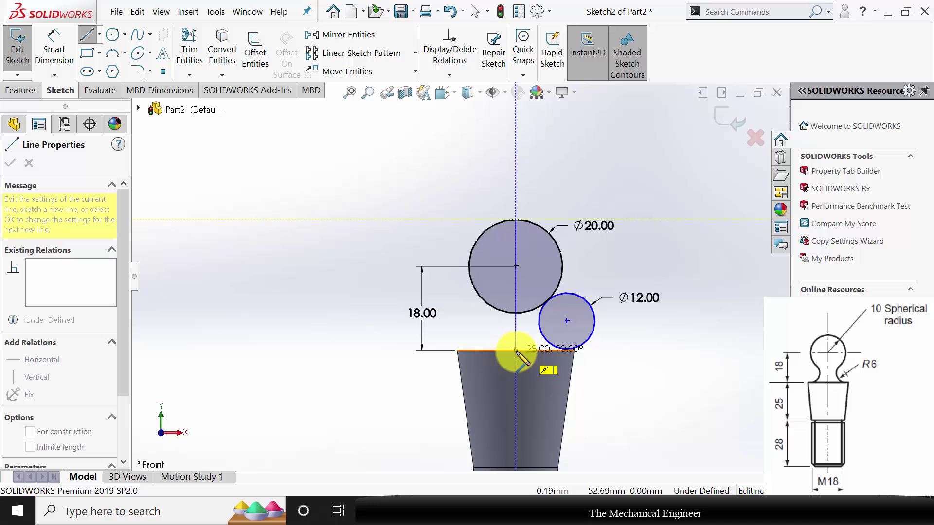
pyautogui.click(516, 350)
pyautogui.scroll(-4, 532, 330)
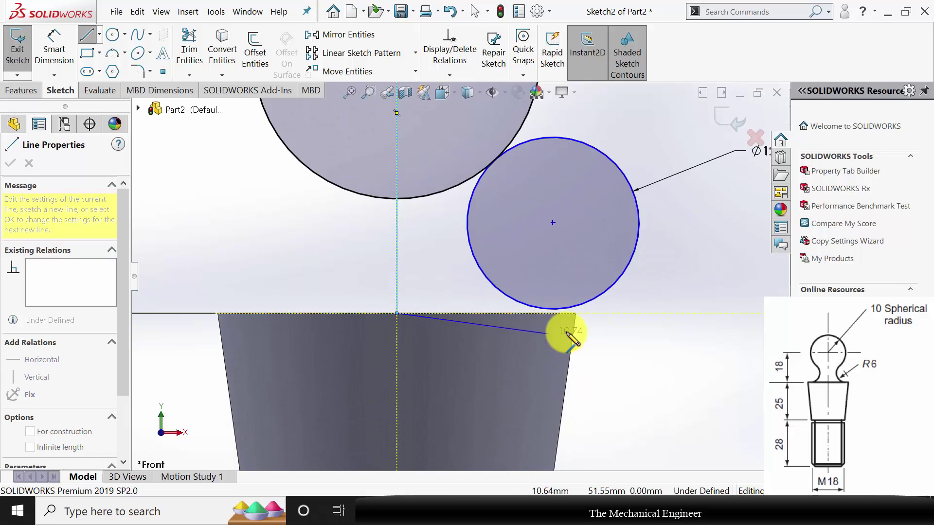
pyautogui.click(567, 314)
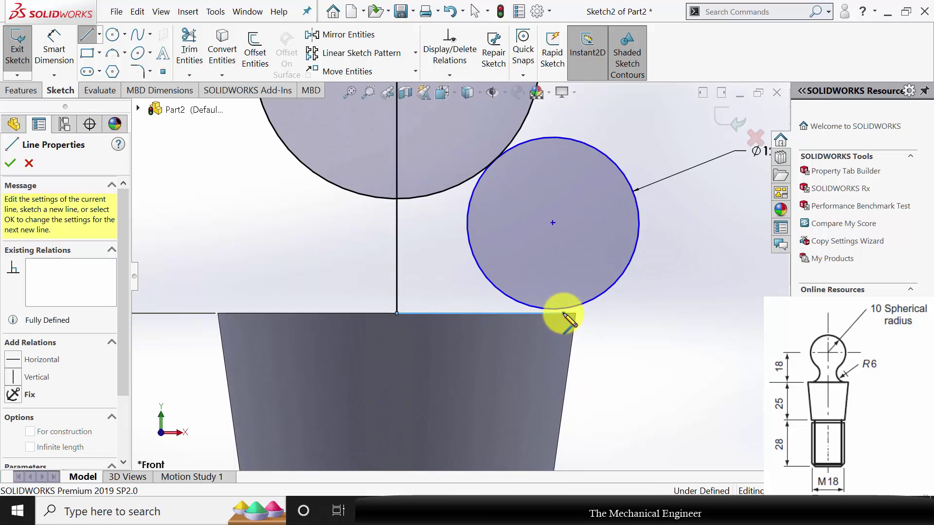
pyautogui.scroll(-3, 598, 333)
pyautogui.press('Escape')
pyautogui.press('Escape')
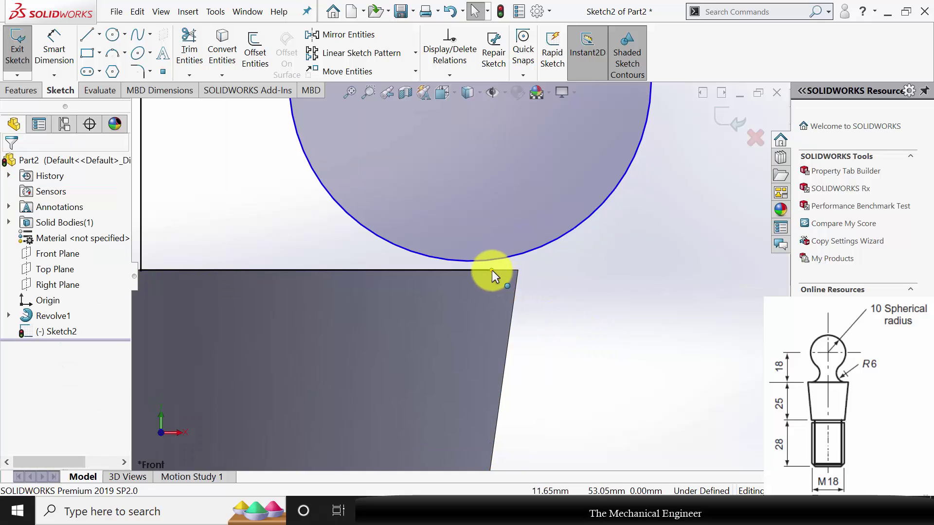
# Step: Make the horizontal line's free endpoint coincident with the 12 mm circle
pyautogui.click(491, 270)
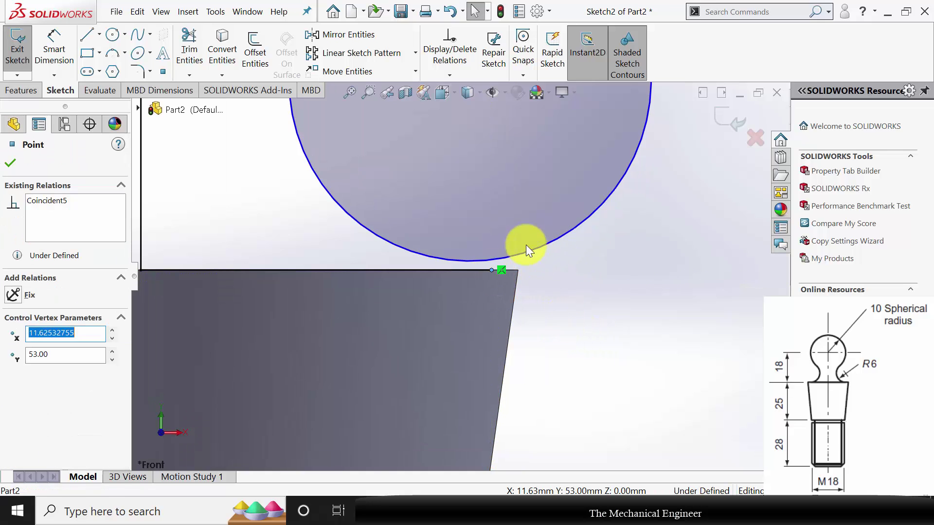
pyautogui.keyDown('ctrl'); pyautogui.click(507, 260); pyautogui.keyUp('ctrl')
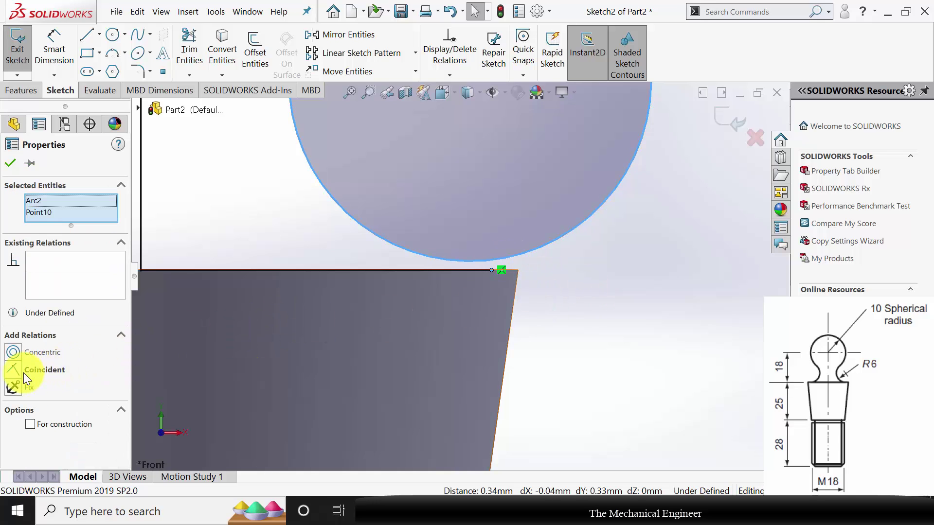
pyautogui.click(14, 370)
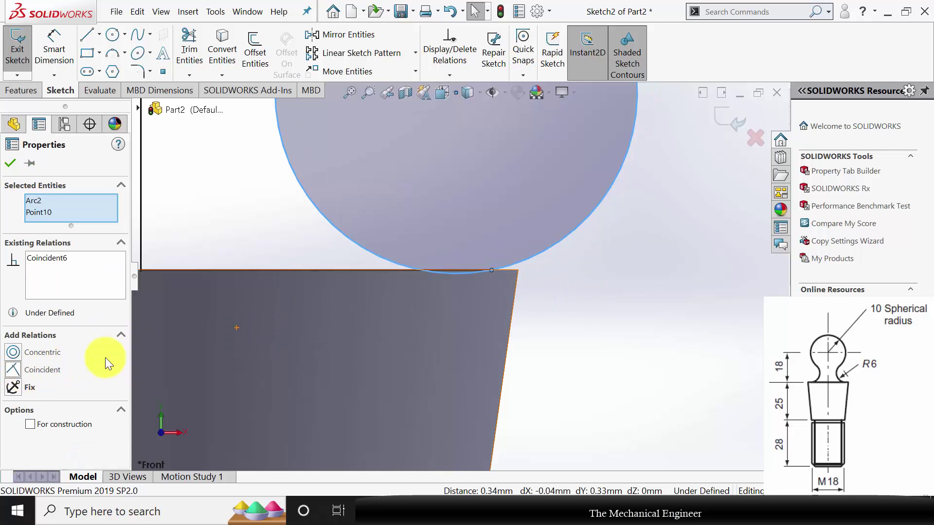
pyautogui.click(8, 167)
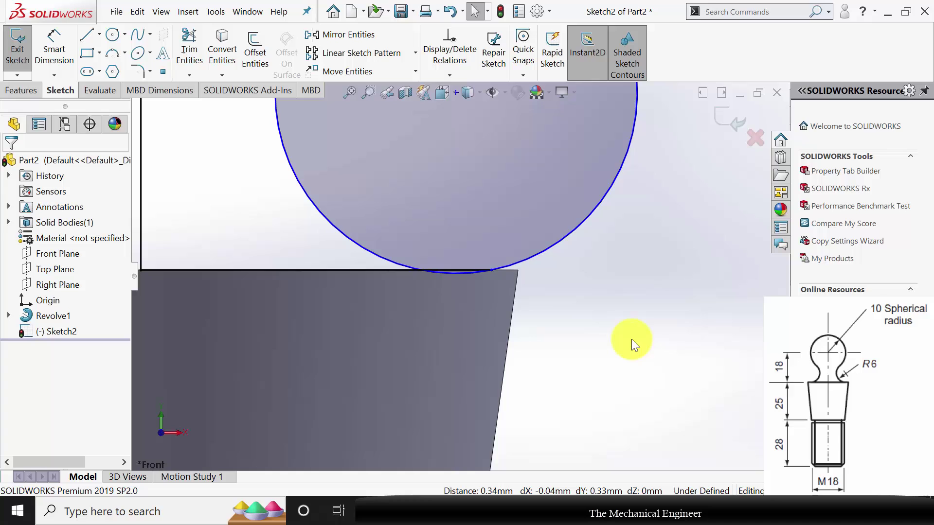
# Step: Add a tangent relation between the horizontal line and the 12 mm circle
pyautogui.click(334, 271)
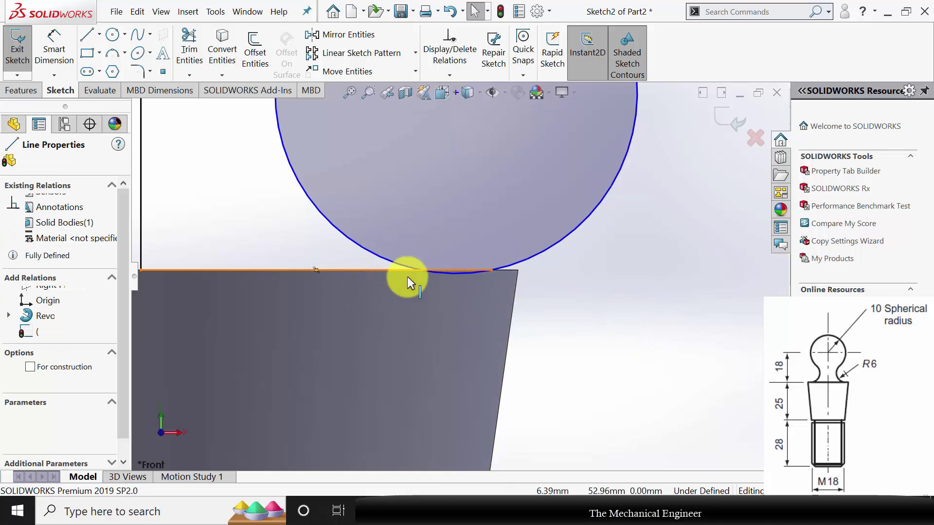
pyautogui.keyDown('ctrl'); pyautogui.click(376, 254); pyautogui.keyUp('ctrl')
pyautogui.click(15, 352)
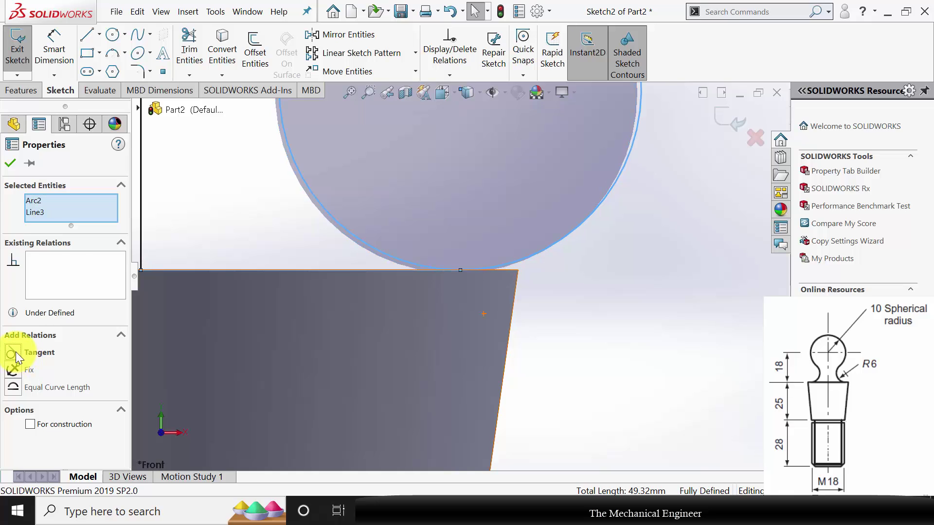
pyautogui.click(441, 322)
pyautogui.scroll(5, 517, 341)
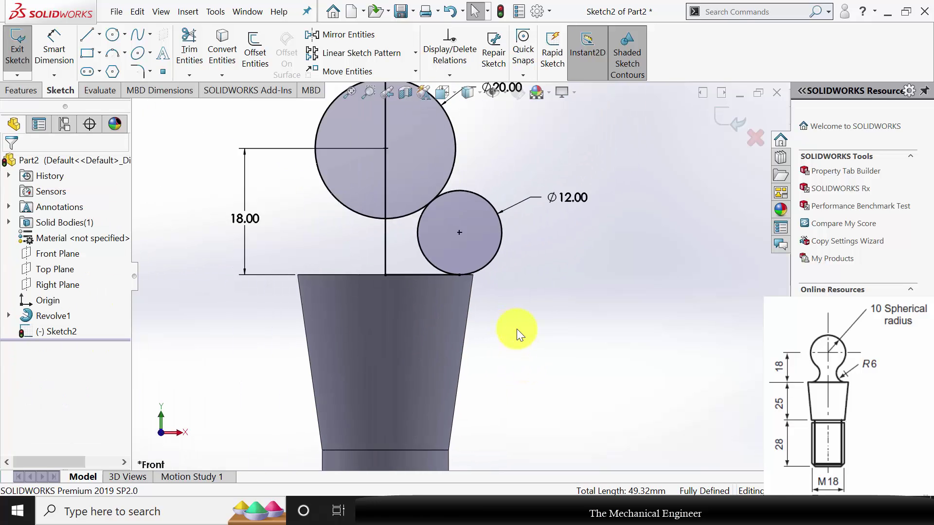
# Step: Trim the 20 mm and 12 mm circles to leave a closed half profile of the ball and neck beside the vertical line
pyautogui.click(190, 54)
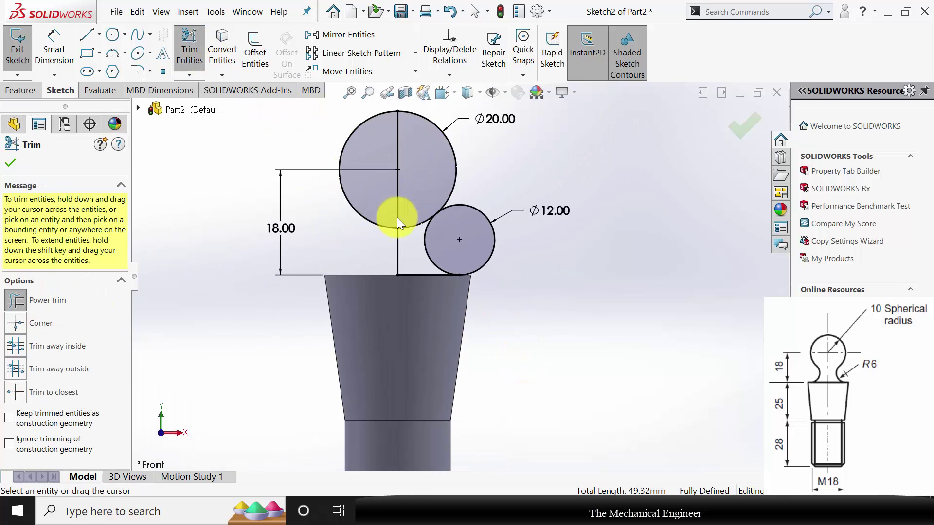
pyautogui.moveTo(476, 188); pyautogui.dragTo(468, 221)
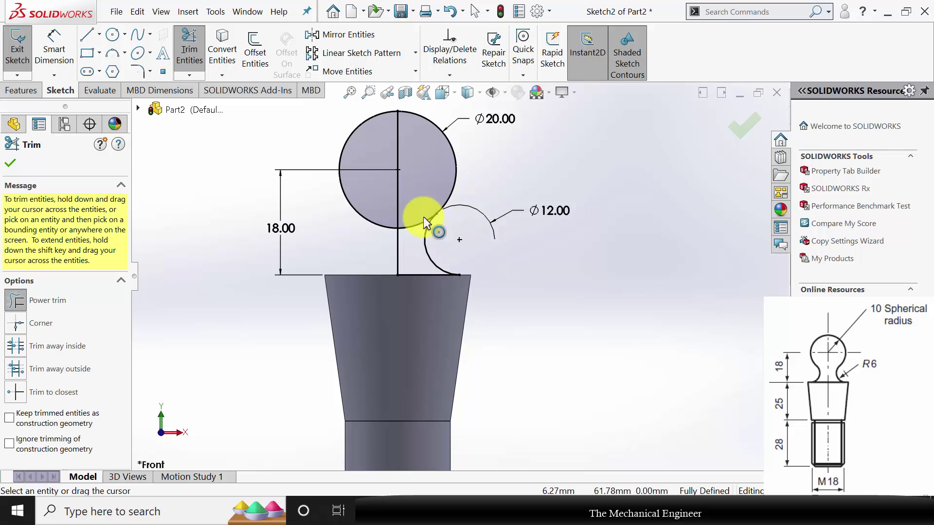
pyautogui.scroll(-3, 423, 222)
pyautogui.moveTo(404, 229); pyautogui.dragTo(407, 268)
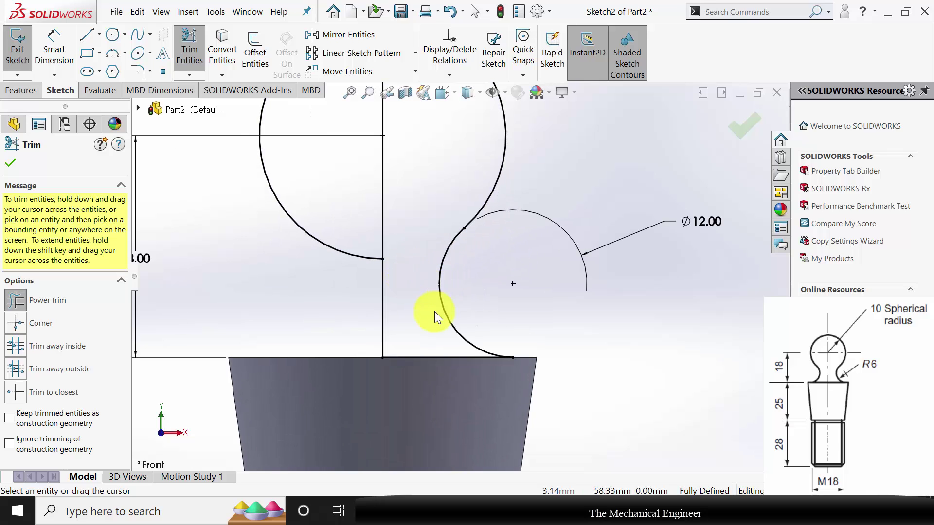
pyautogui.moveTo(304, 222); pyautogui.dragTo(355, 291)
pyautogui.scroll(3, 367, 298)
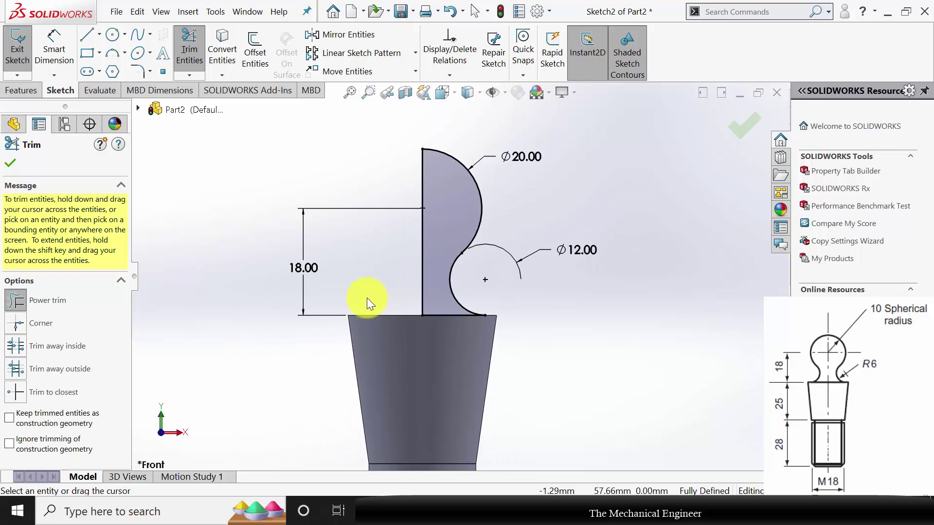
pyautogui.click(11, 163)
# Step: Revolve the ball and neck profile 360 degrees about its 28 mm vertical line, merging it with the collar
pyautogui.click(24, 91)
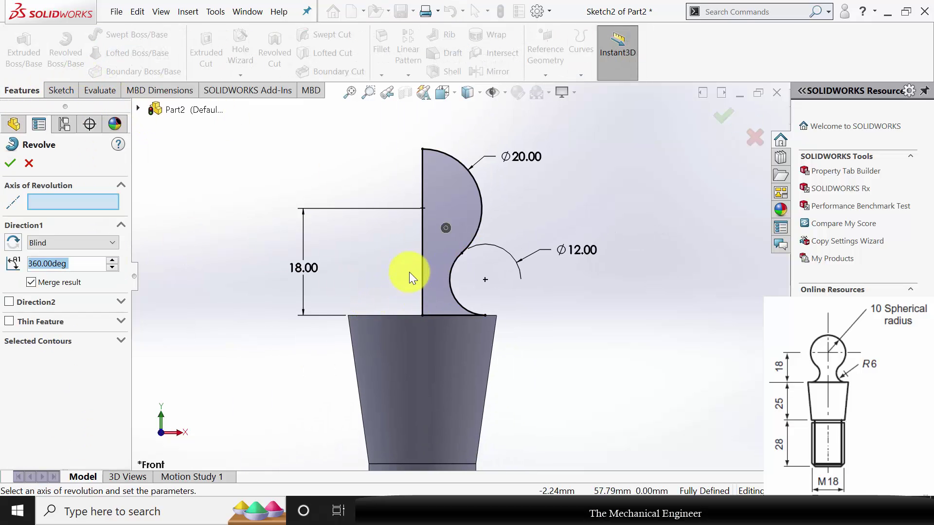
pyautogui.click(422, 249)
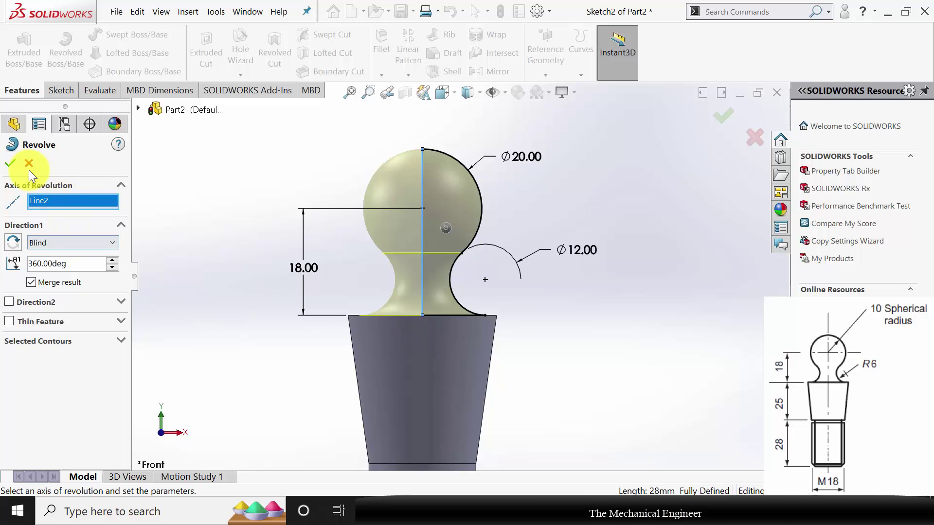
pyautogui.click(15, 164)
pyautogui.press('z')
pyautogui.press('z')
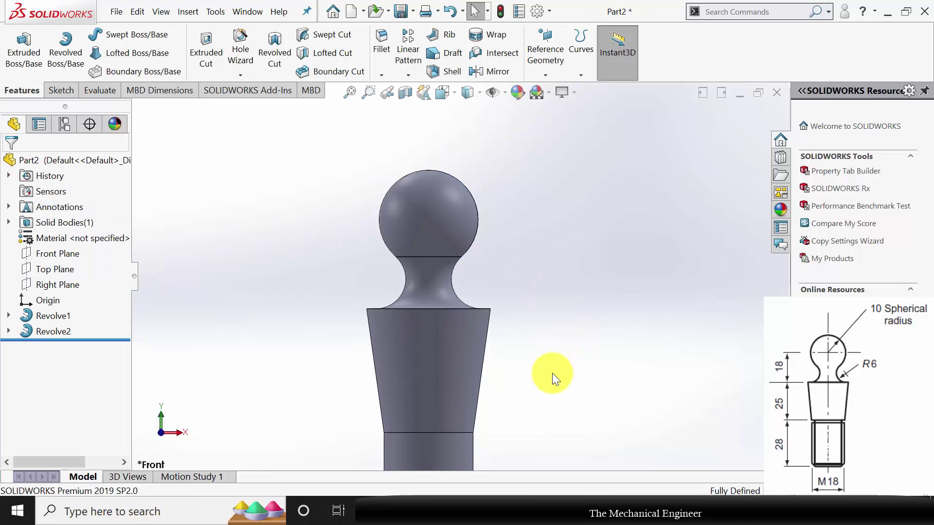
# Step: Cut an M18x2.5 Metric Die thread on the shank, starting at its free end face and running up to the collar's lower edge
pyautogui.moveTo(477, 395); pyautogui.dragTo(495, 424, button='middle')
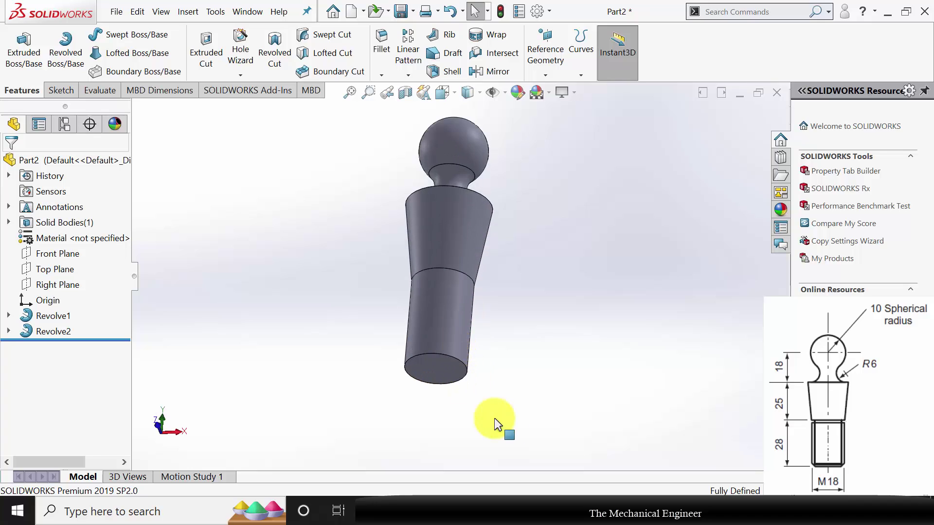
pyautogui.click(252, 77)
pyautogui.click(270, 128)
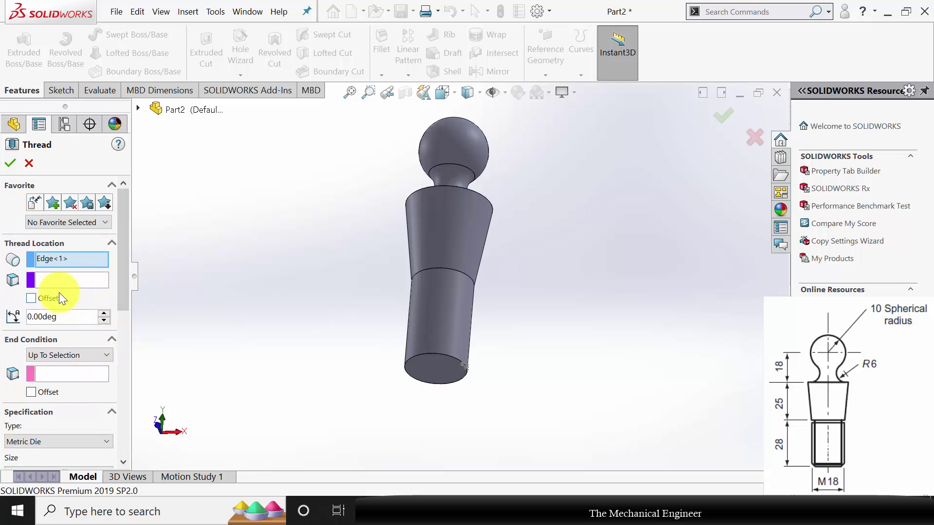
pyautogui.click(80, 277)
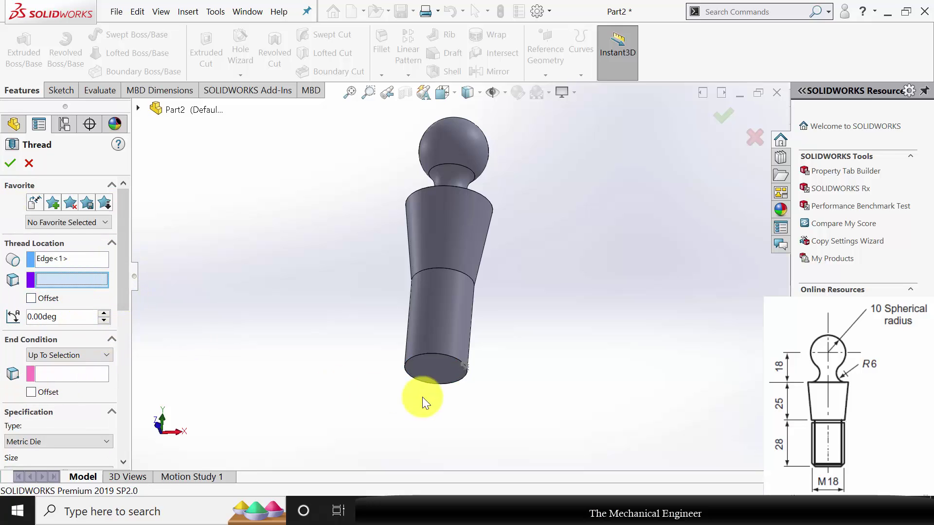
pyautogui.click(438, 366)
pyautogui.click(51, 372)
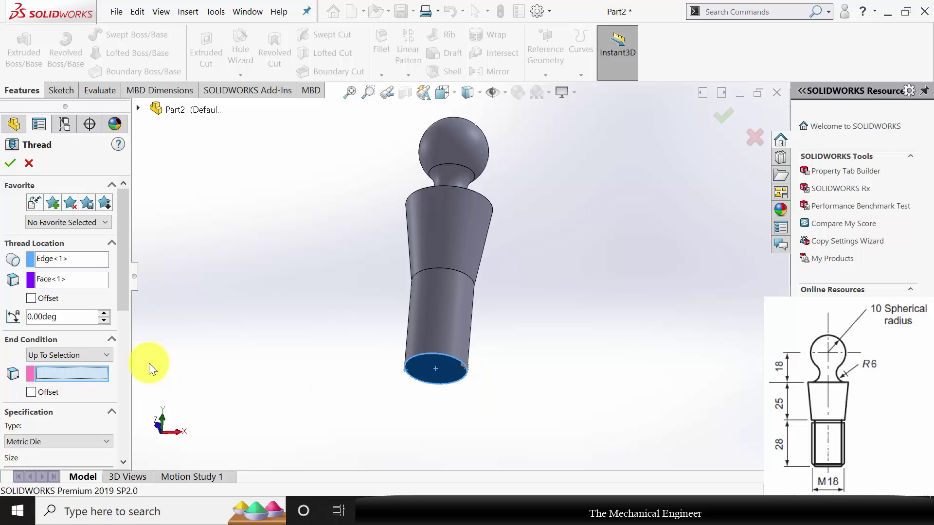
pyautogui.click(424, 276)
pyautogui.click(288, 288)
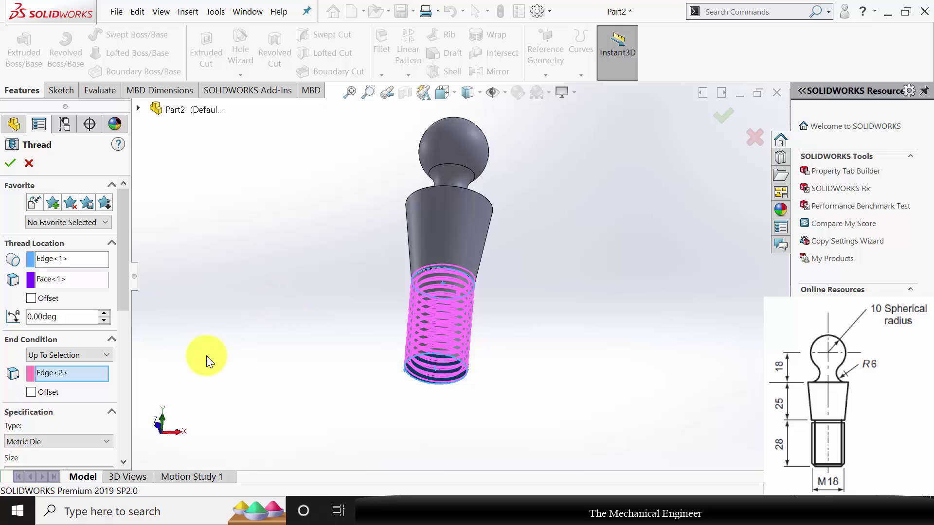
pyautogui.moveTo(129, 263); pyautogui.dragTo(123, 330)
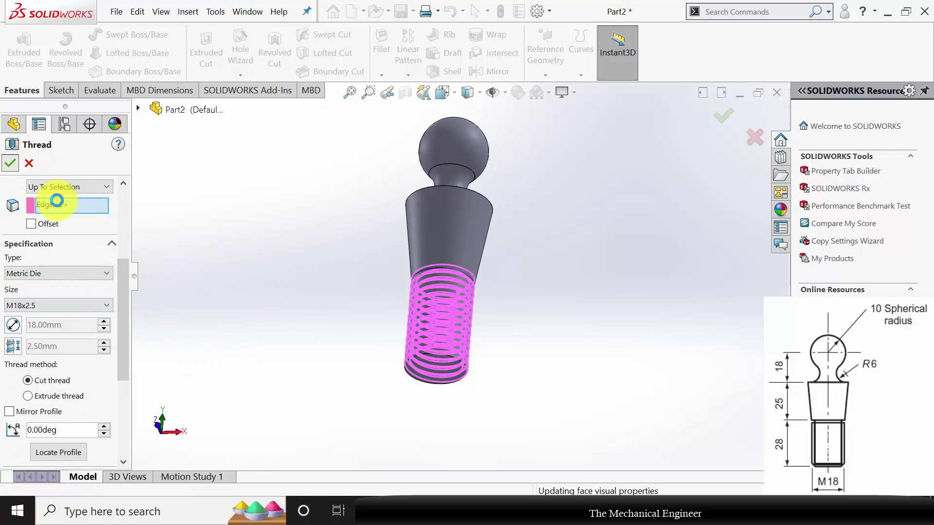
pyautogui.moveTo(357, 280); pyautogui.dragTo(301, 333, button='middle')
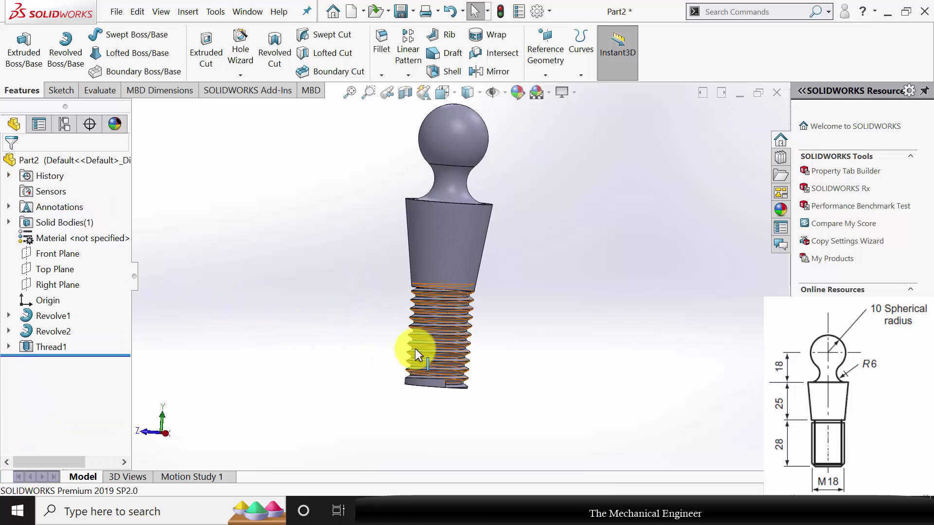
# Step: Assign Malleable Cast Iron as the stud's material
pyautogui.rightClick(75, 240)
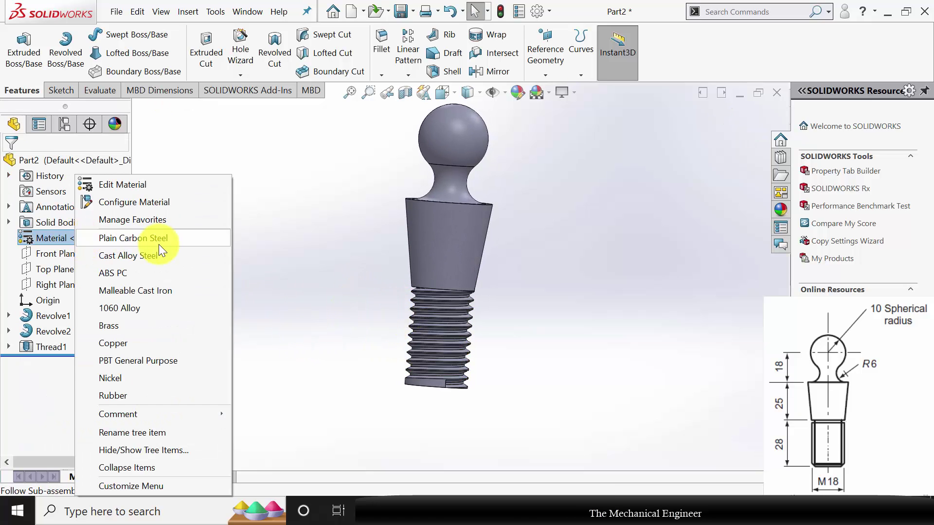
pyautogui.click(147, 290)
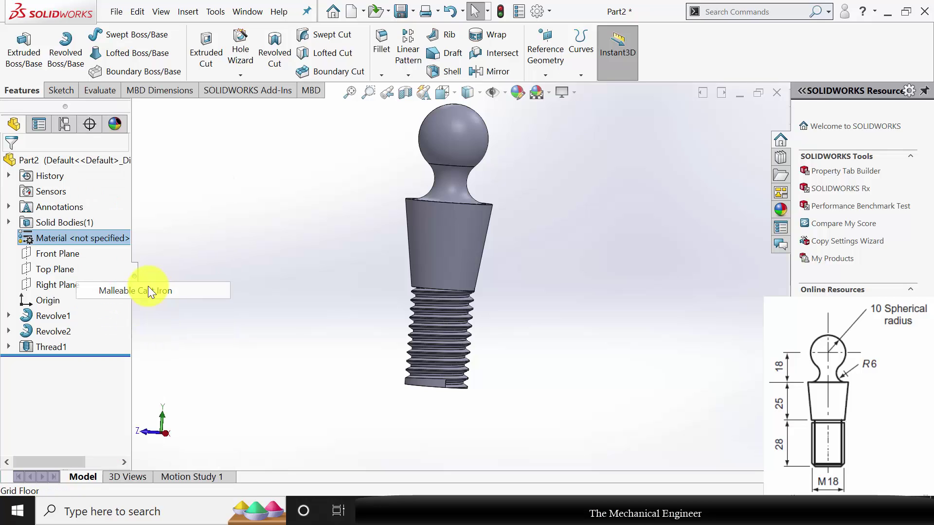
pyautogui.scroll(-2, 364, 229)
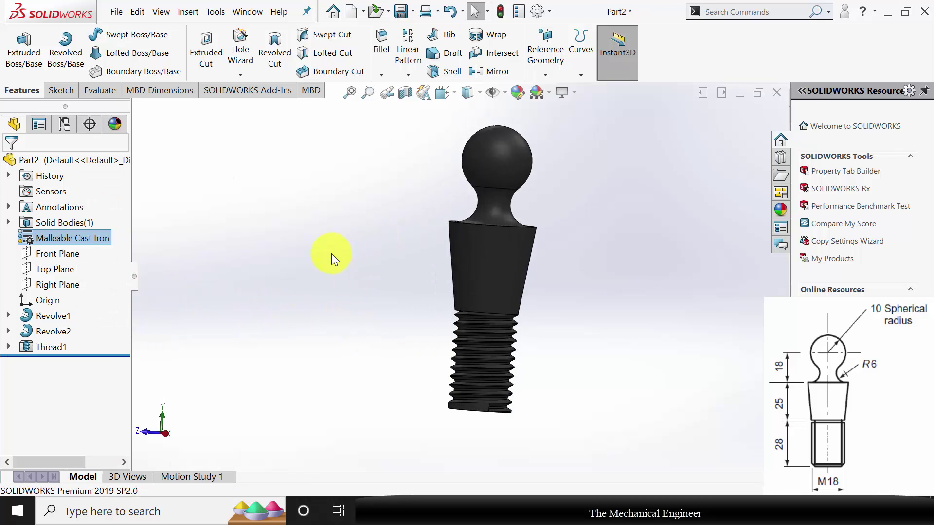
# Step: Save the stud as Part2 in the Machine Handle folder, rebuilding it before saving, and close the document
pyautogui.hotkey('ctrl', 's')
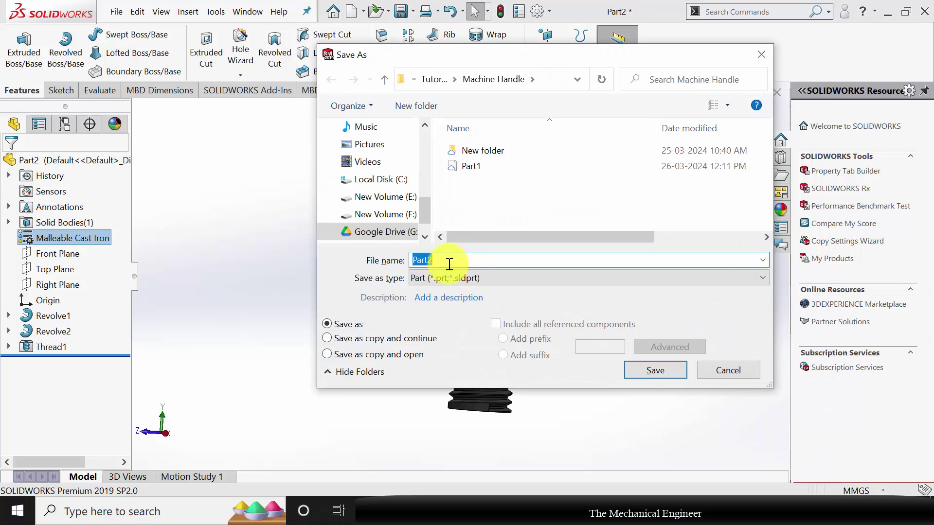
pyautogui.click(655, 375)
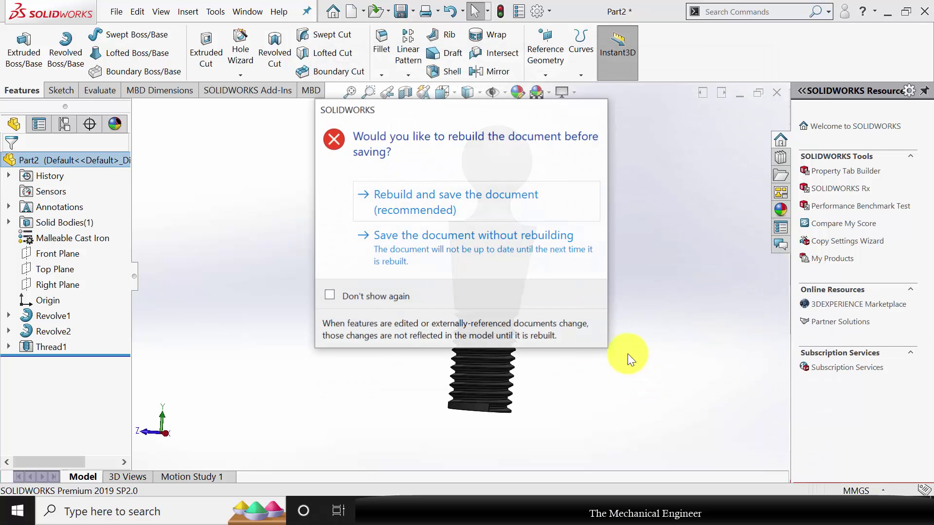
pyautogui.click(498, 211)
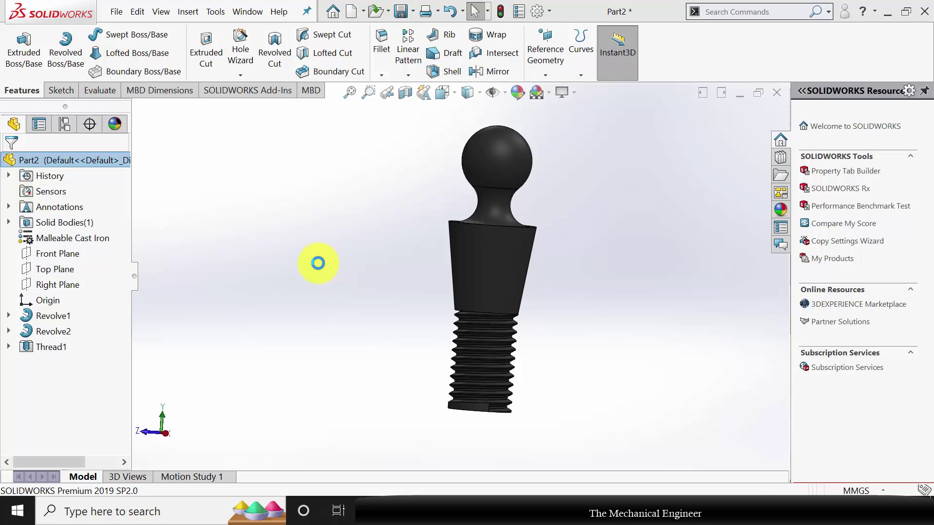
pyautogui.click(778, 92)
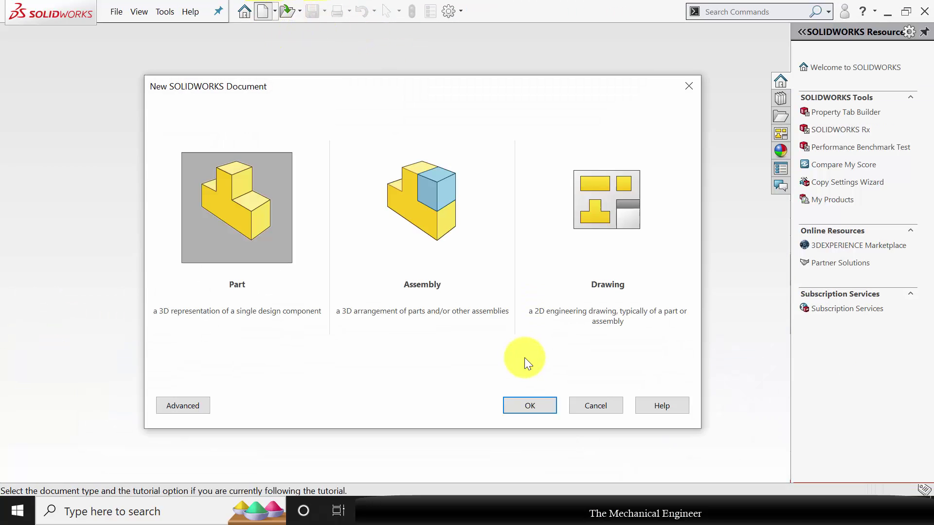
# Step: Create a new part document and open a sketch on the Front Plane
pyautogui.click(519, 403)
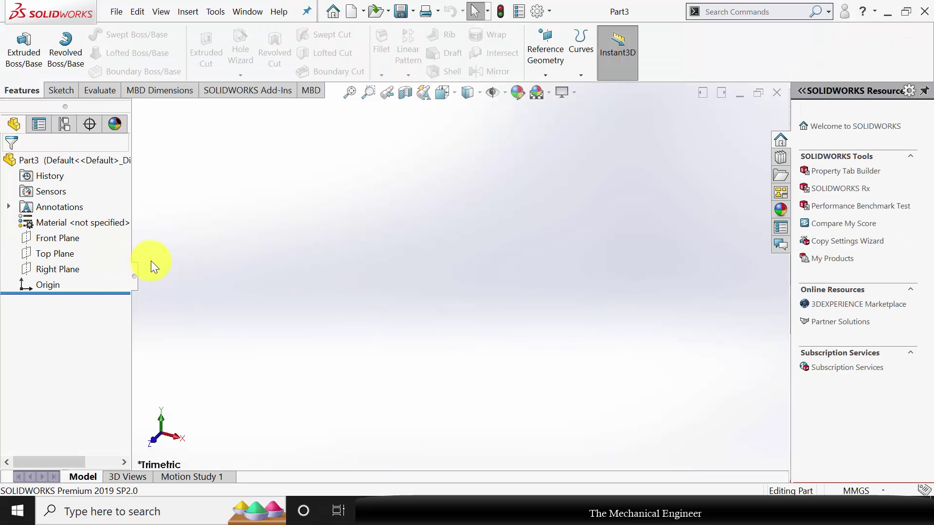
pyautogui.click(42, 236)
pyautogui.click(48, 222)
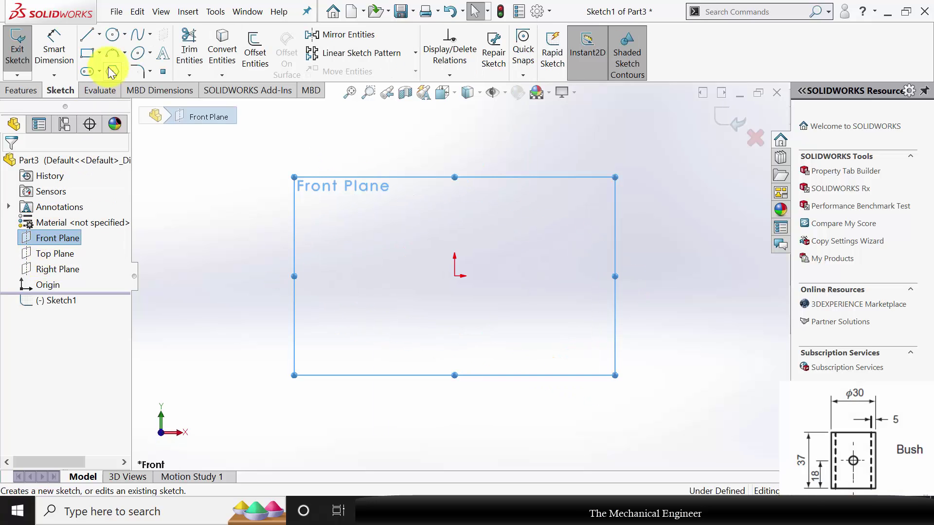
# Step: Sketch two concentric circles centred on the origin, with radii of about 51 mm and 35 mm
pyautogui.click(111, 35)
pyautogui.click(454, 276)
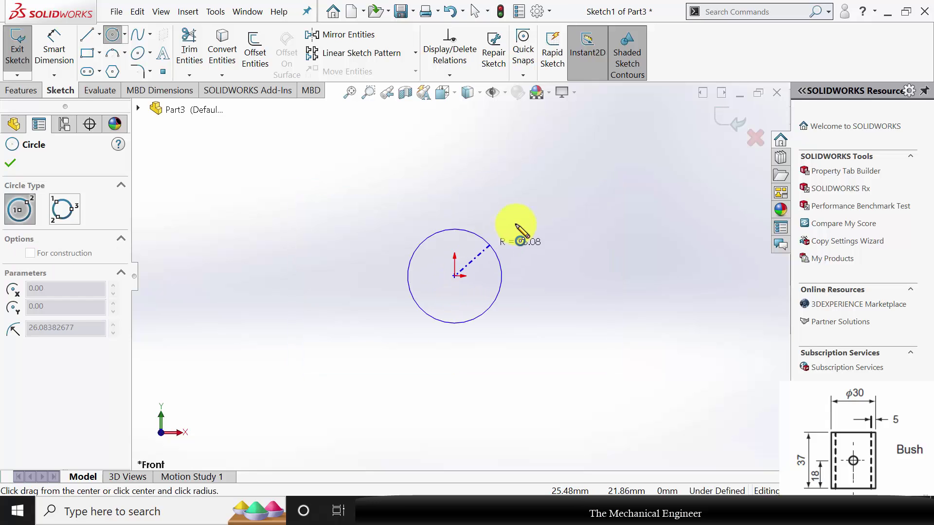
pyautogui.click(530, 219)
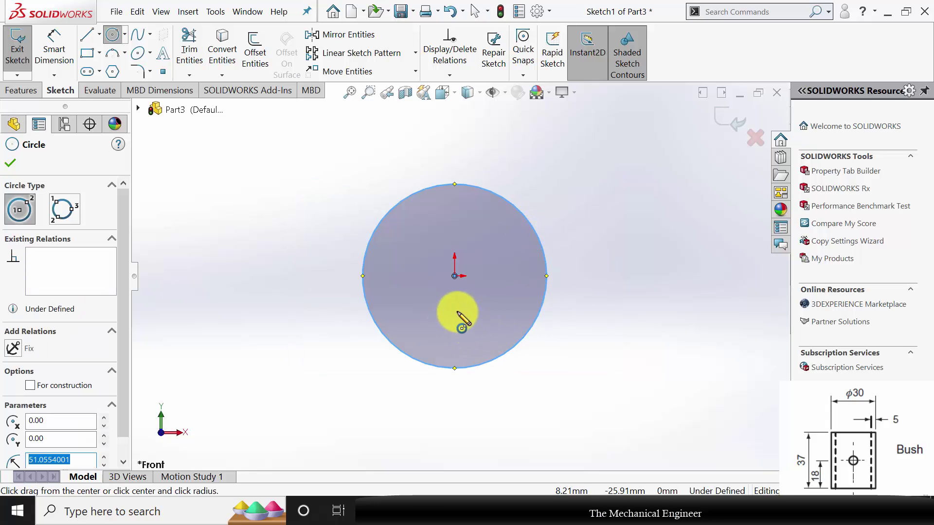
pyautogui.click(454, 276)
pyautogui.click(505, 236)
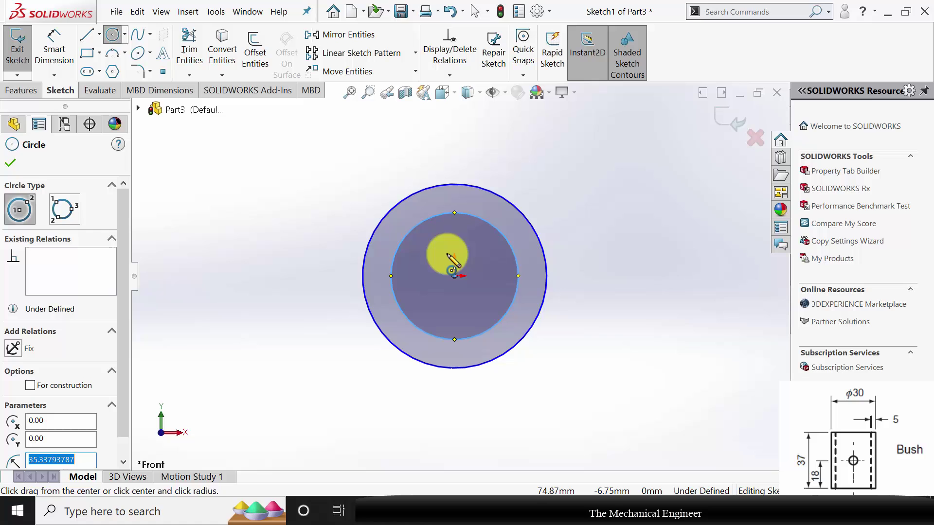
pyautogui.click(10, 163)
# Step: Dimension the outer circle's diameter as 30 mm and the inner circle's diameter as 20 mm
pyautogui.click(54, 49)
pyautogui.click(518, 215)
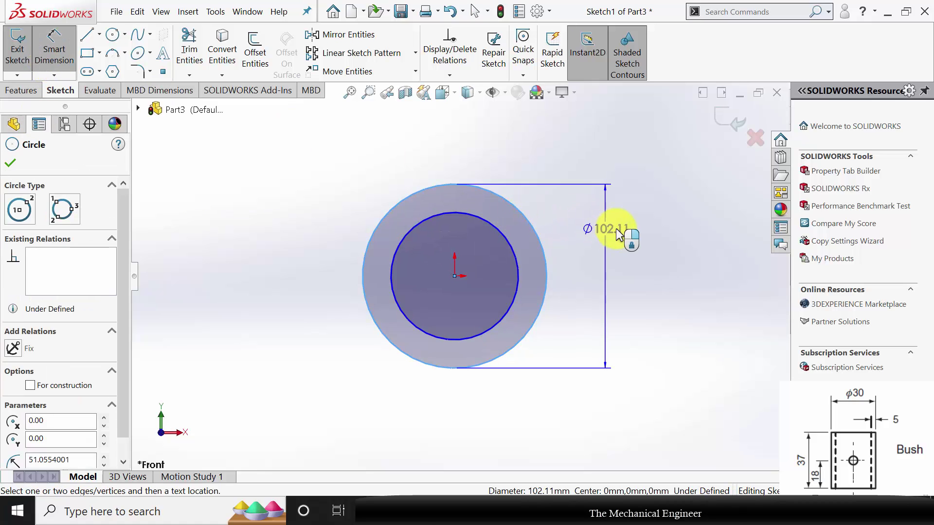
pyautogui.click(620, 230)
pyautogui.write('30')
pyautogui.press('Return')
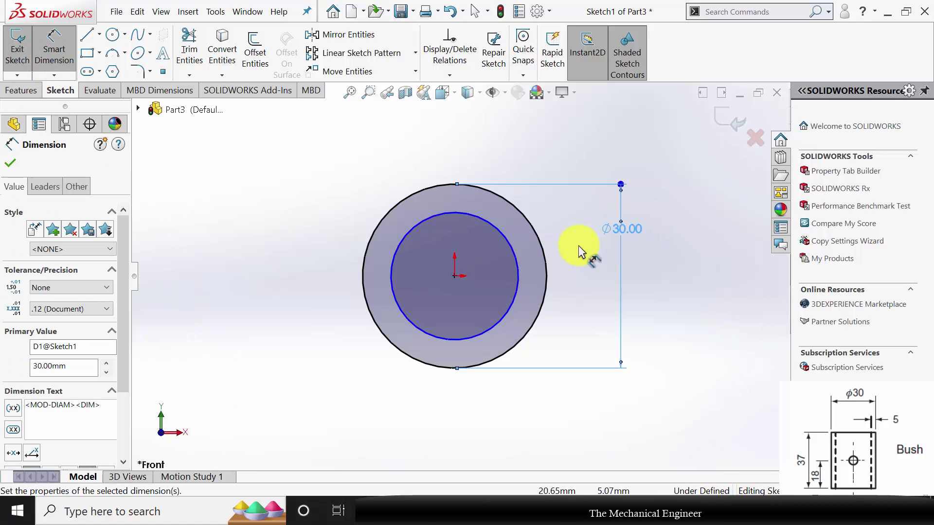
pyautogui.click(516, 263)
pyautogui.click(577, 282)
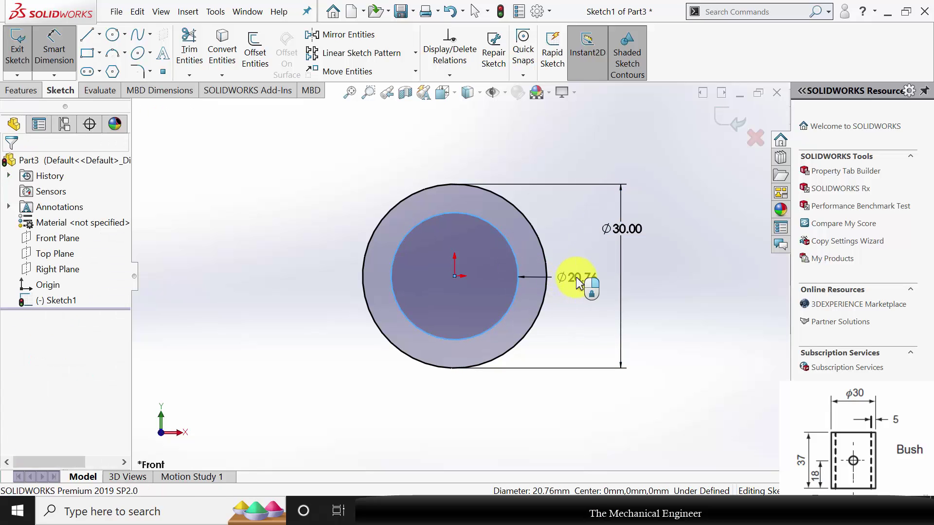
pyautogui.write('20')
pyautogui.press('Return')
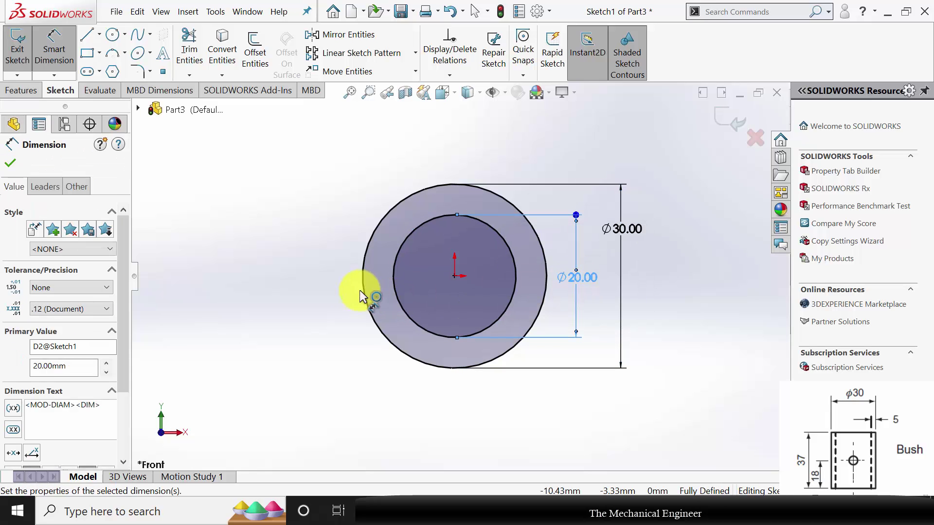
# Step: Extrude the ring profile 37 mm from the sketch plane to form the bush body
pyautogui.click(19, 90)
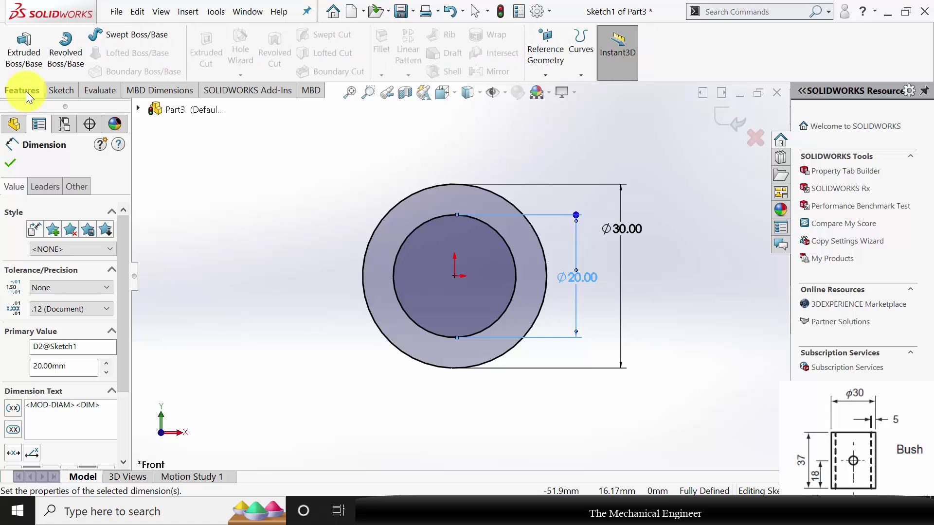
pyautogui.click(30, 68)
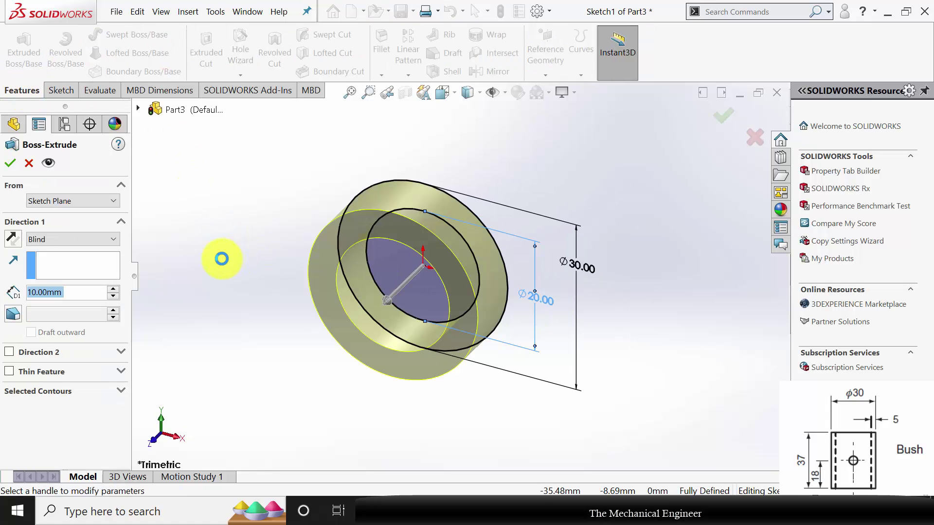
pyautogui.write('37')
pyautogui.press('Return')
pyautogui.press('Return')
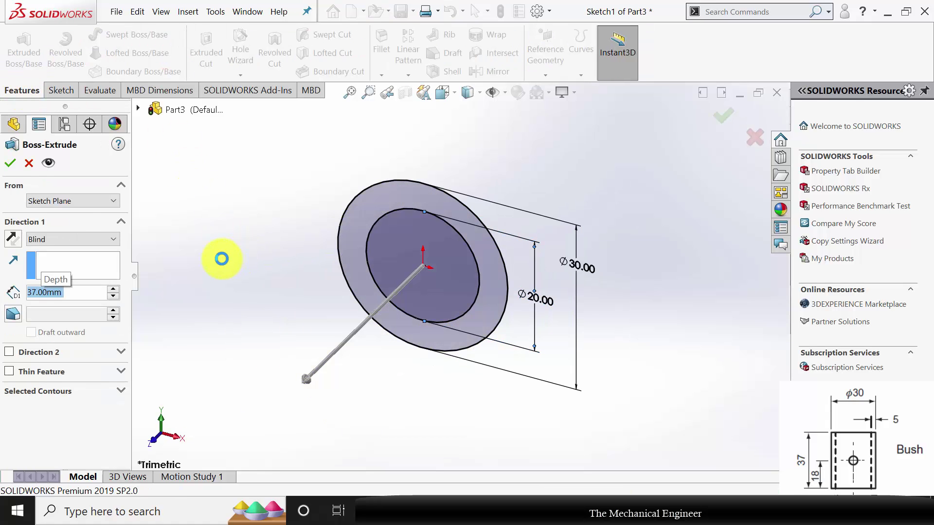
pyautogui.click(223, 230)
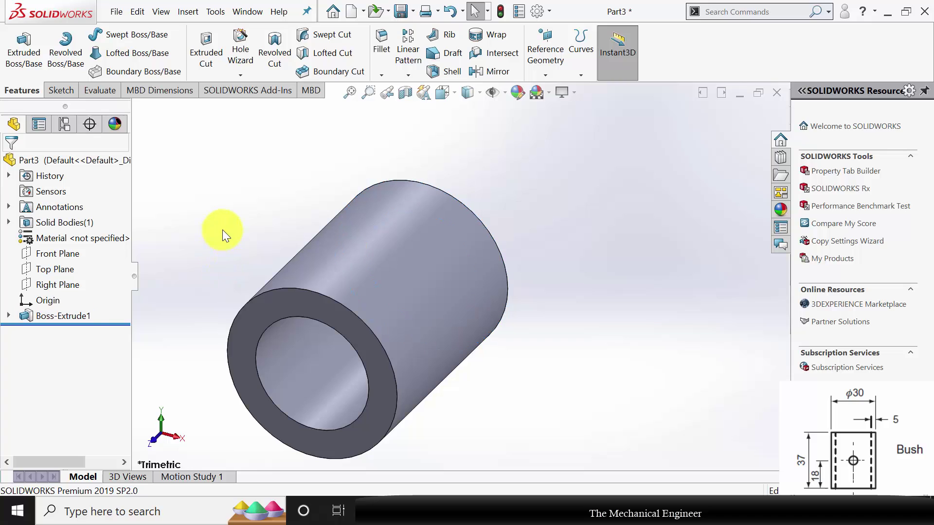
# Step: Open a sketch on the Top Plane and draw a circle of about 2.7 mm radius on the bush's centreline, near mid-length
pyautogui.click(56, 269)
pyautogui.click(71, 252)
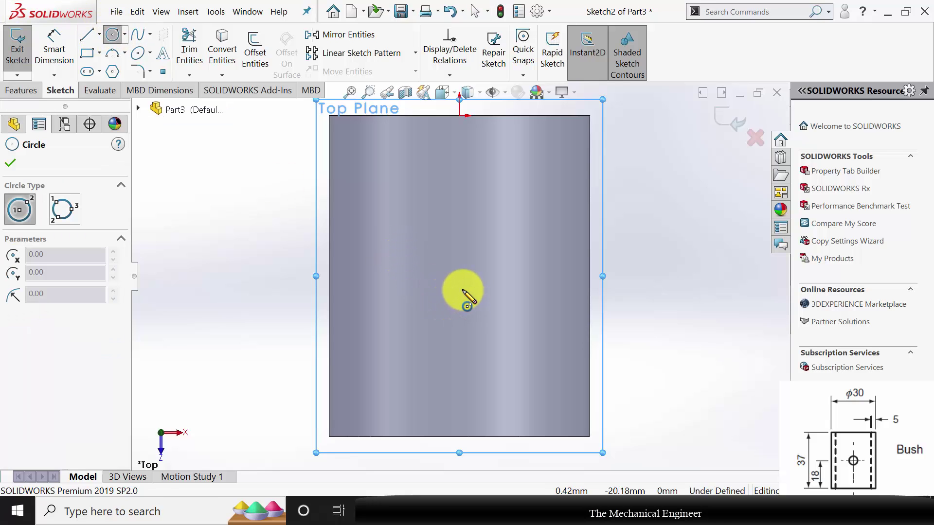
pyautogui.click(459, 287)
pyautogui.click(480, 294)
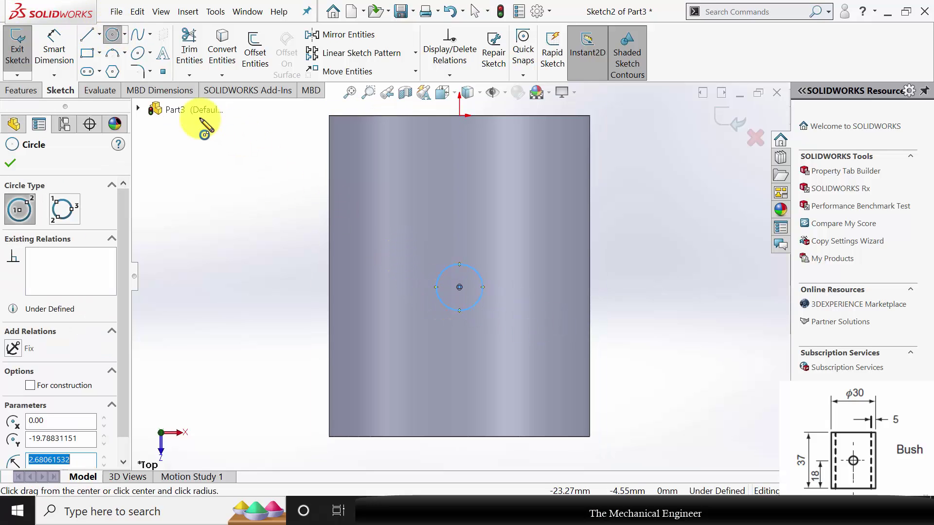
# Step: Dimension the small circle's diameter as 6 mm
pyautogui.click(53, 63)
pyautogui.click(481, 271)
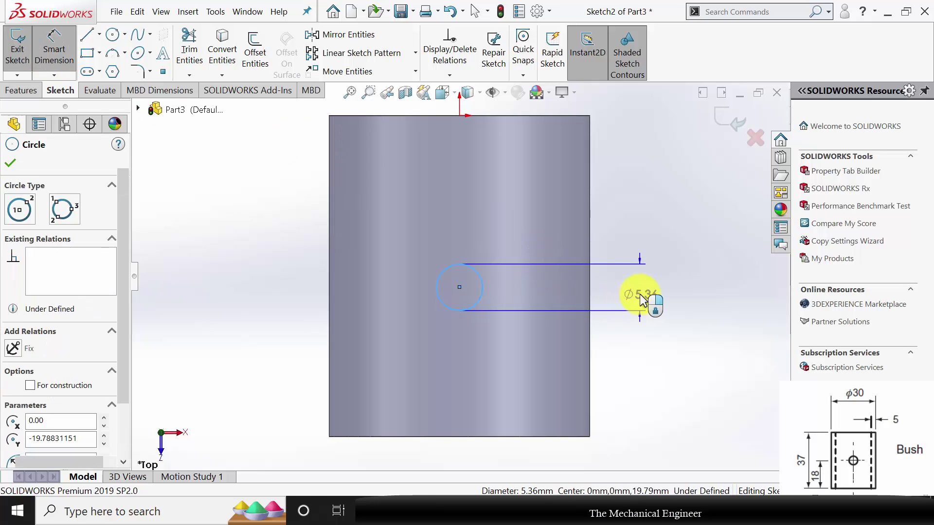
pyautogui.click(643, 294)
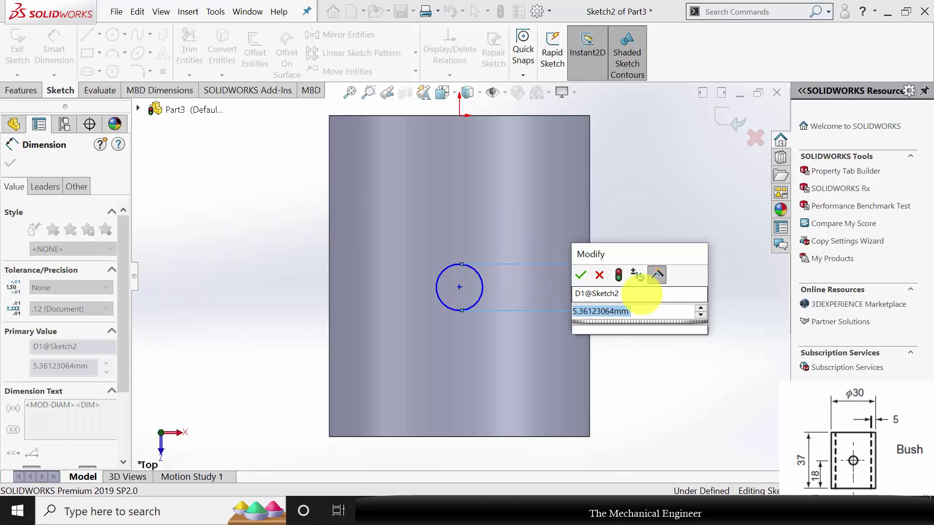
pyautogui.write('6')
pyautogui.press('Return')
pyautogui.press('Escape')
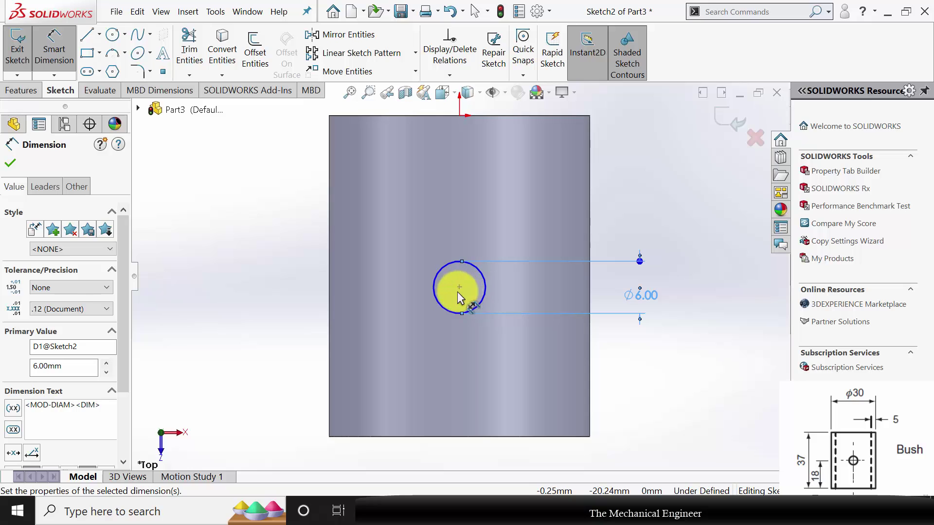
# Step: Dimension the distance from the small circle's centre to the bush's end edge opposite the origin as 18 mm
pyautogui.click(459, 288)
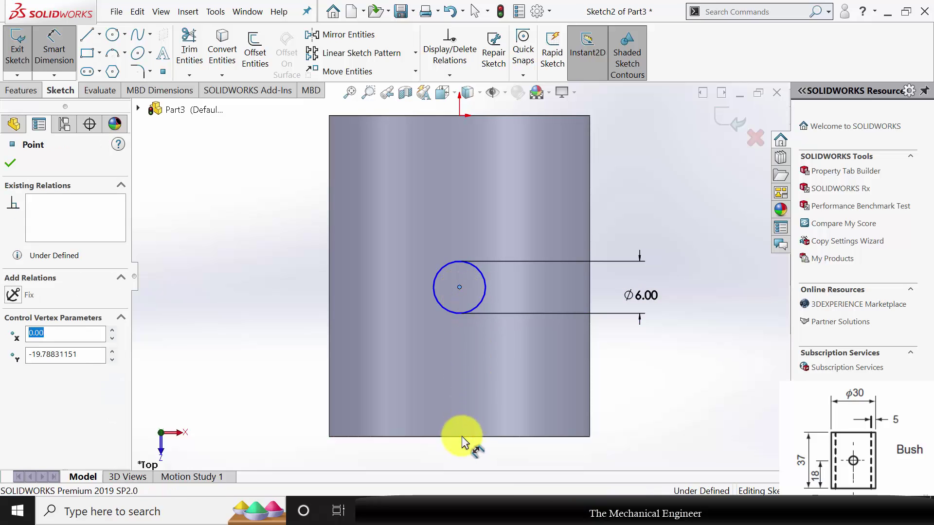
pyautogui.click(518, 442)
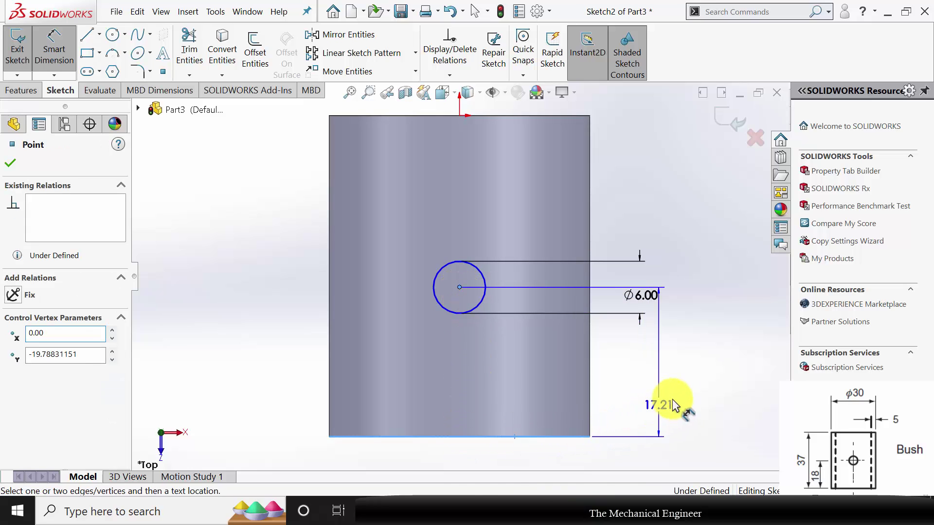
pyautogui.click(689, 389)
pyautogui.write('18')
pyautogui.press('Return')
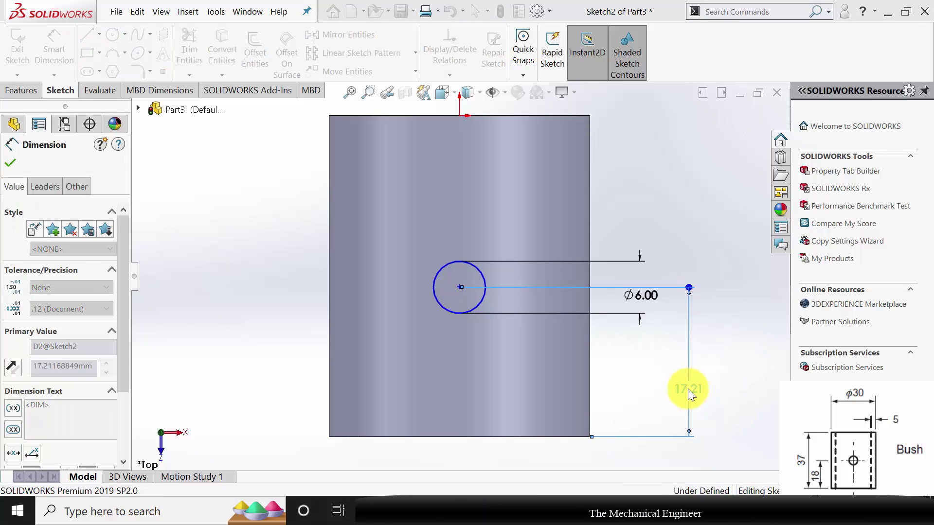
pyautogui.press('Escape')
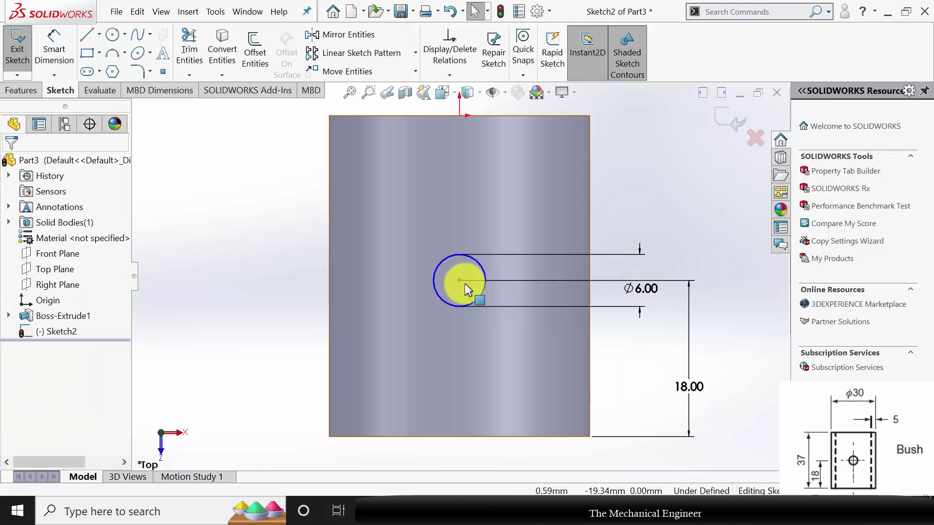
# Step: Add a Vertical relation between the small circle's centre and the origin
pyautogui.click(459, 280)
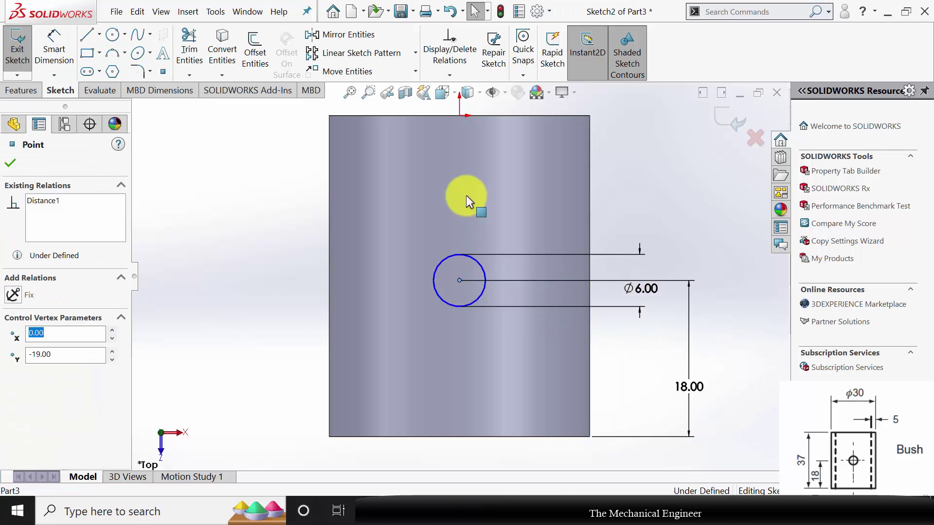
pyautogui.keyDown('ctrl'); pyautogui.click(459, 115); pyautogui.keyUp('ctrl')
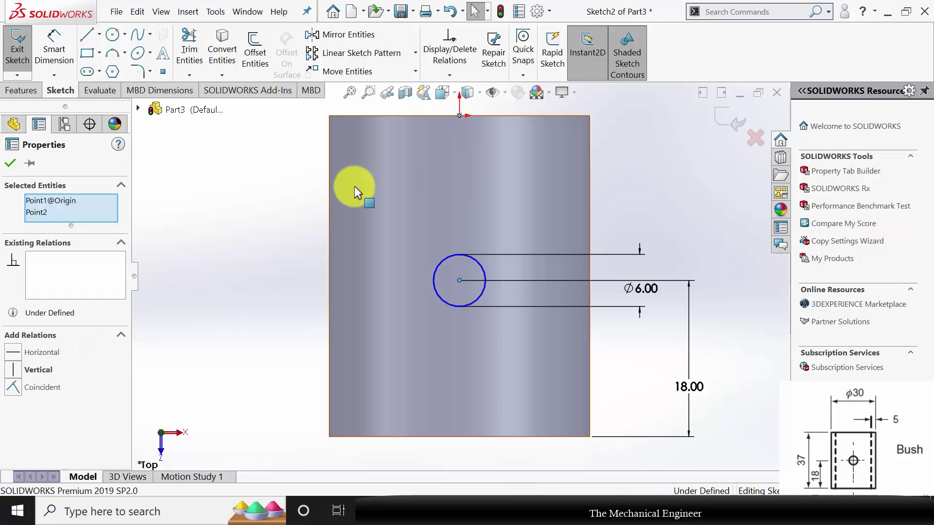
pyautogui.click(13, 369)
pyautogui.click(10, 163)
pyautogui.hotkey('shift', 'z')
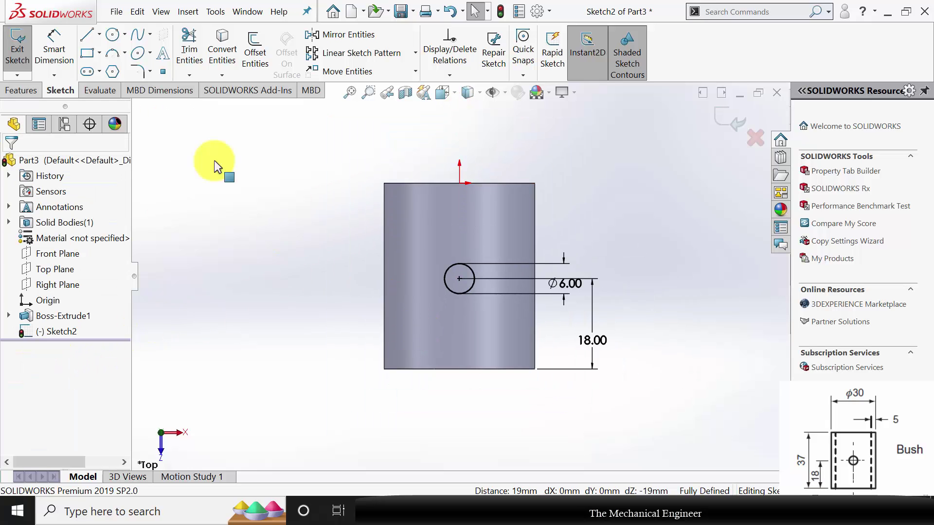
# Step: Cut the 6 mm circle through the bush in both directions with an Extruded Cut set to Through All - Both
pyautogui.click(22, 90)
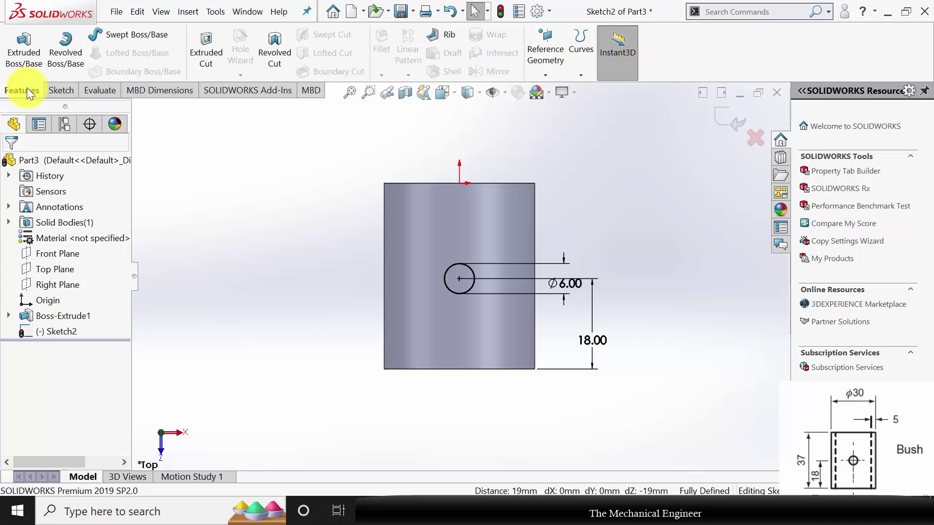
pyautogui.click(209, 57)
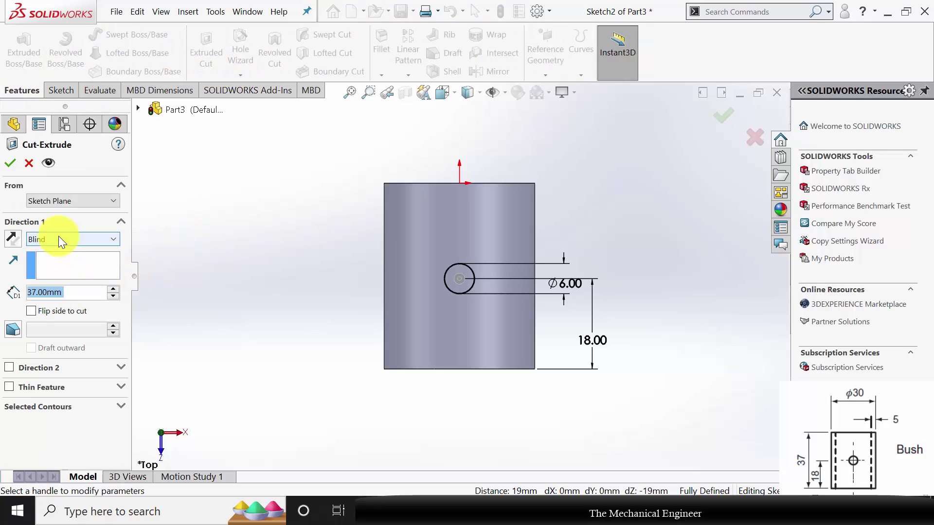
pyautogui.click(59, 239)
pyautogui.click(85, 273)
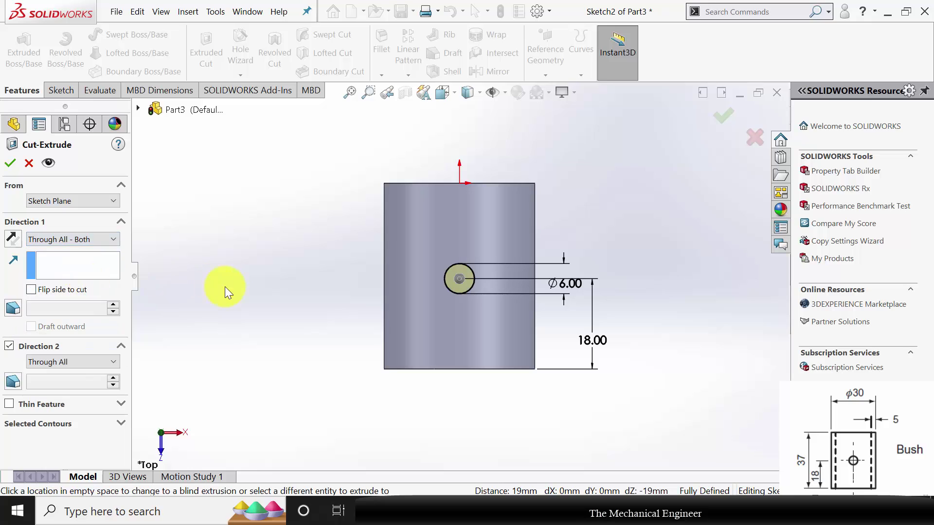
pyautogui.moveTo(264, 372); pyautogui.dragTo(252, 261, button='middle')
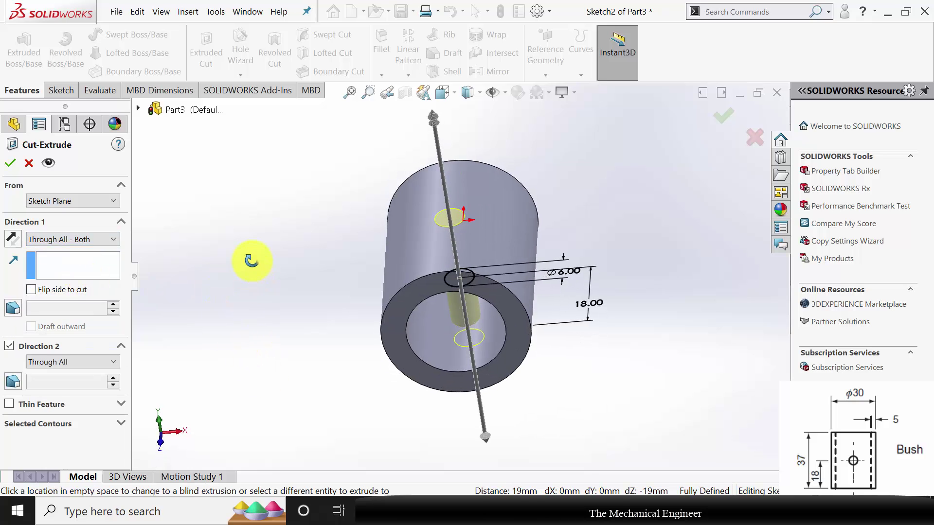
pyautogui.click(11, 165)
# Step: Assign the Rubber material to the bush and save the part as Part3
pyautogui.rightClick(48, 239)
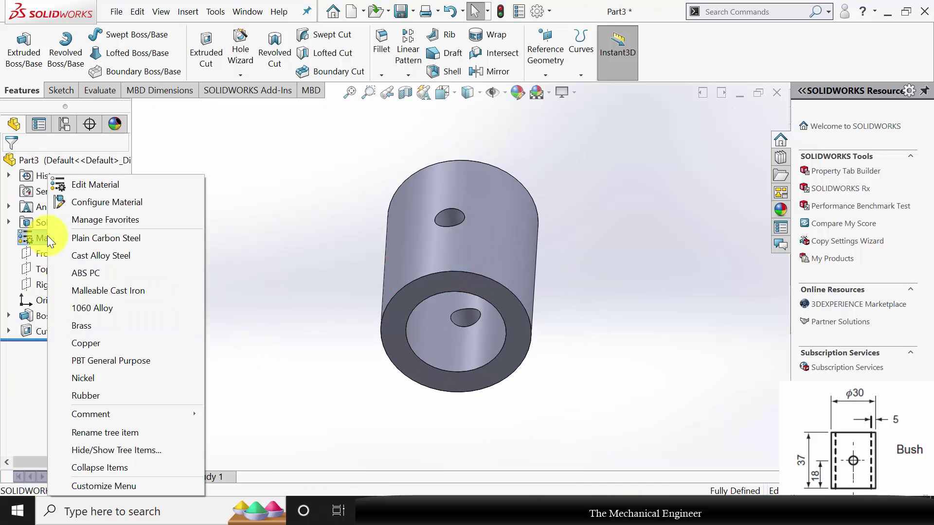
pyautogui.click(126, 395)
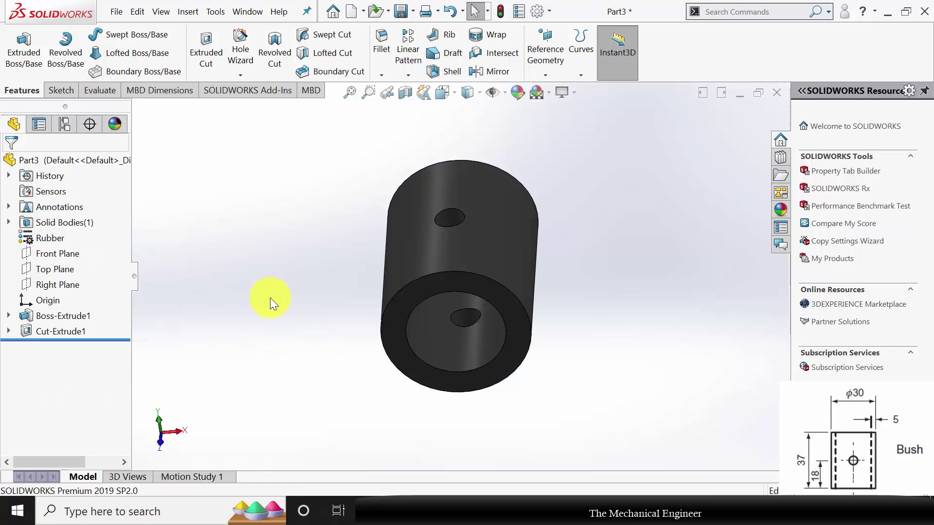
pyautogui.hotkey('ctrl', 's')
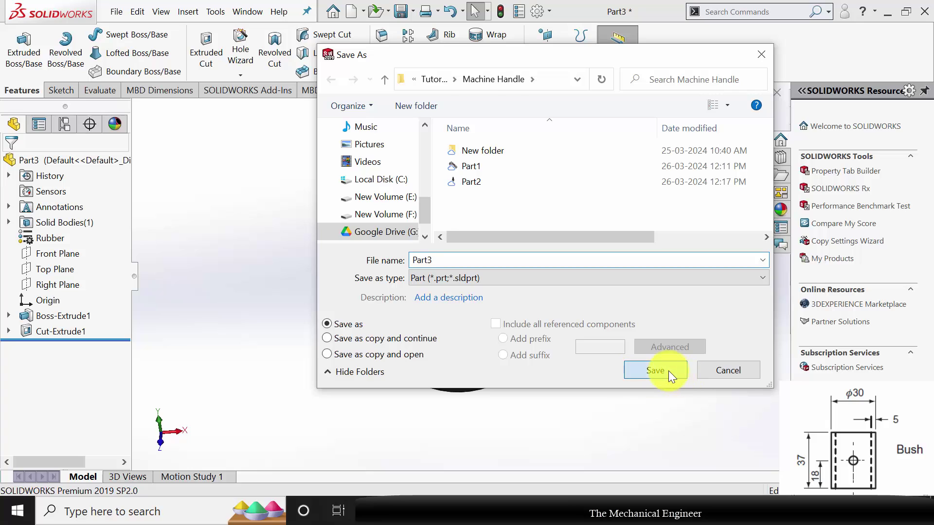
pyautogui.click(669, 370)
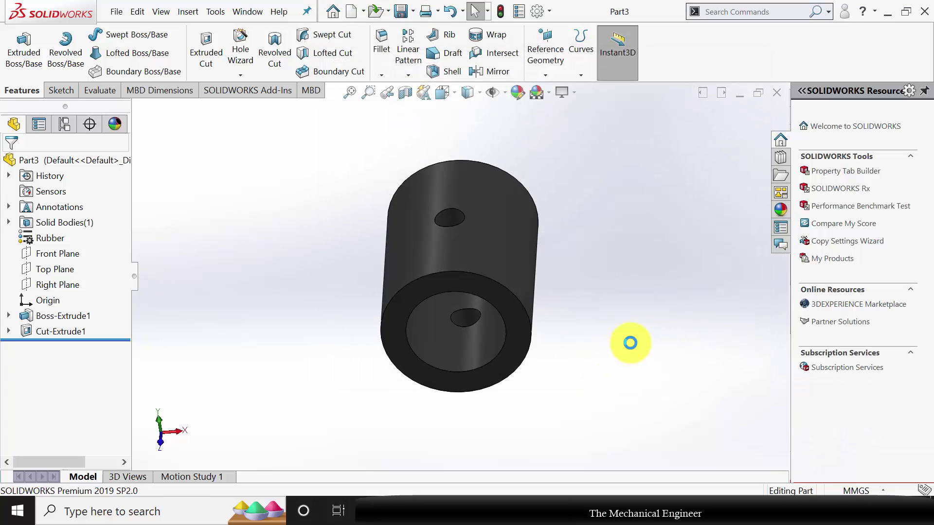
# Step: Close the bush document and start a new part with a sketch on the Front Plane
pyautogui.click(780, 93)
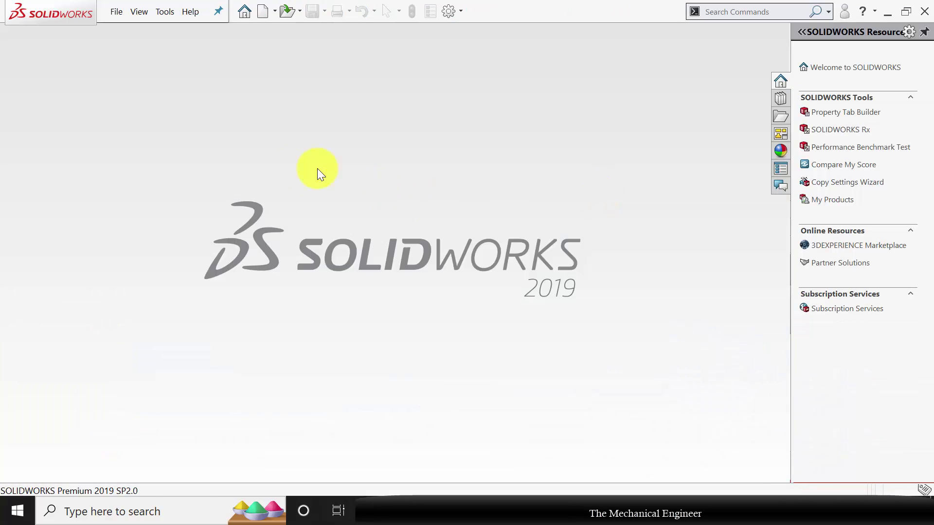
pyautogui.click(263, 11)
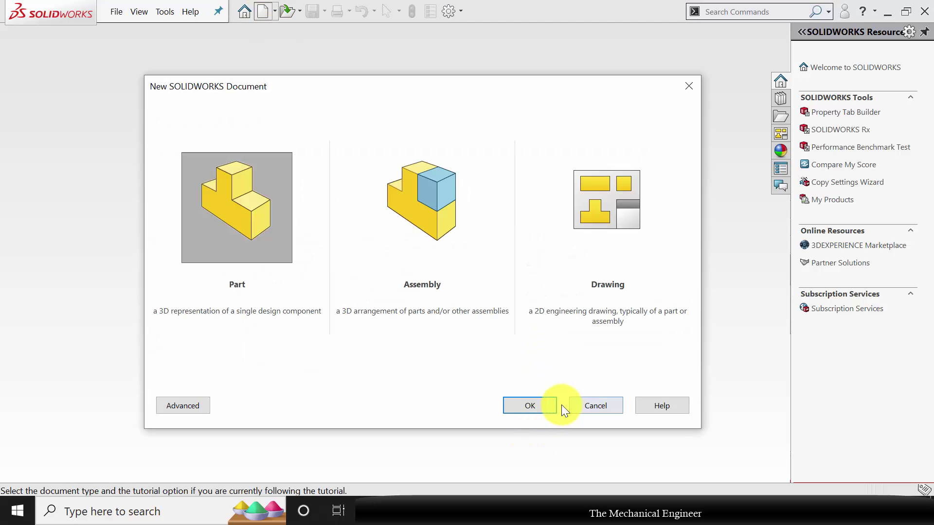
pyautogui.click(526, 404)
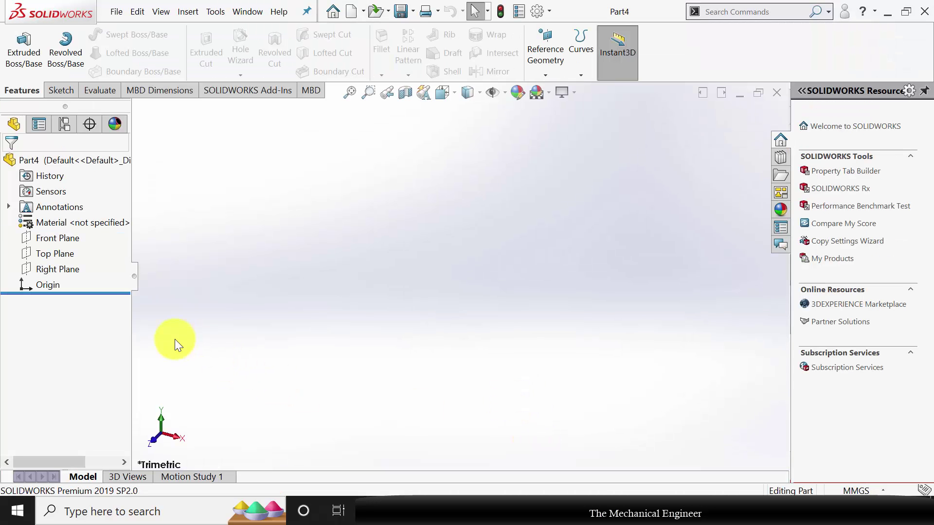
pyautogui.click(54, 239)
pyautogui.click(67, 226)
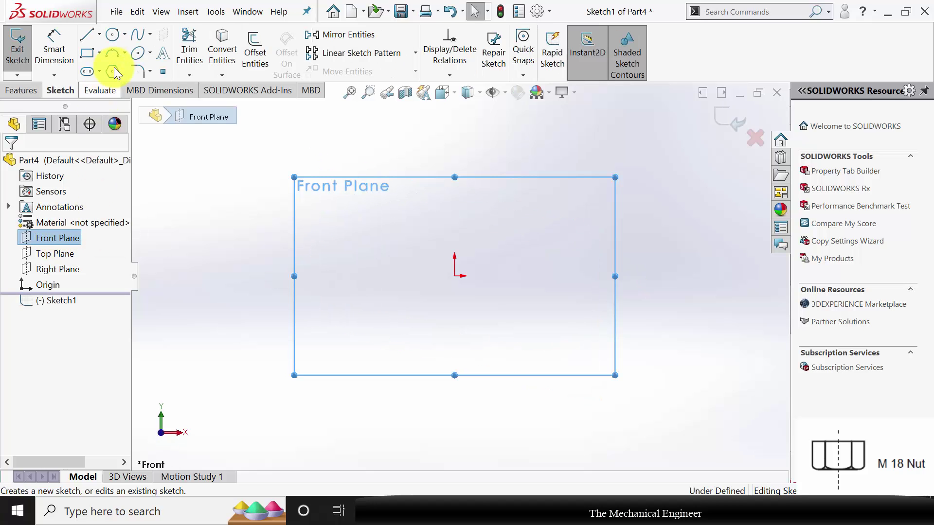
# Step: Sketch a hexagon about 94 mm from centre to corner and a circle of about 53 mm radius inside it, both centred on the origin
pyautogui.click(455, 276)
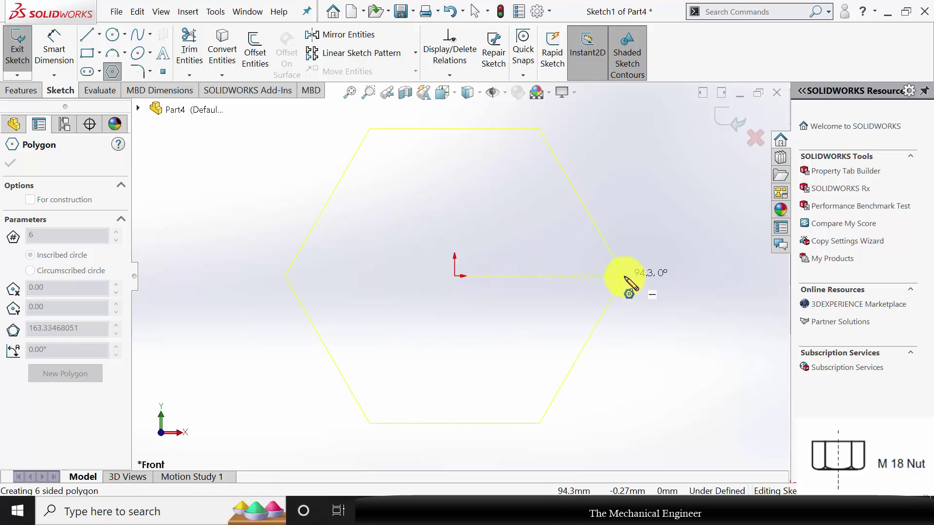
pyautogui.click(624, 276)
pyautogui.click(111, 35)
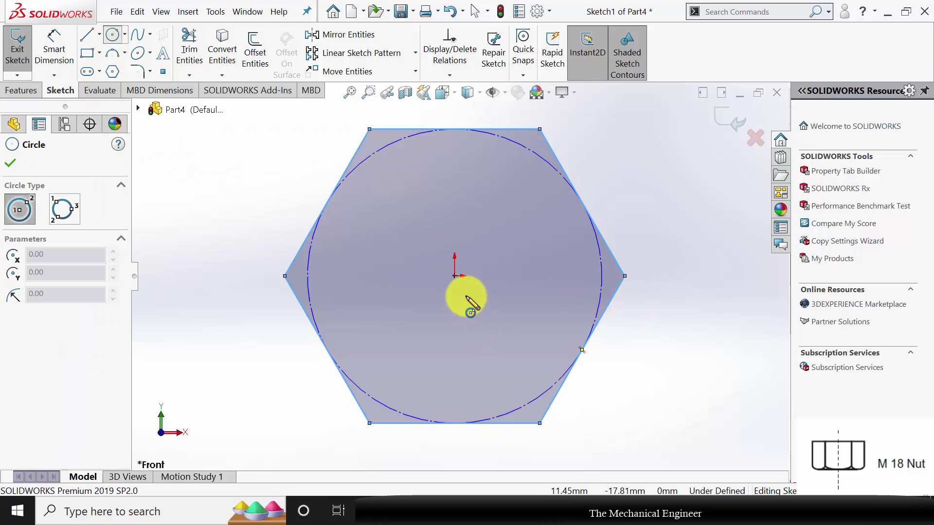
pyautogui.click(454, 276)
pyautogui.click(547, 246)
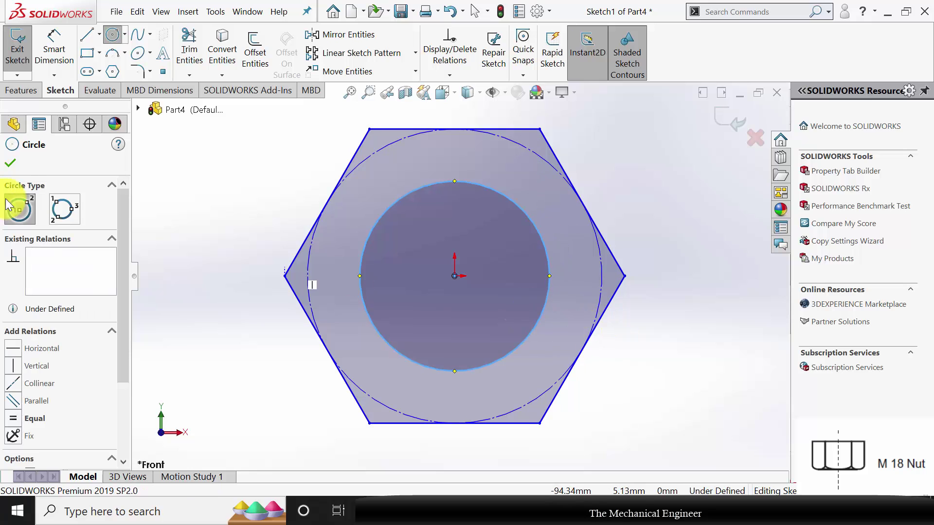
pyautogui.click(12, 160)
# Step: Dimension the inner circle's diameter as 18 mm
pyautogui.click(53, 46)
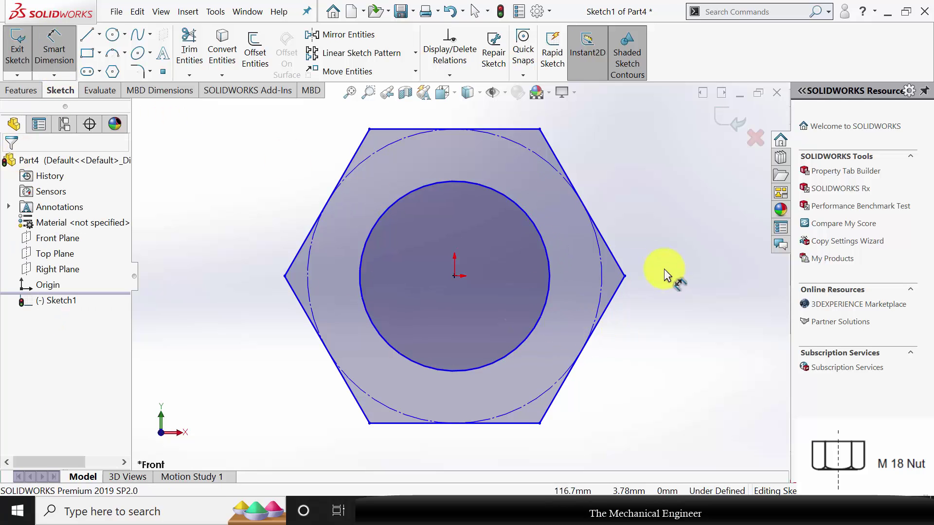
pyautogui.click(543, 248)
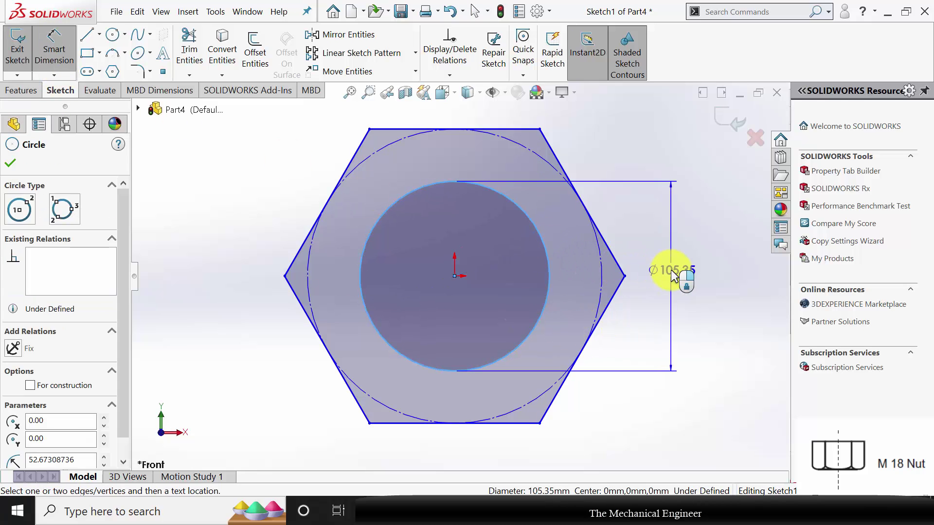
pyautogui.click(672, 276)
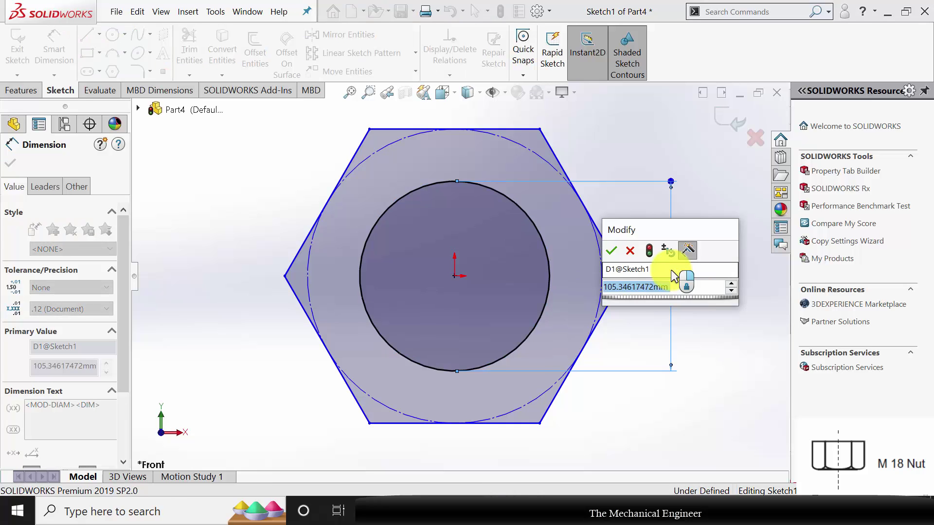
pyautogui.write('18')
pyautogui.press('Return')
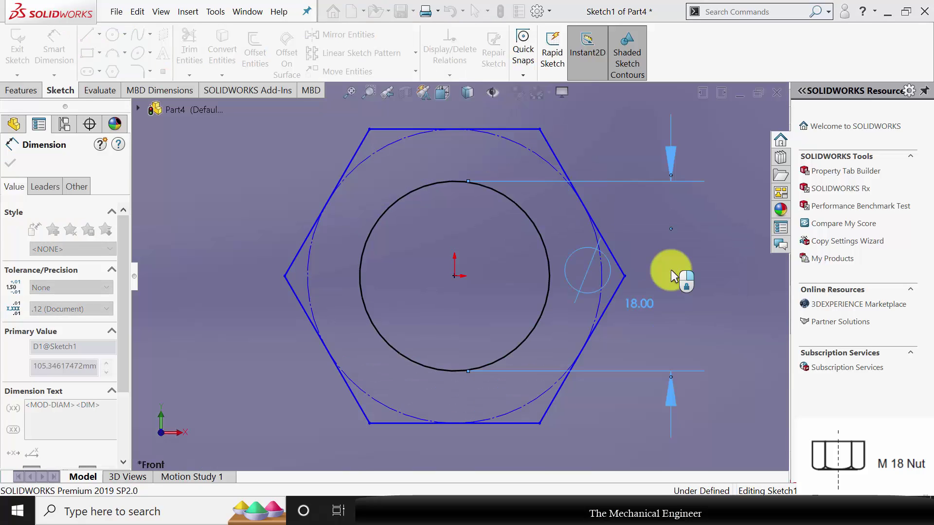
# Step: Dimension the diameter of the hexagon's inscribed construction circle as 28 mm
pyautogui.click(603, 277)
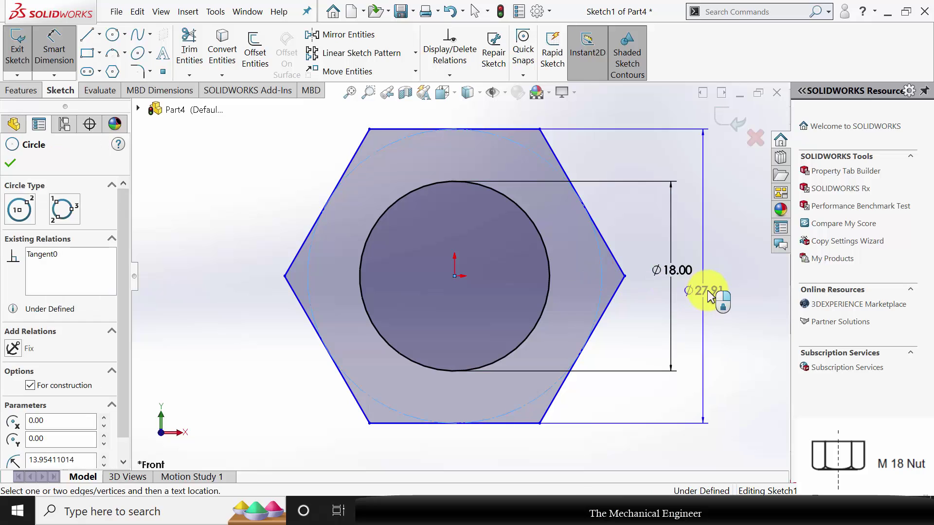
pyautogui.click(719, 293)
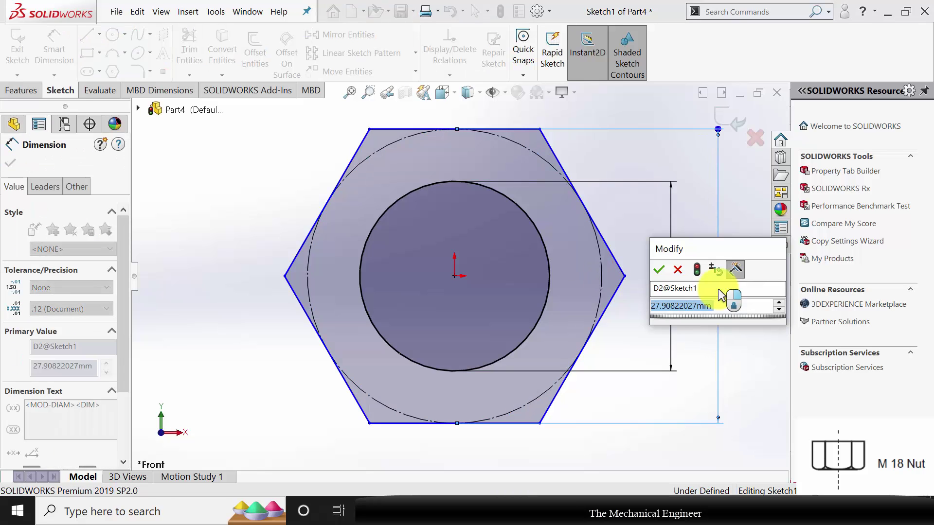
pyautogui.write('28')
pyautogui.press('Return')
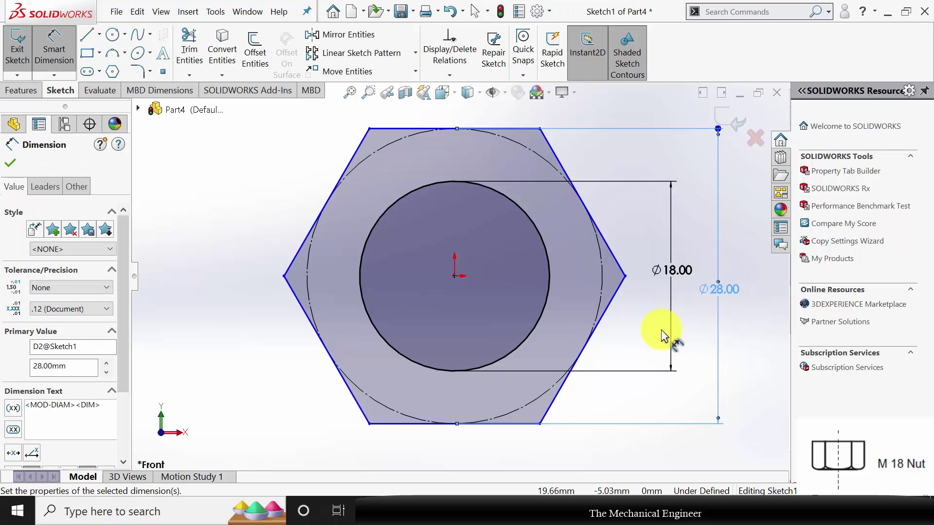
pyautogui.press('f')
pyautogui.click(9, 163)
# Step: Extrude the hexagonal nut profile with its round hole to a blind depth of 10 mm
pyautogui.click(22, 92)
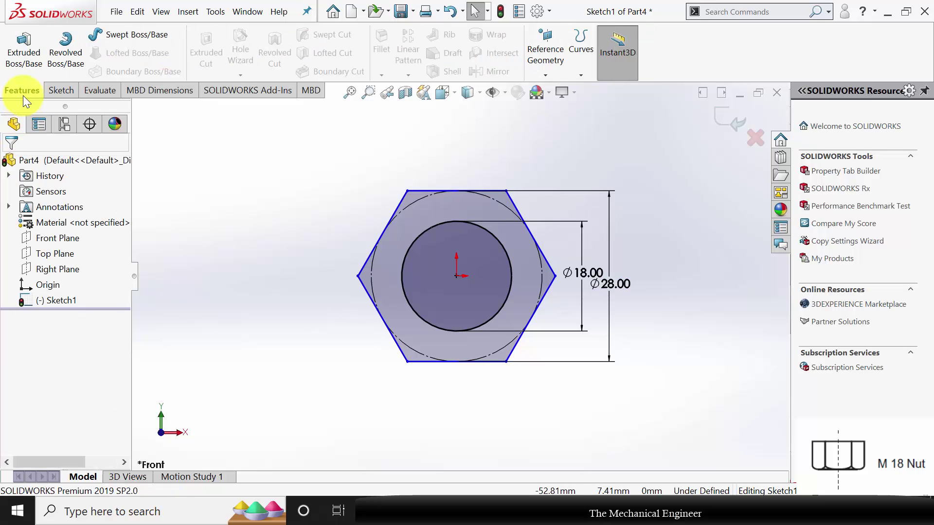
pyautogui.click(22, 51)
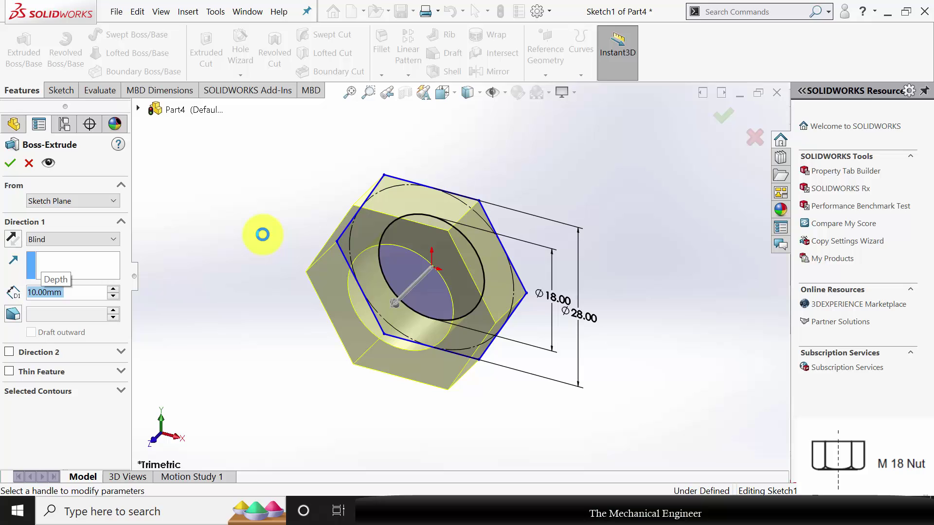
pyautogui.click(10, 162)
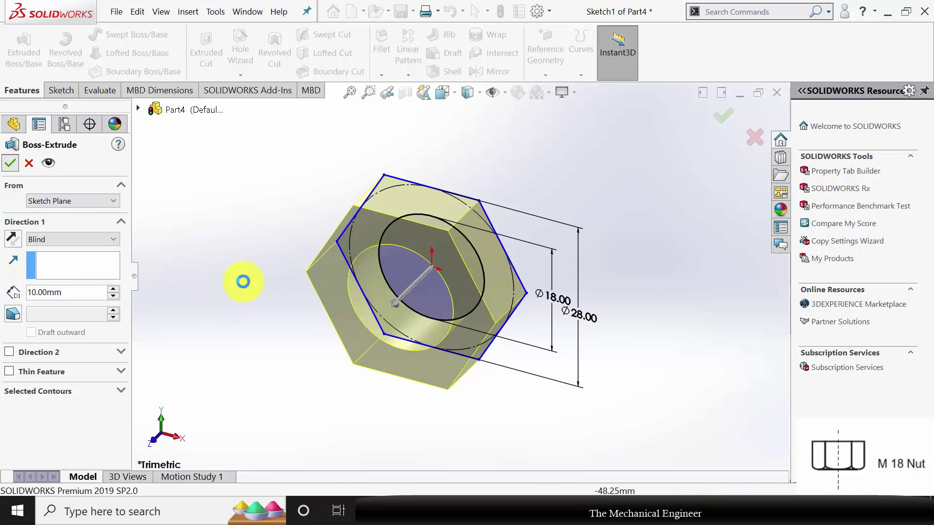
# Step: Set up a thread on the nut's hole edge, starting at the front face and ending up to the hole's opposite edge
pyautogui.click(240, 75)
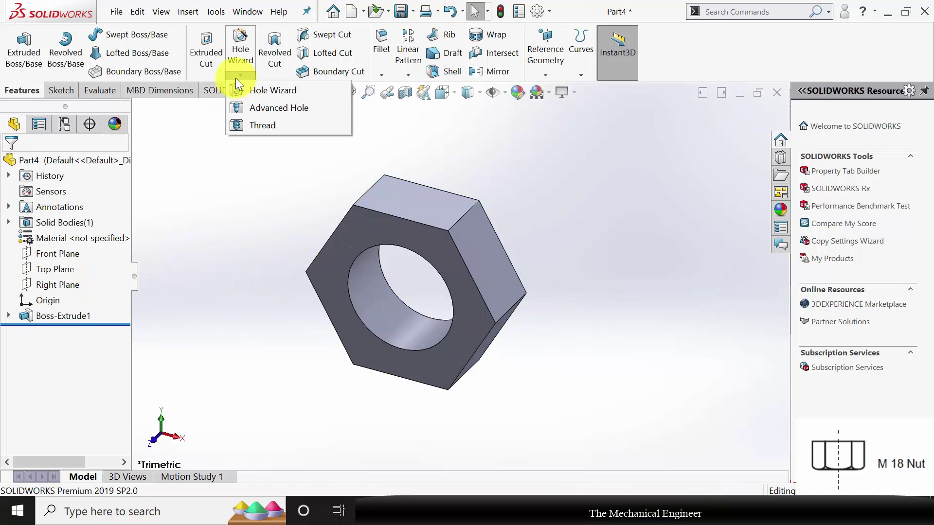
pyautogui.click(270, 125)
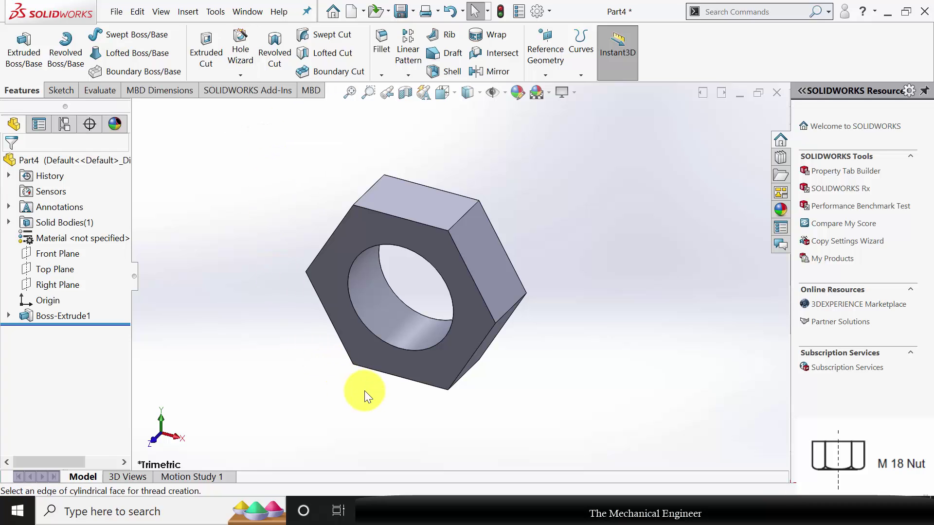
pyautogui.click(367, 329)
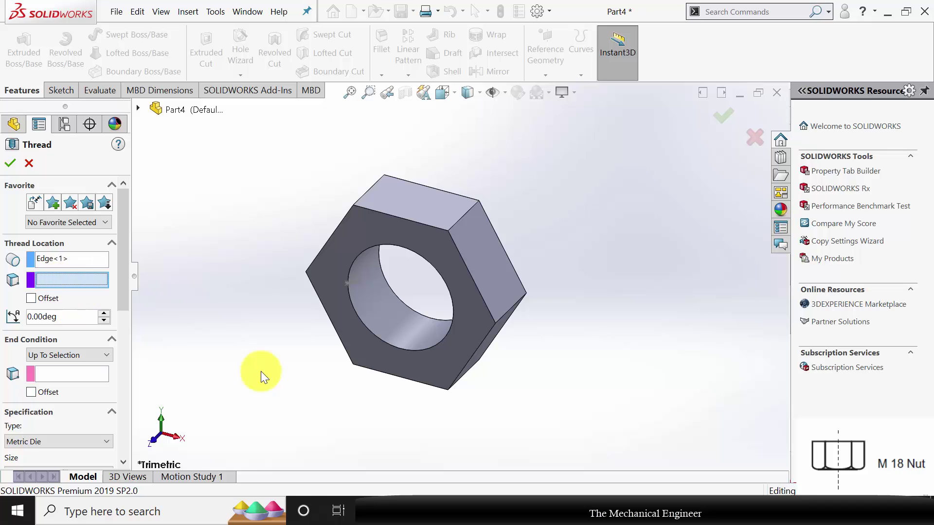
pyautogui.click(435, 373)
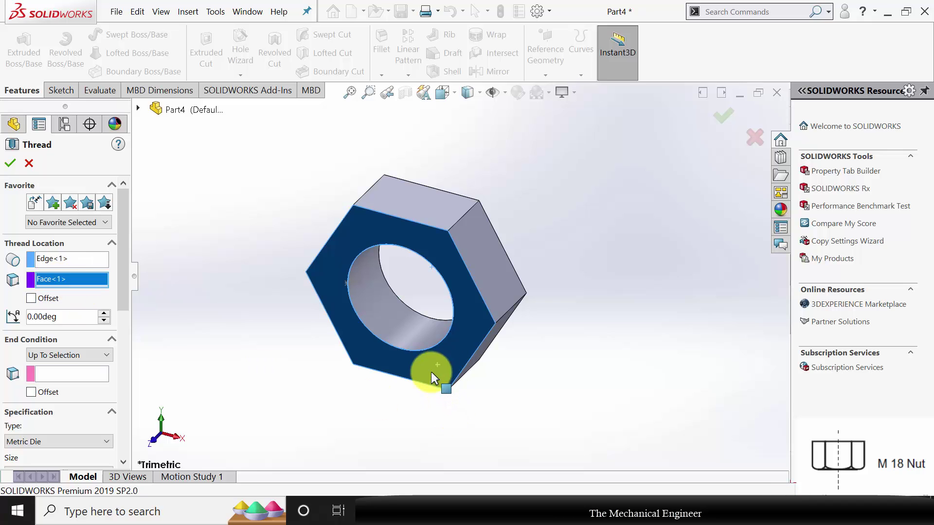
pyautogui.click(86, 374)
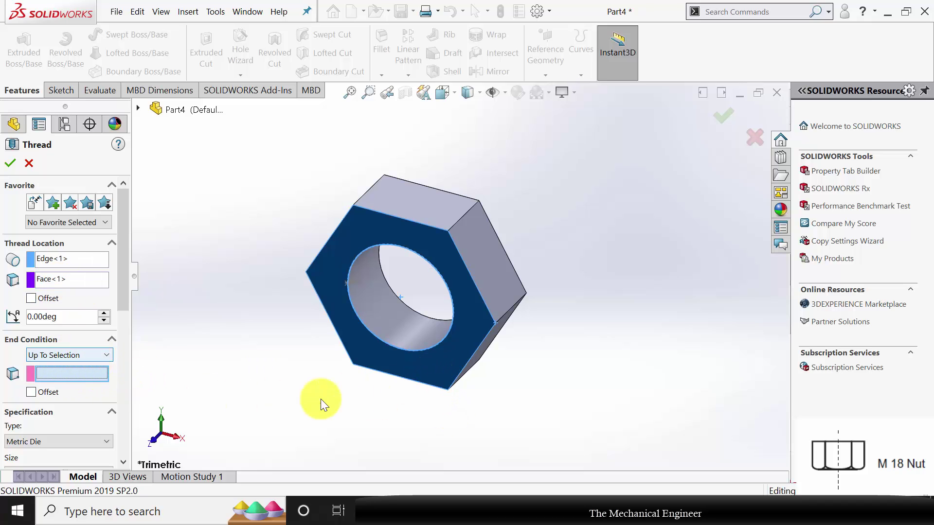
pyautogui.moveTo(485, 388); pyautogui.dragTo(490, 302, button='middle')
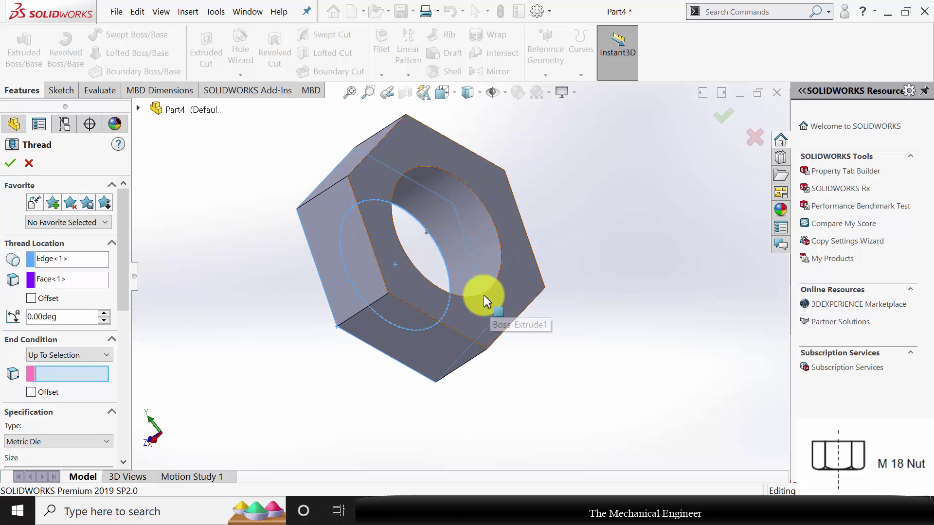
pyautogui.click(480, 293)
pyautogui.moveTo(313, 357); pyautogui.dragTo(409, 306, button='middle')
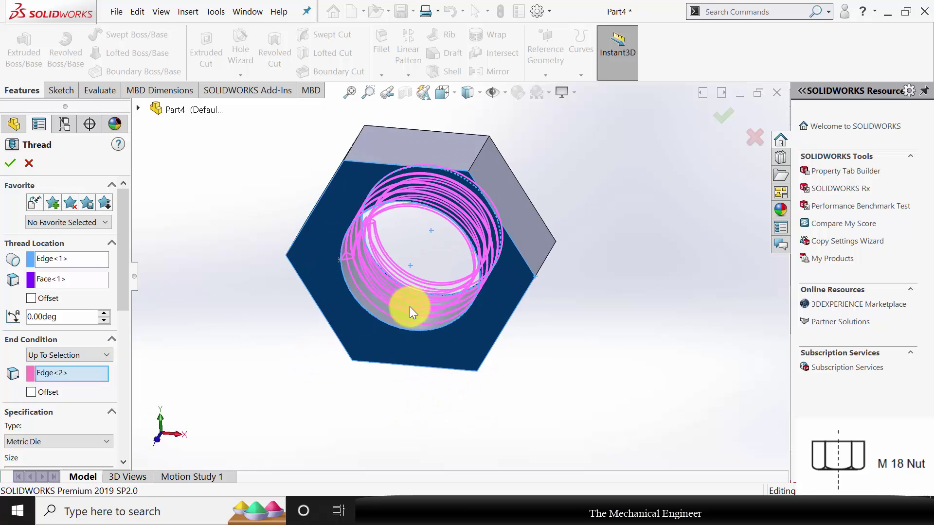
# Step: Make it an extruded right-hand thread, trimmed with the start and end faces, and create it
pyautogui.moveTo(125, 221); pyautogui.dragTo(138, 348)
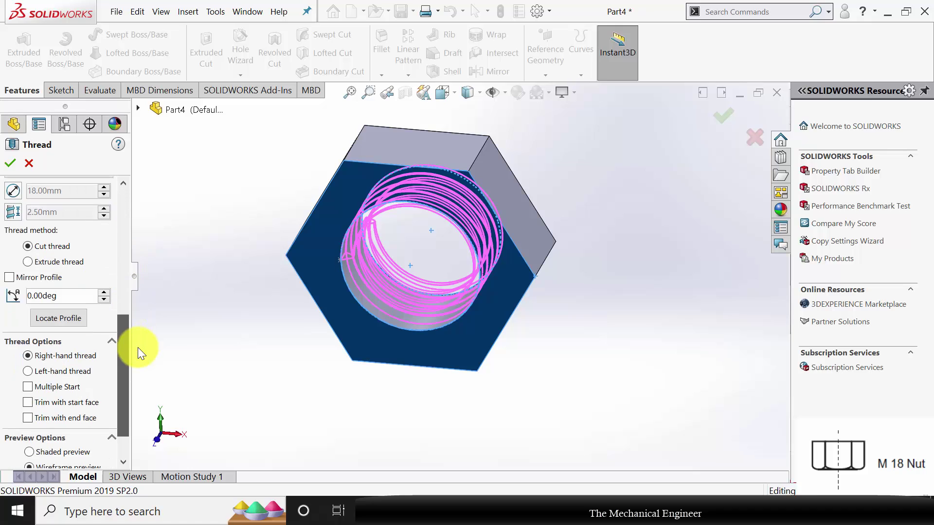
pyautogui.click(51, 417)
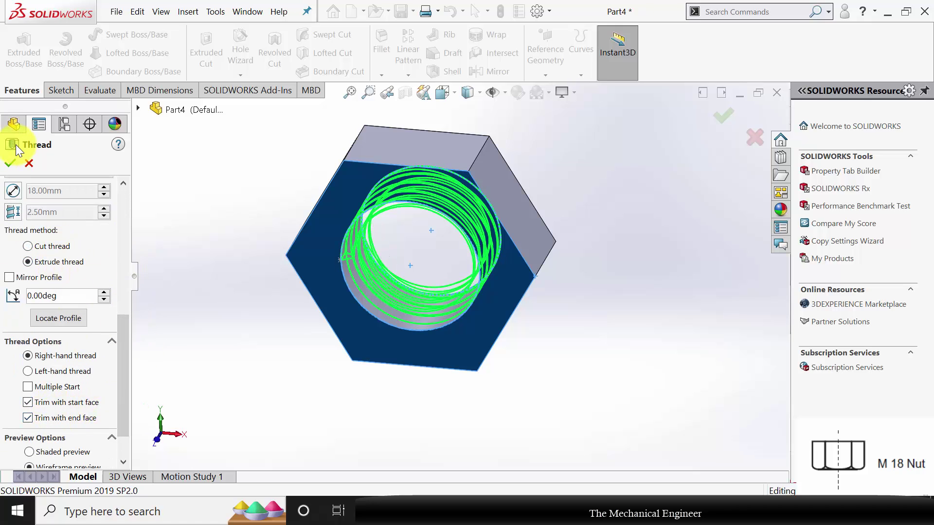
pyautogui.click(13, 164)
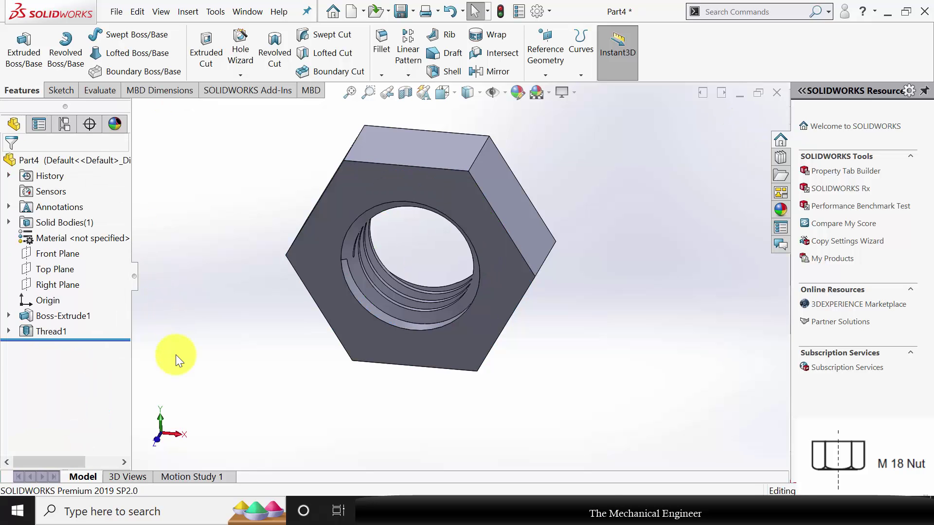
# Step: Assign Cast Alloy Steel as the material of the nut
pyautogui.moveTo(267, 362); pyautogui.dragTo(293, 317, button='middle')
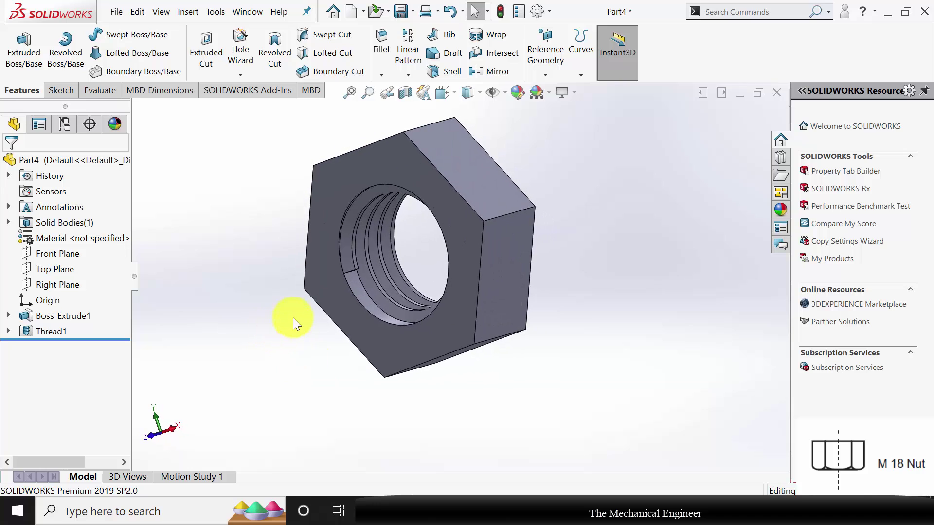
pyautogui.rightClick(85, 238)
pyautogui.click(128, 253)
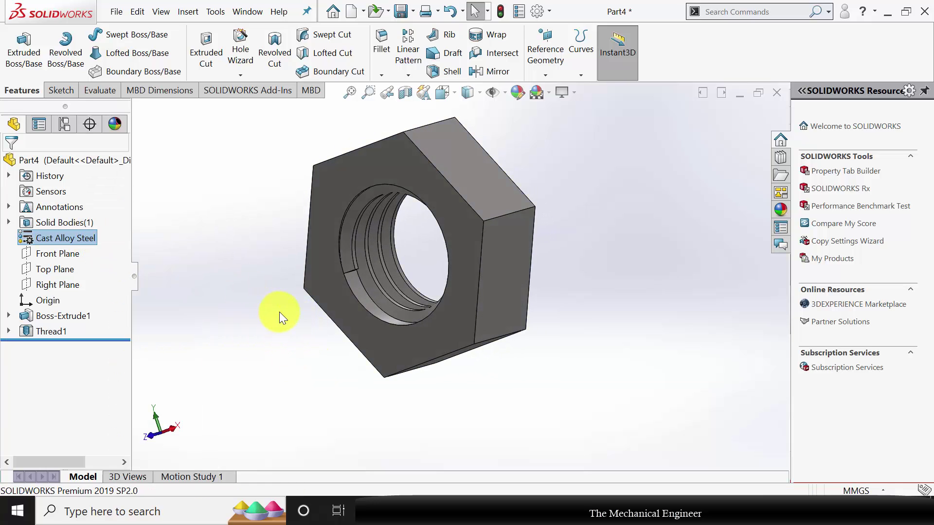
# Step: Save the nut as Part4 in the Machine Handle folder, rebuilding it before saving, and close the document
pyautogui.hotkey('ctrl', 's')
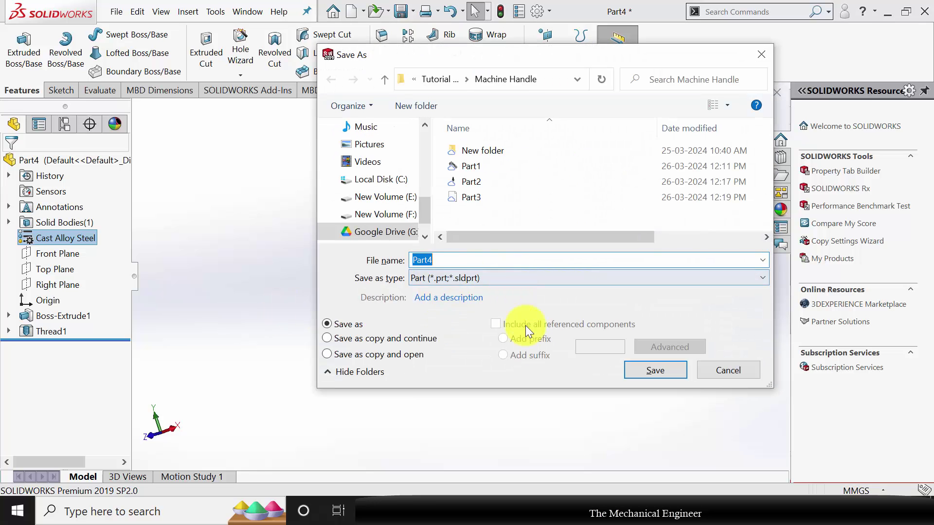
pyautogui.click(652, 369)
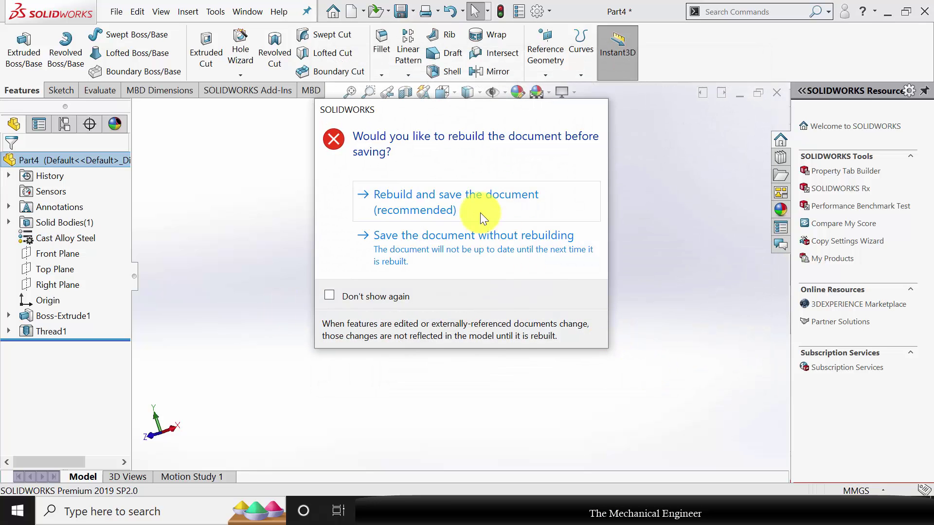
pyautogui.click(508, 209)
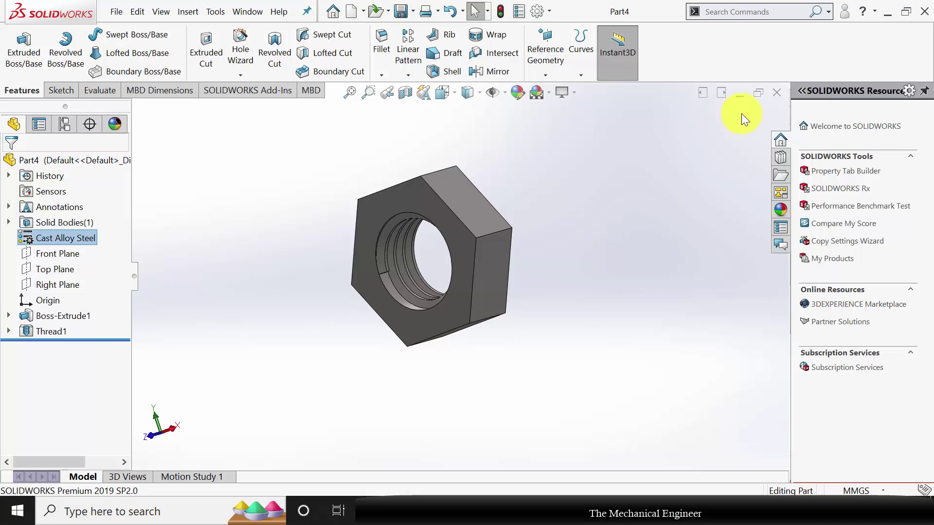
pyautogui.click(775, 94)
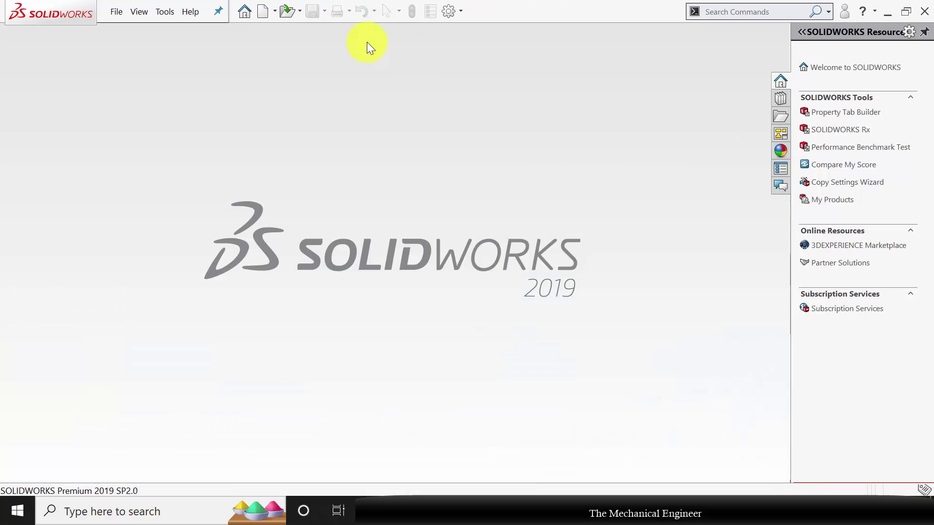
# Step: Create a new assembly and insert the handle arm Part1 at the origin
pyautogui.click(265, 13)
pyautogui.click(419, 245)
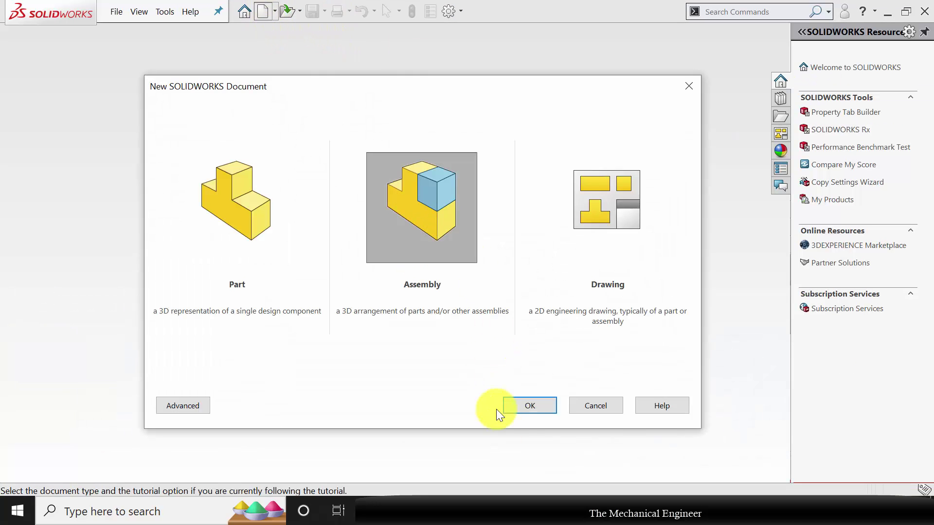
pyautogui.click(523, 407)
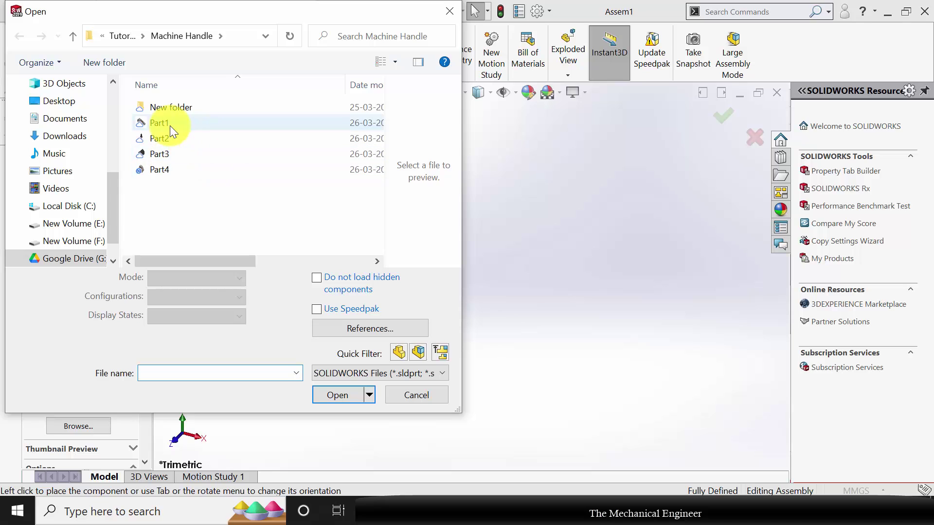
pyautogui.click(165, 124)
pyautogui.click(334, 369)
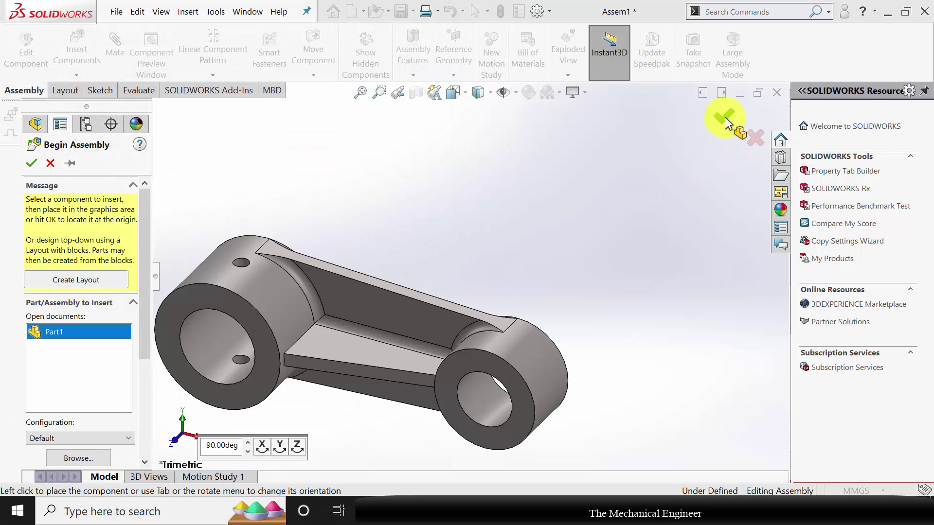
pyautogui.click(146, 210)
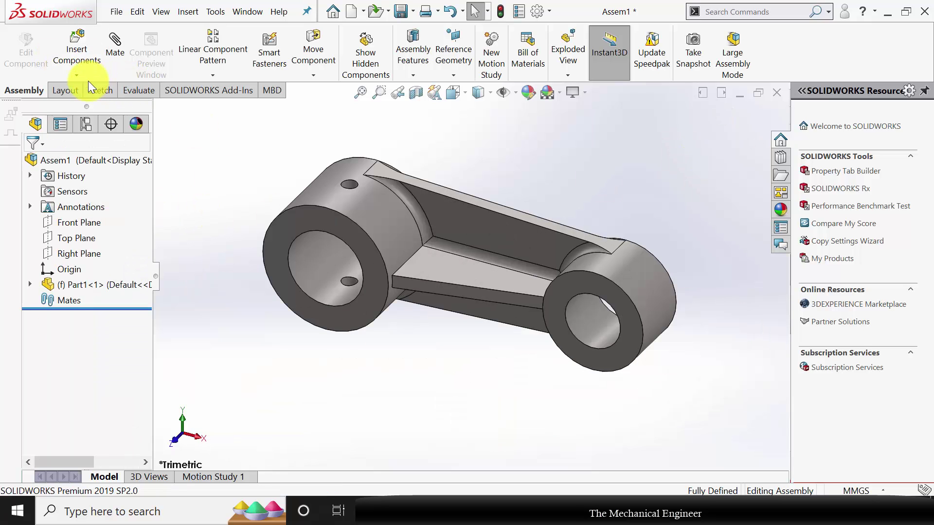
# Step: Insert the stud Part2, rotated in 90-degree increments until its threaded end faces forward, and place it beside the arm's small boss
pyautogui.click(77, 51)
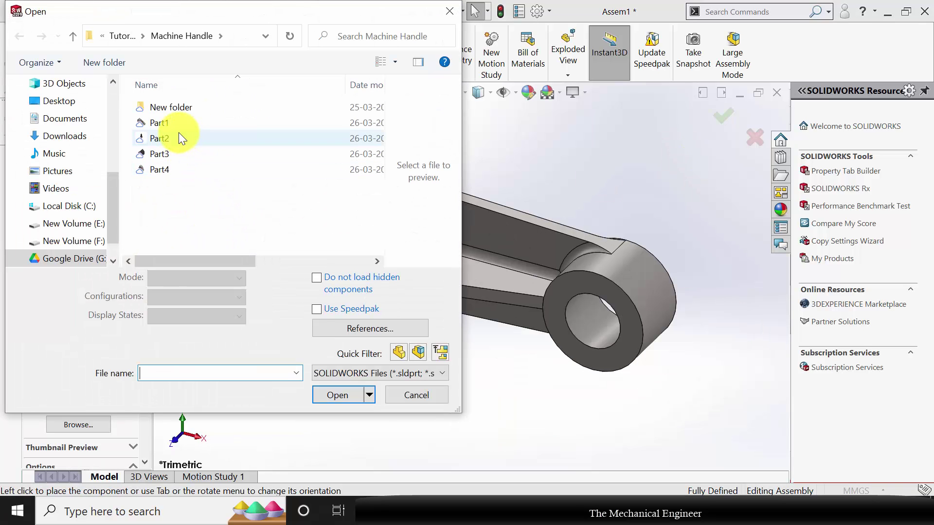
pyautogui.click(177, 138)
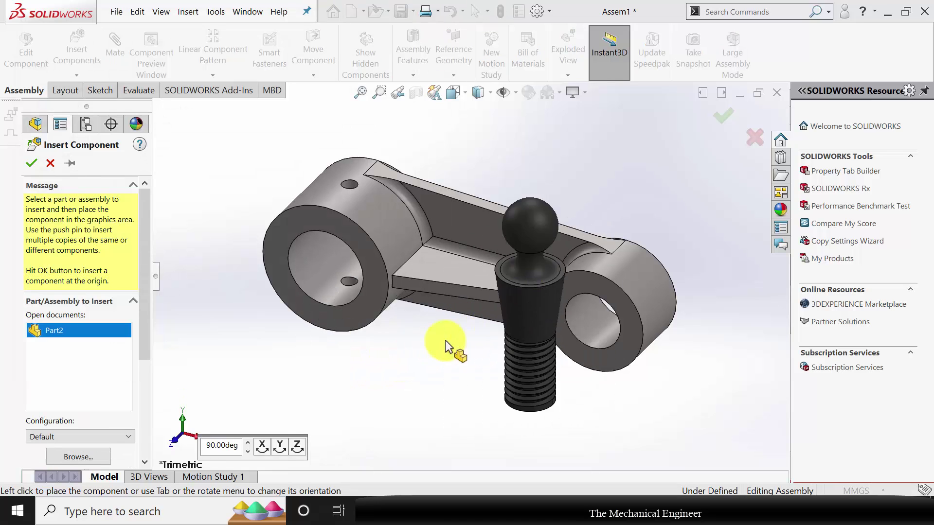
pyautogui.click(282, 445)
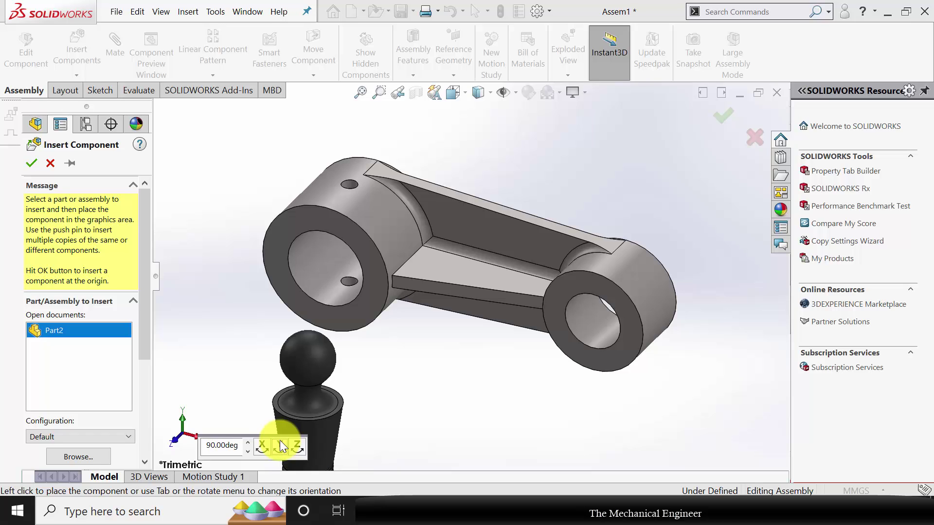
pyautogui.click(296, 447)
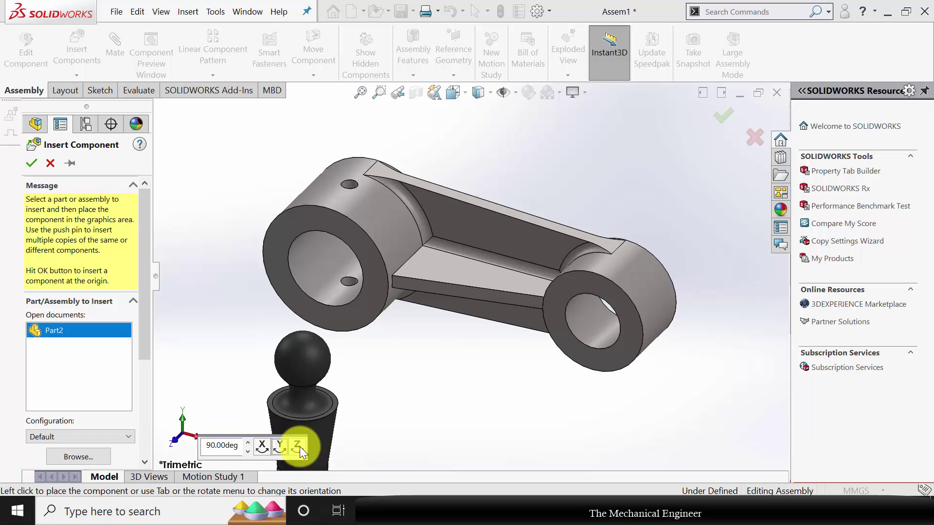
pyautogui.click(265, 445)
pyautogui.click(261, 445)
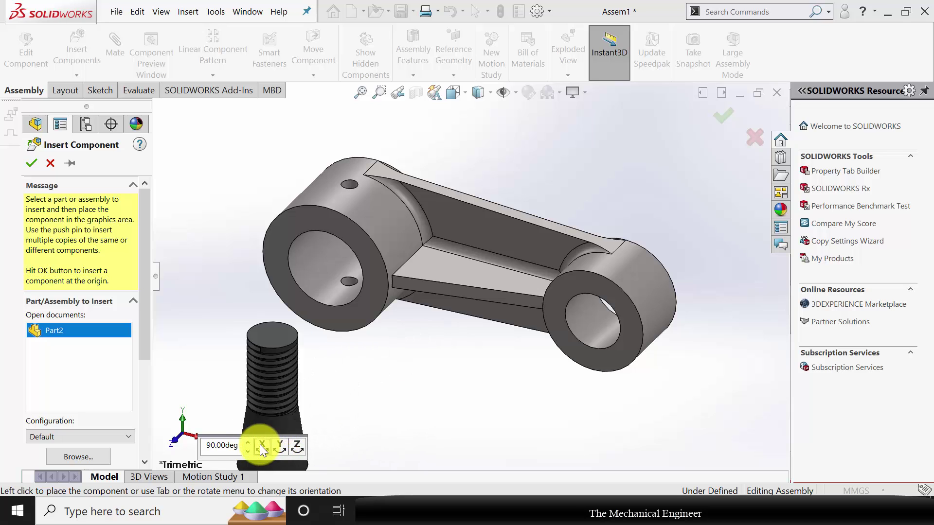
pyautogui.click(261, 444)
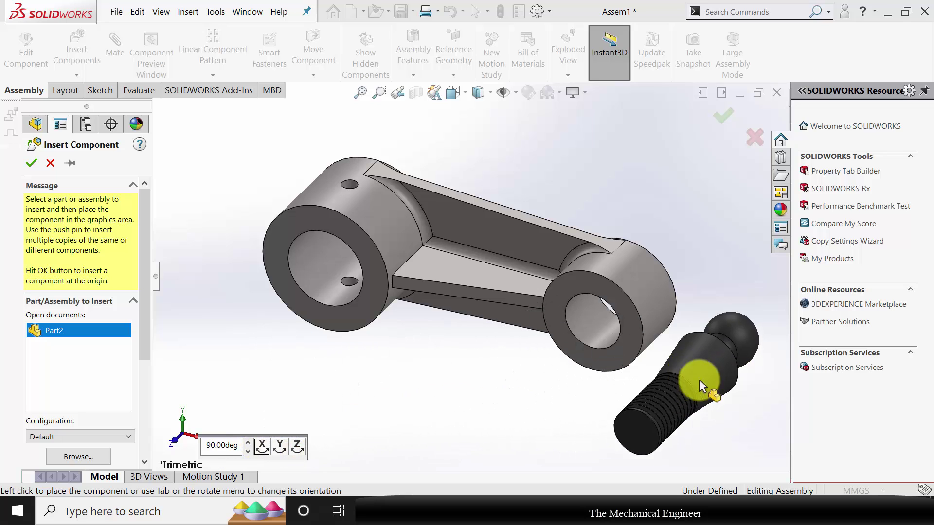
pyautogui.click(693, 391)
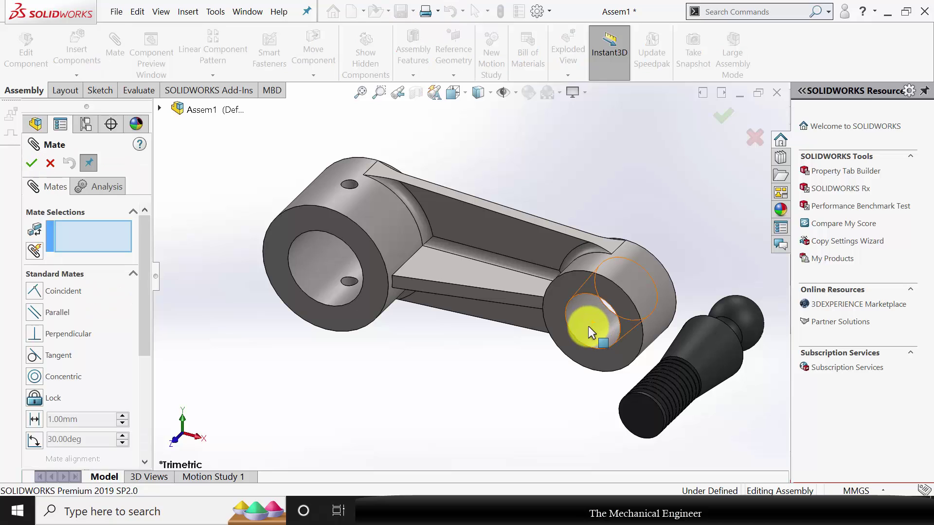
# Step: Add a concentric mate between the arm's small hole and the stud's tapered face
pyautogui.click(605, 329)
pyautogui.click(733, 389)
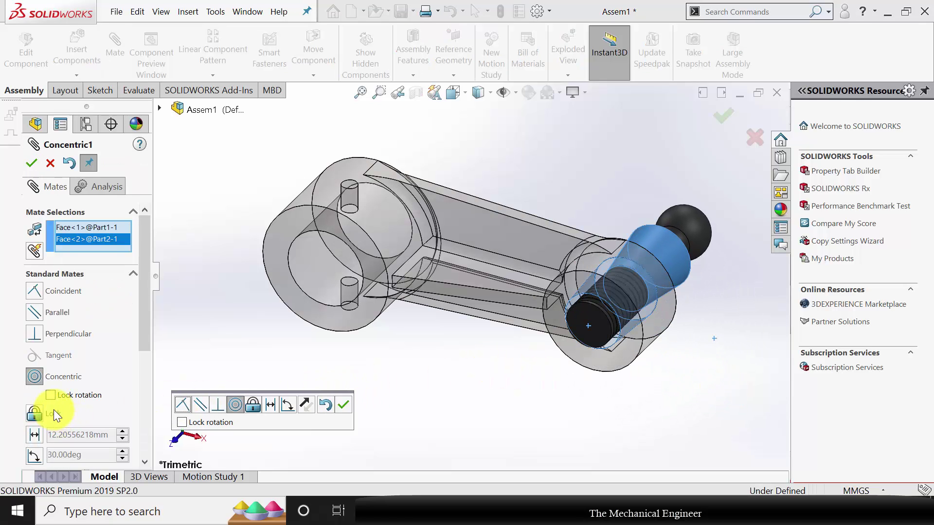
pyautogui.click(31, 163)
# Step: Add a coincident mate between the end face of the arm's small boss and the stud's flat annular face, and finish mating
pyautogui.moveTo(680, 331); pyautogui.dragTo(488, 371, button='middle')
pyautogui.click(445, 327)
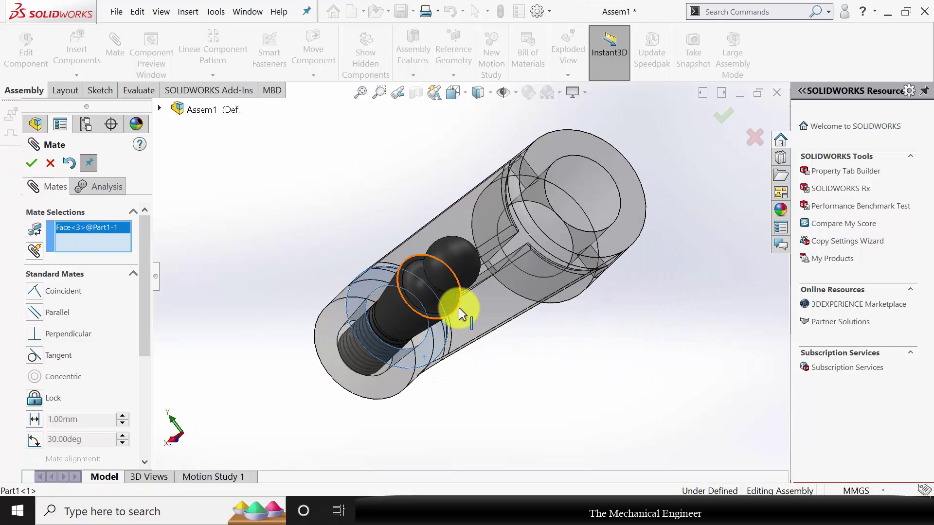
pyautogui.scroll(-3, 454, 307)
pyautogui.scroll(-3, 460, 308)
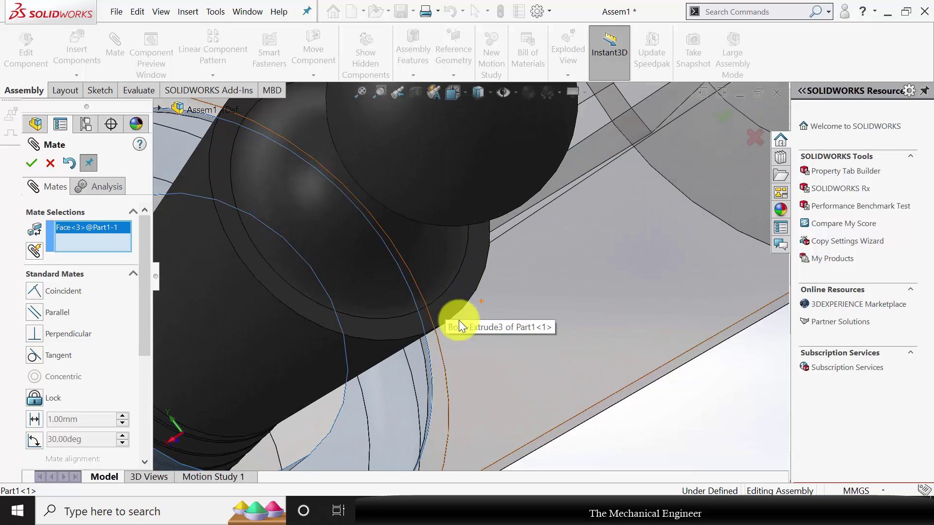
pyautogui.click(453, 292)
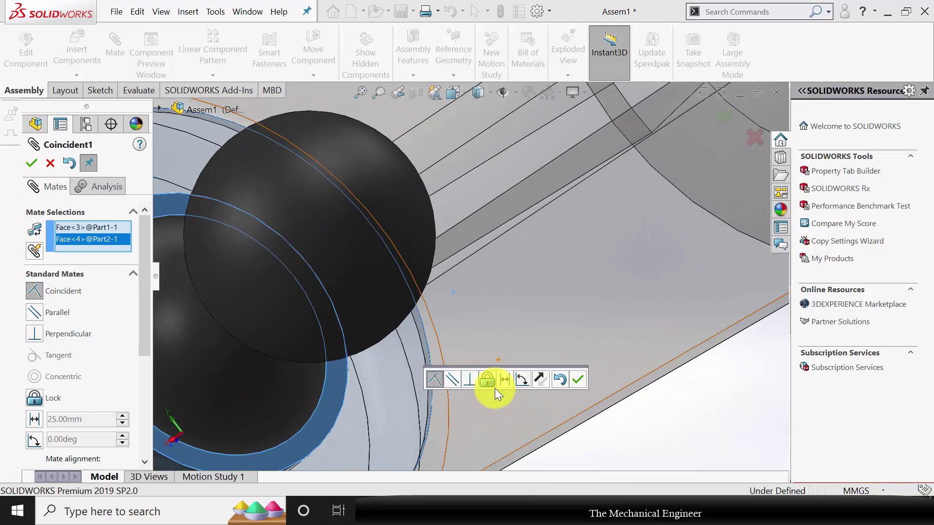
pyautogui.scroll(5, 394, 386)
pyautogui.moveTo(380, 378); pyautogui.dragTo(436, 348, button='middle')
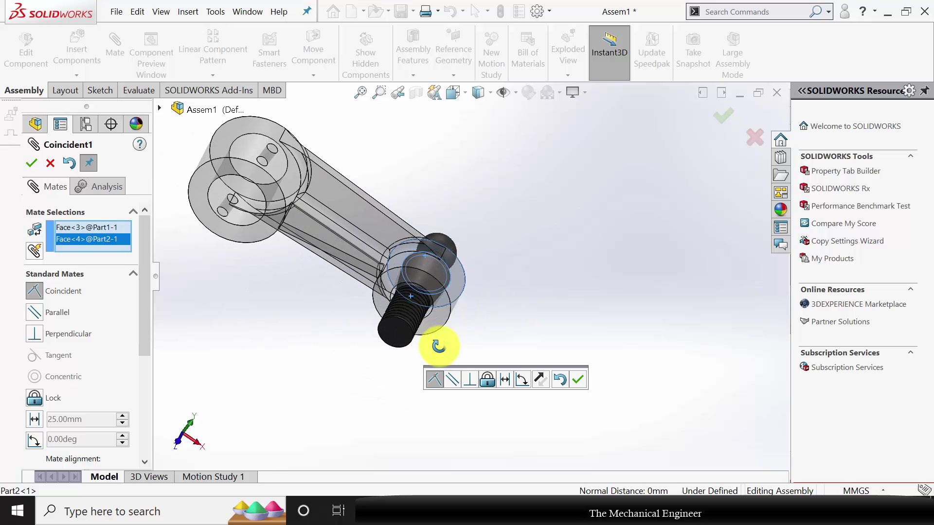
pyautogui.click(31, 164)
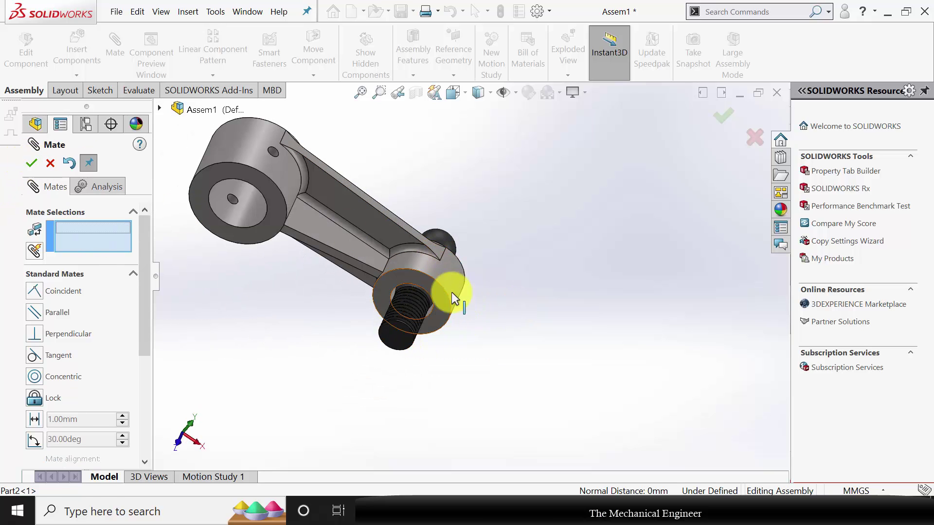
pyautogui.moveTo(444, 291); pyautogui.dragTo(485, 234, button='middle')
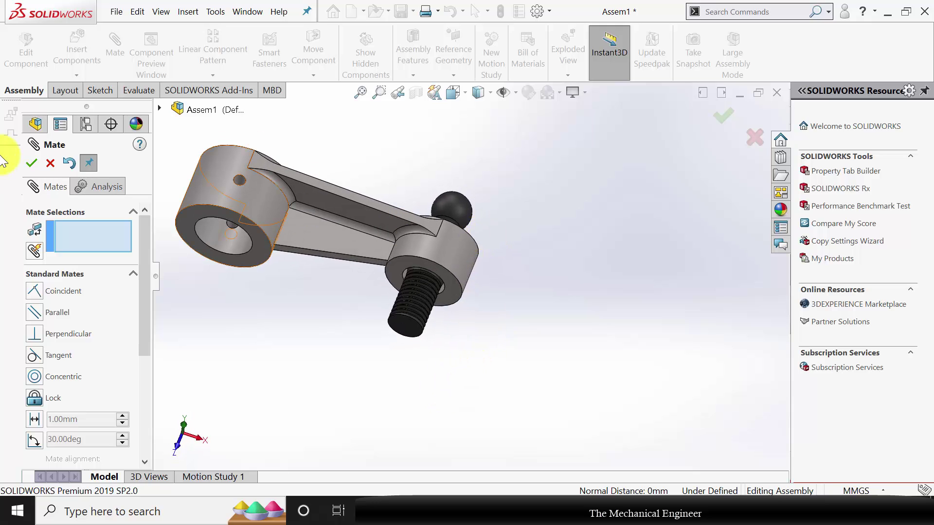
pyautogui.click(34, 166)
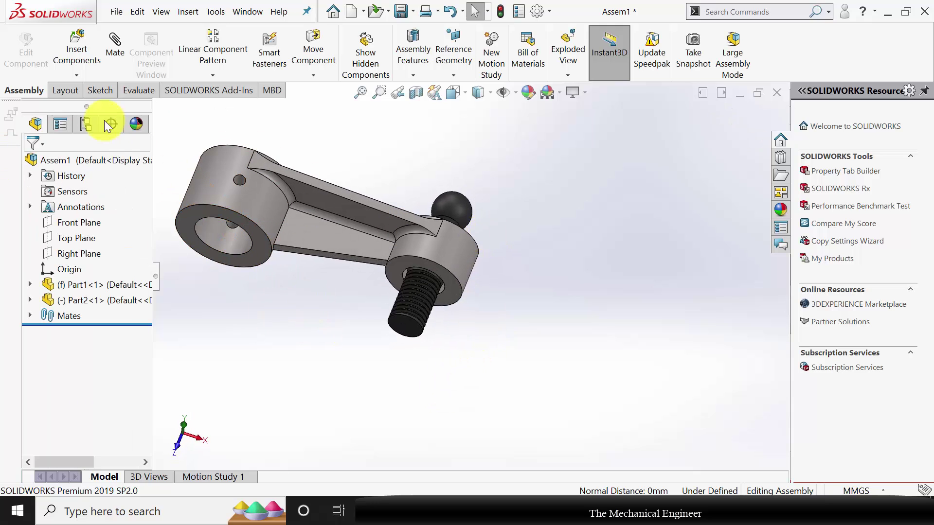
# Step: Insert the rubber bush Part3 and place it in front of the arm's large boss
pyautogui.click(77, 49)
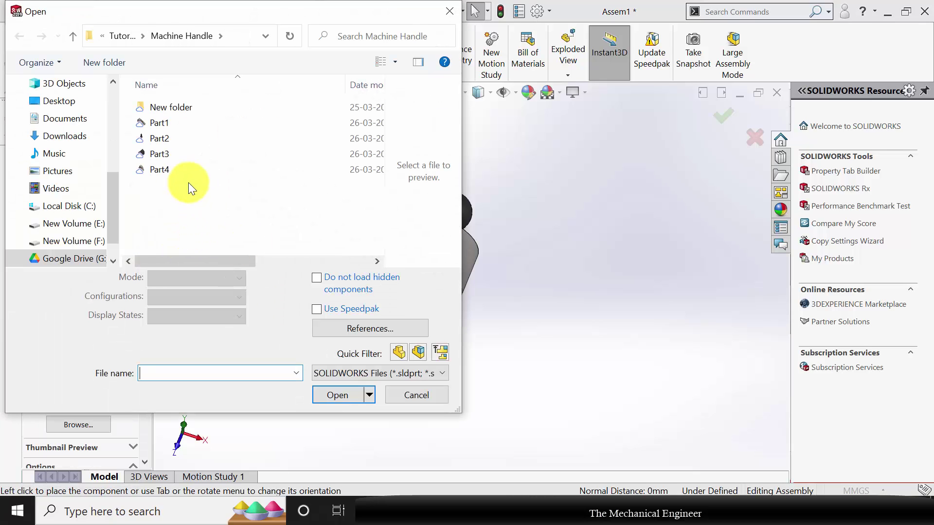
pyautogui.click(169, 154)
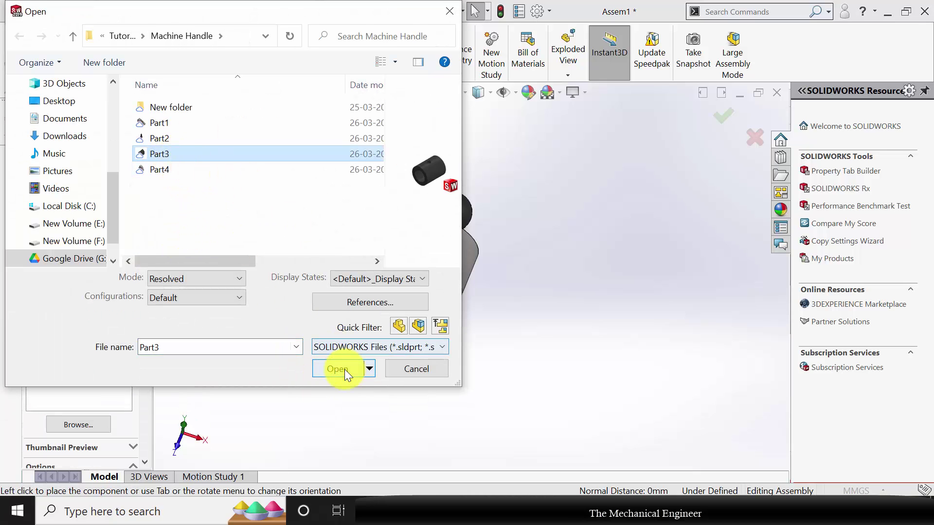
pyautogui.click(340, 369)
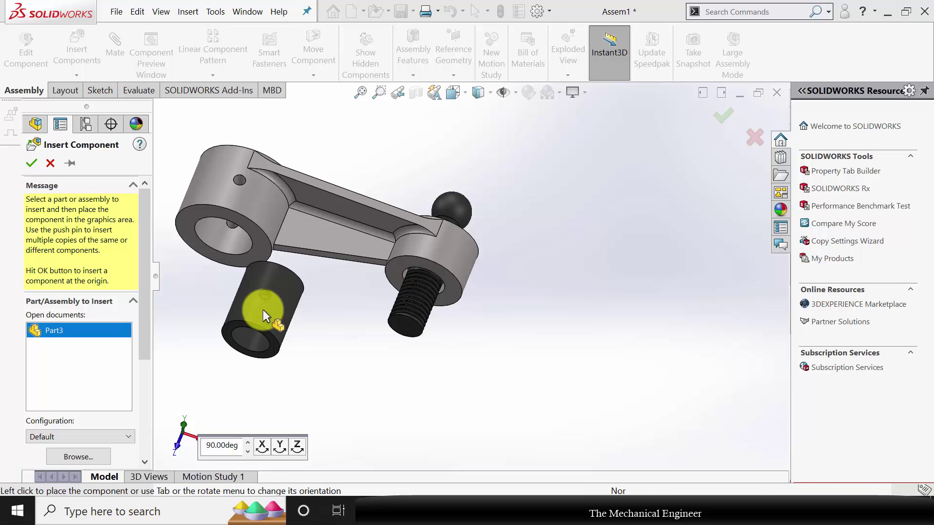
pyautogui.click(263, 310)
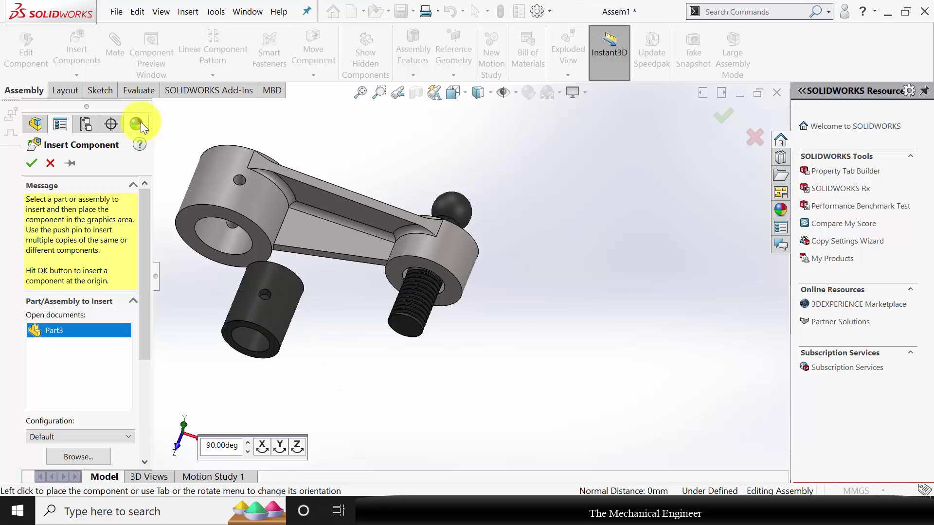
# Step: Add a concentric mate between the arm's large bore and the bush's outer cylindrical face
pyautogui.click(221, 238)
pyautogui.click(271, 310)
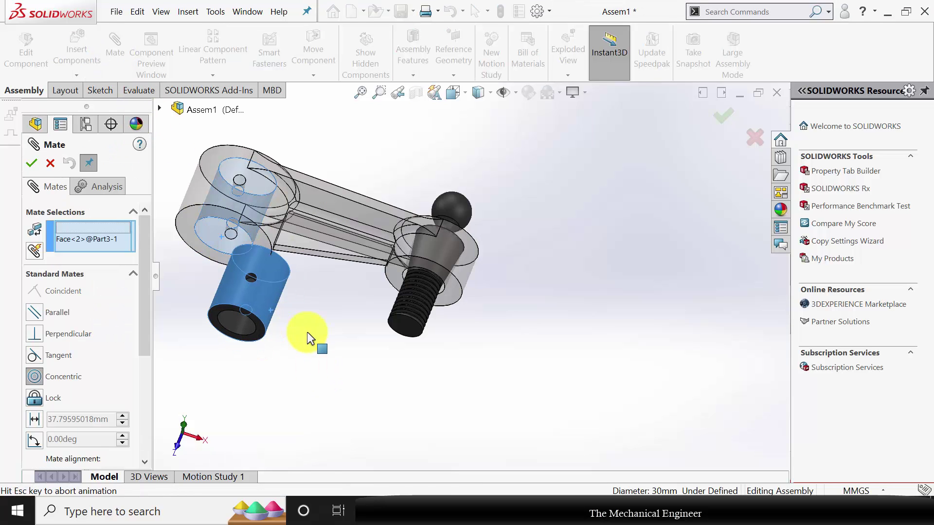
pyautogui.click(32, 164)
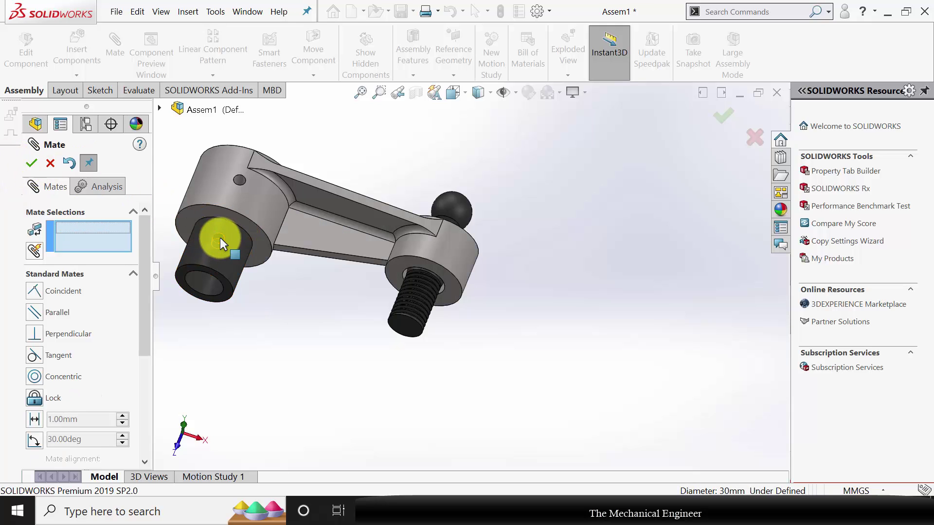
# Step: Add a concentric mate between the bush's cross hole and the cross hole in the arm's large boss, and finish mating
pyautogui.scroll(-5, 221, 236)
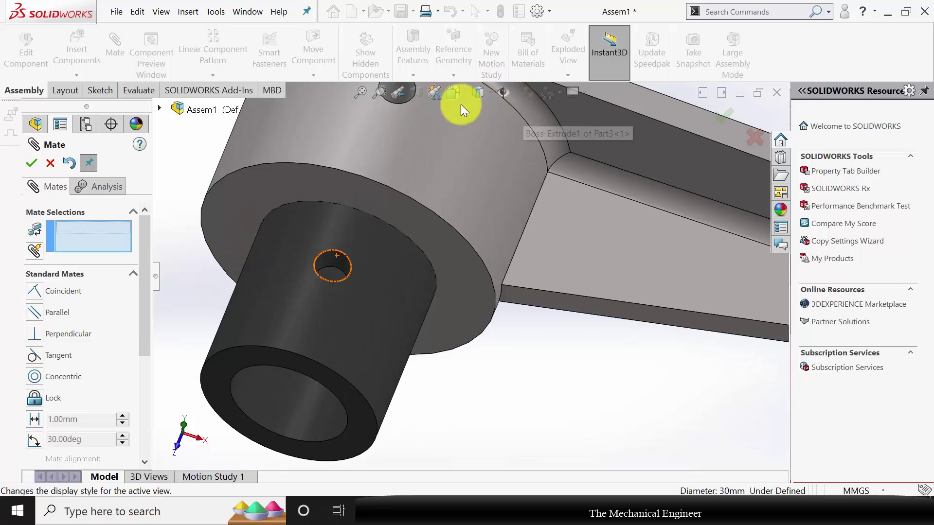
pyautogui.click(337, 261)
pyautogui.scroll(4, 372, 281)
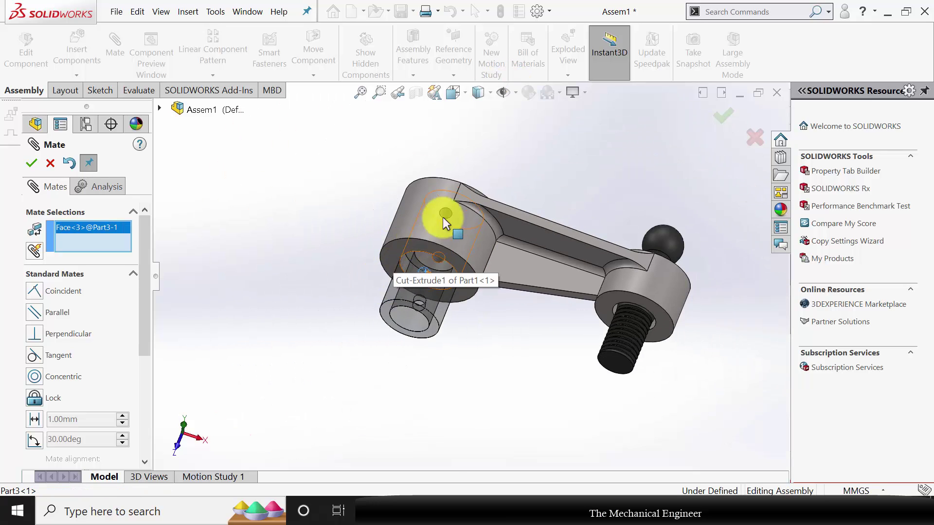
pyautogui.scroll(-5, 452, 233)
pyautogui.click(450, 238)
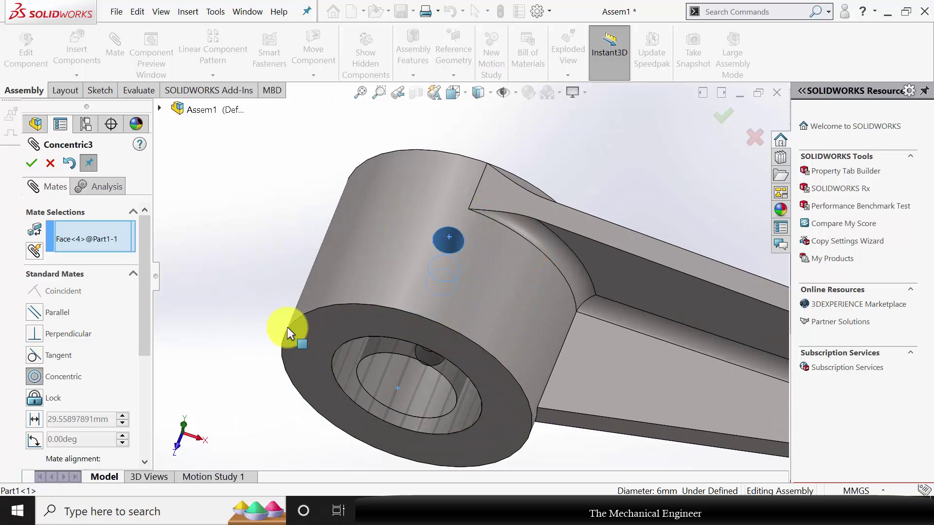
pyautogui.click(34, 165)
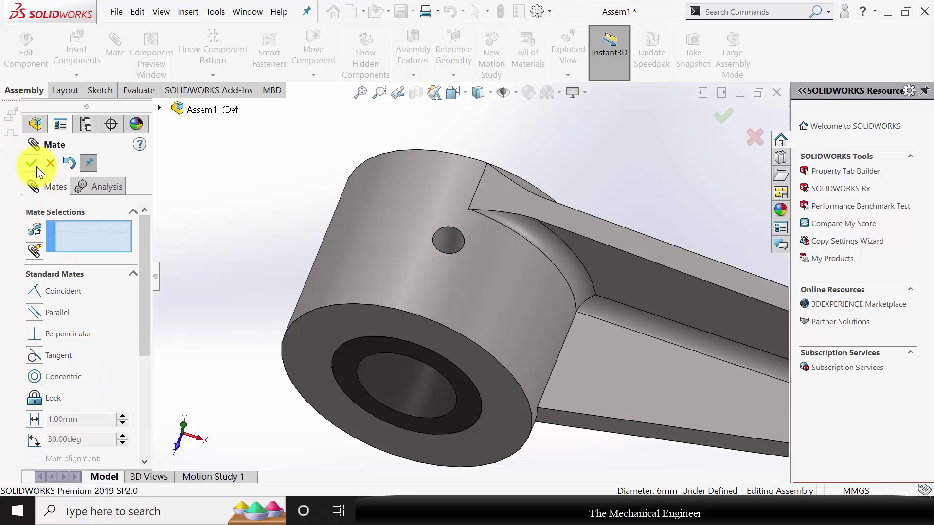
pyautogui.click(30, 163)
# Step: Insert the nut Part4 and place it near the stud's threaded end
pyautogui.scroll(6, 379, 302)
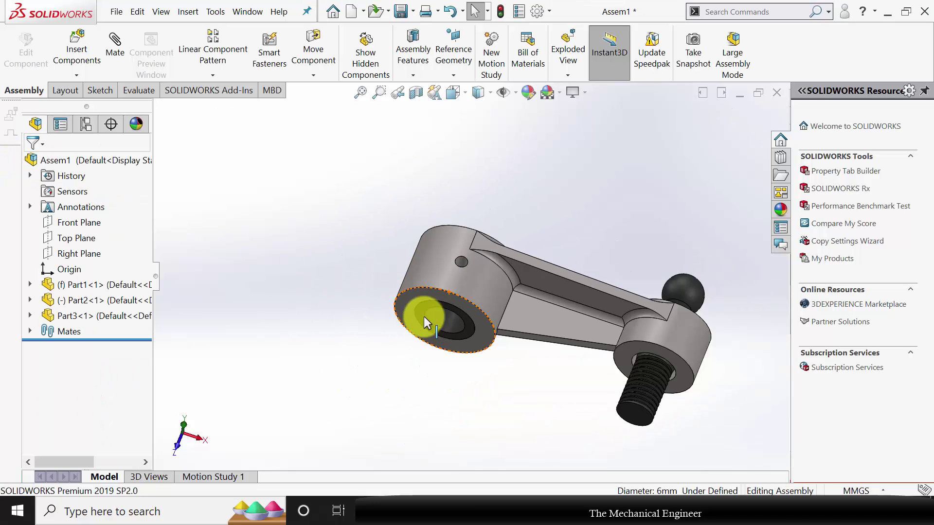
pyautogui.scroll(-4, 562, 299)
pyautogui.click(81, 53)
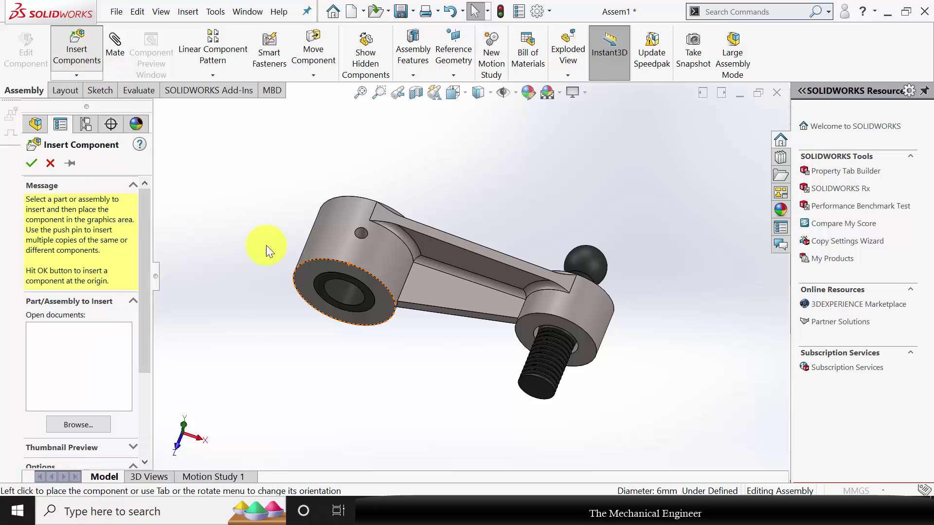
pyautogui.click(194, 170)
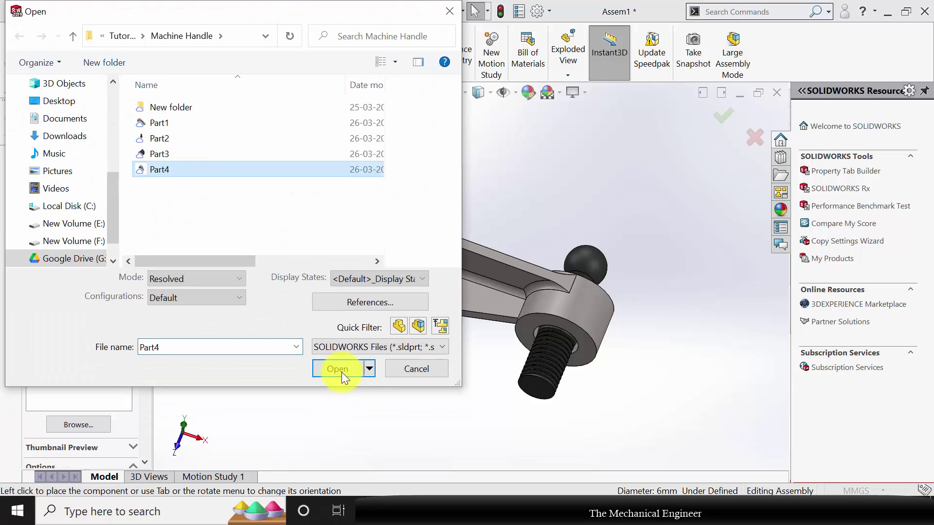
pyautogui.click(341, 366)
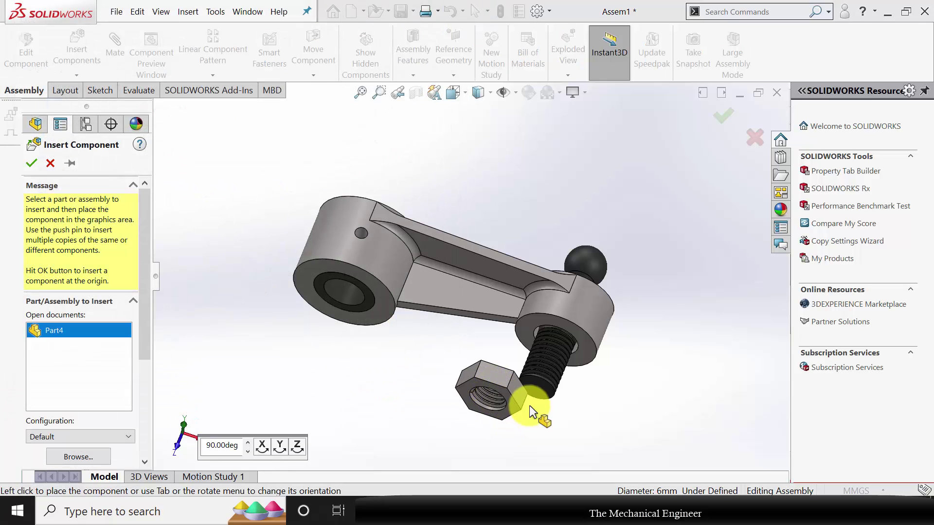
pyautogui.click(535, 409)
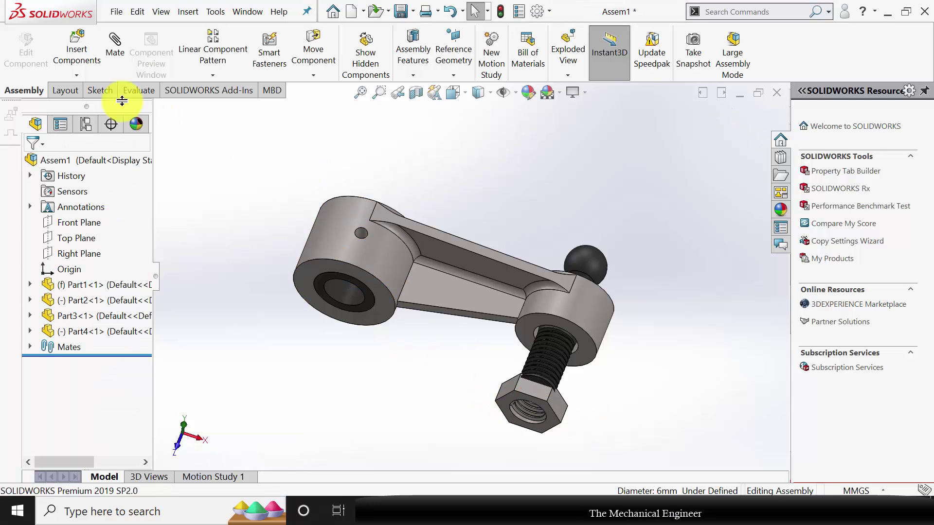
# Step: Add a concentric mate between the circular edge of the arm's small hole and the circular edge of the nut's hole
pyautogui.click(113, 58)
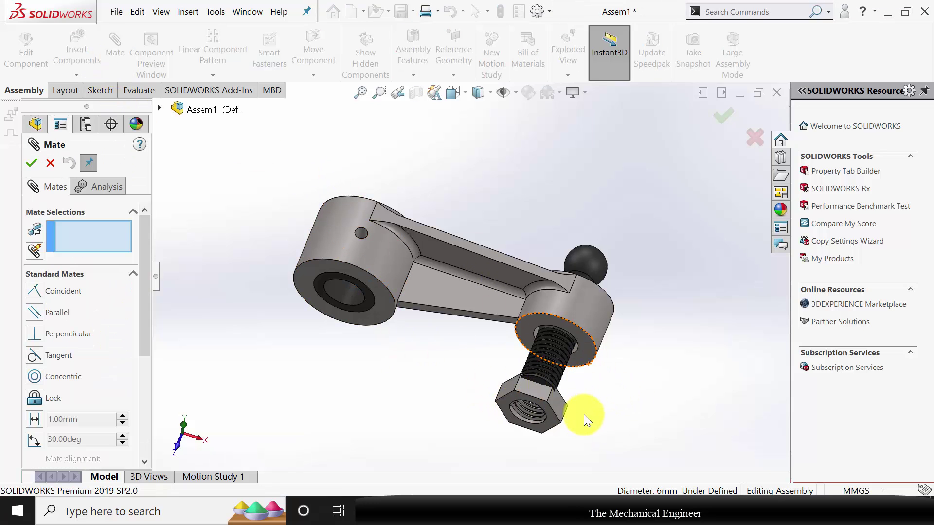
pyautogui.scroll(-5, 584, 414)
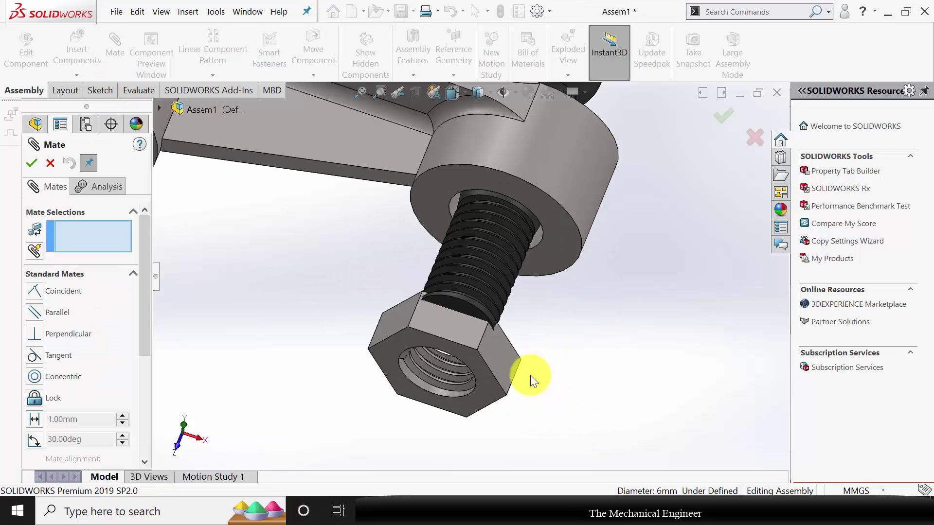
pyautogui.click(540, 244)
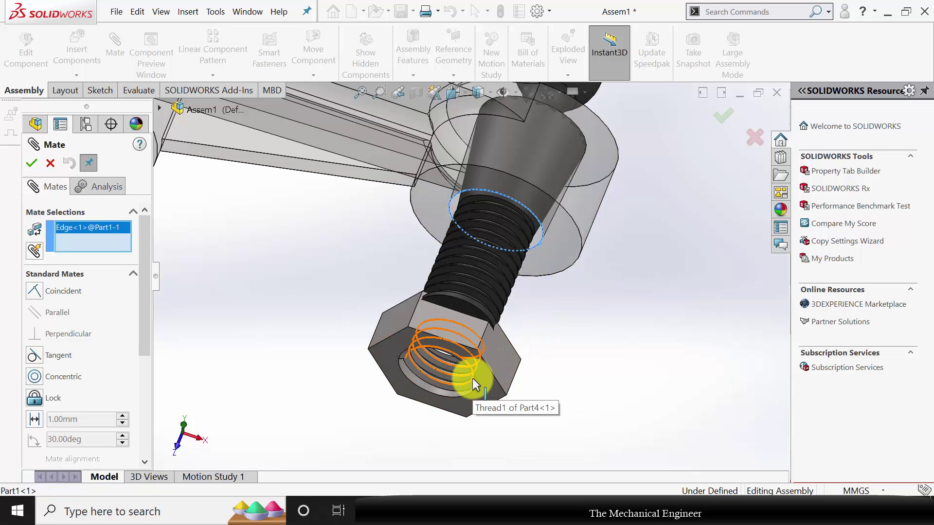
pyautogui.click(474, 376)
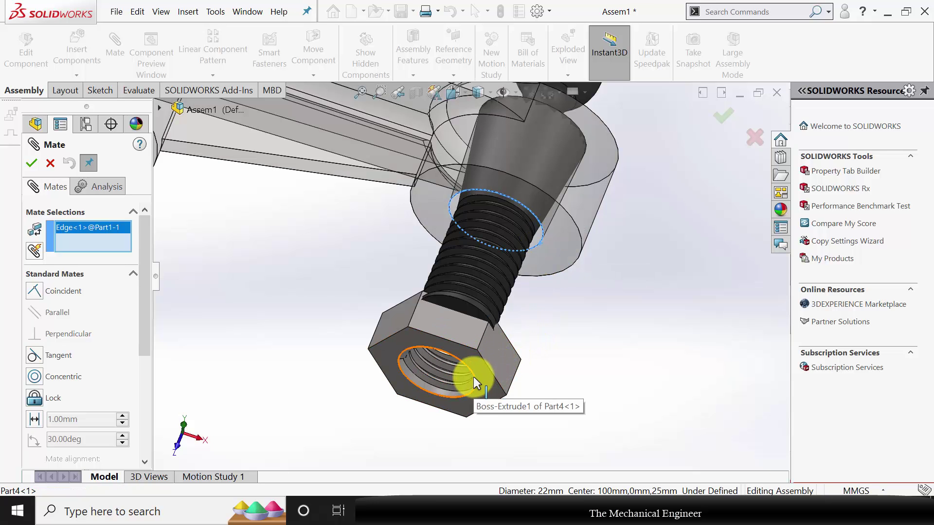
pyautogui.click(34, 164)
# Step: Add a coincident mate between the threaded-side face of the arm's small boss and the nut's facing flat, and finish mating
pyautogui.click(564, 227)
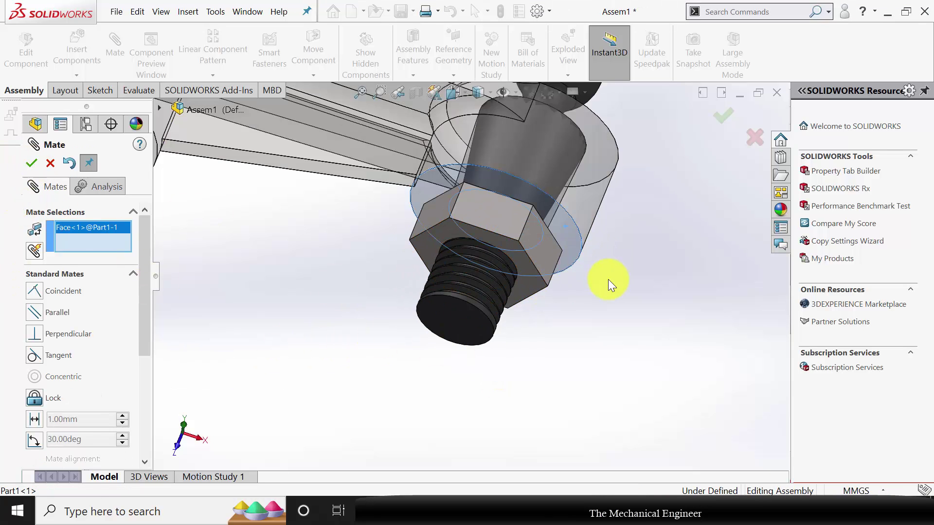
pyautogui.moveTo(608, 279); pyautogui.dragTo(564, 302, button='middle')
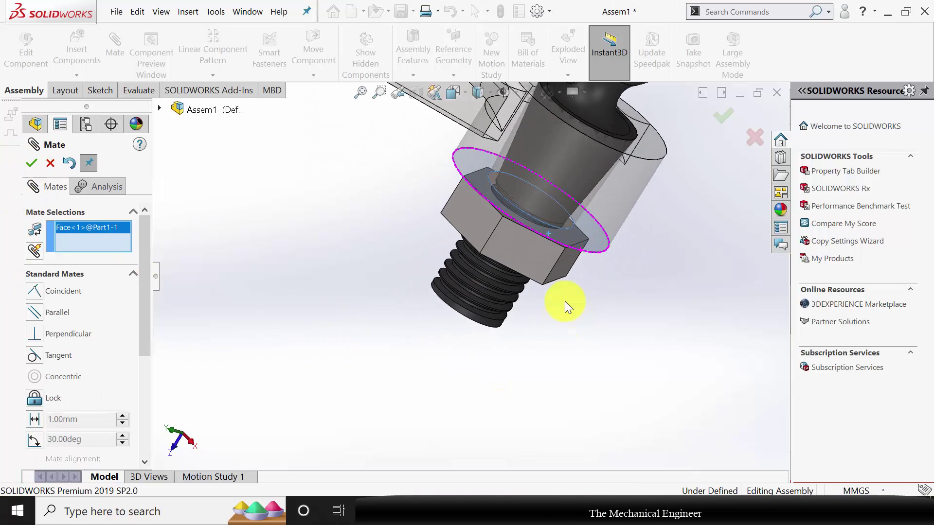
pyautogui.click(561, 239)
pyautogui.click(32, 164)
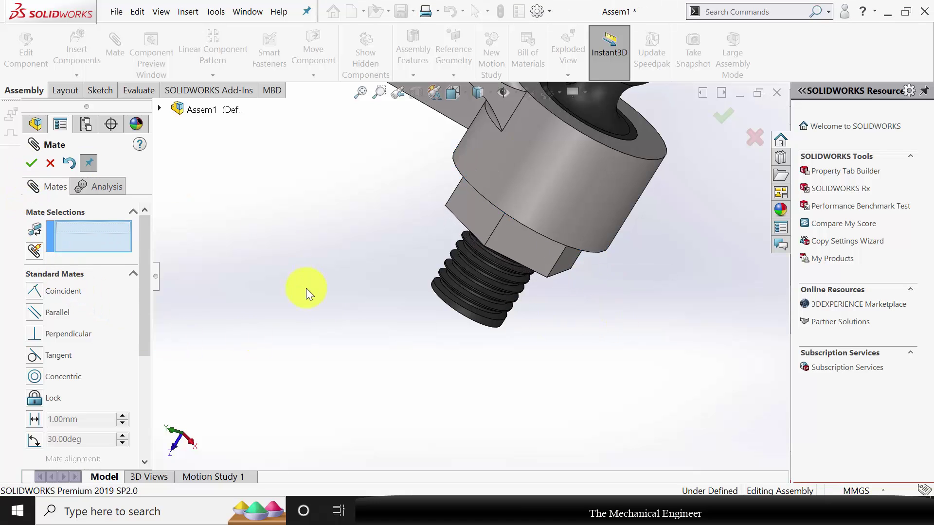
pyautogui.scroll(5, 427, 304)
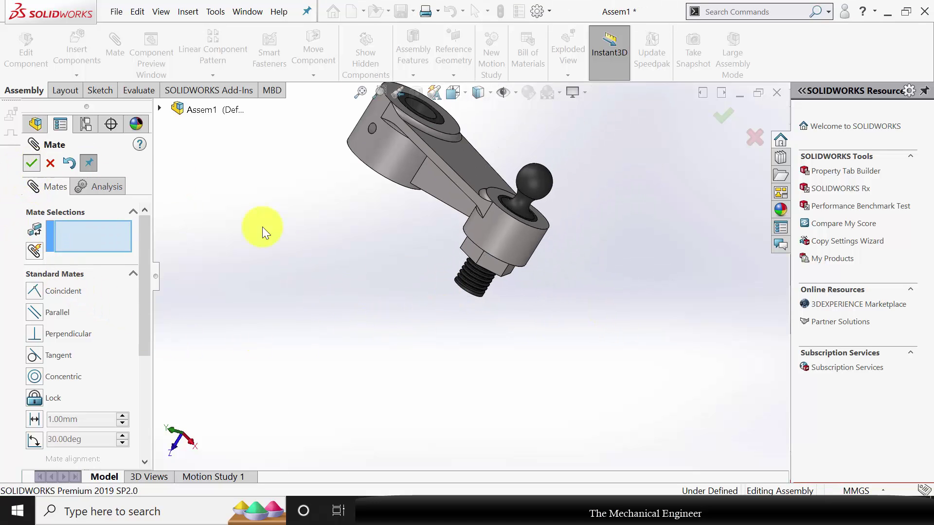
pyautogui.press('Escape')
pyautogui.moveTo(386, 250); pyautogui.dragTo(506, 229, button='middle')
pyautogui.scroll(-3, 483, 234)
pyautogui.scroll(2, 374, 295)
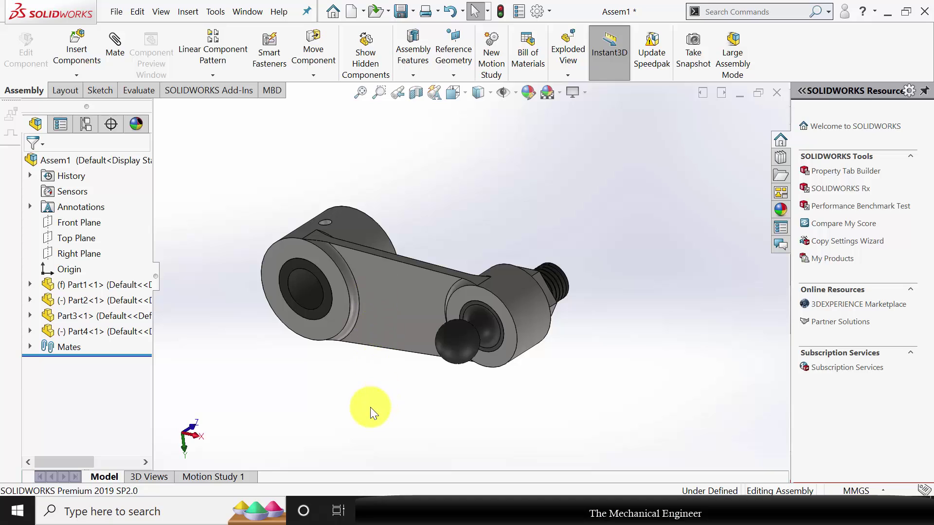